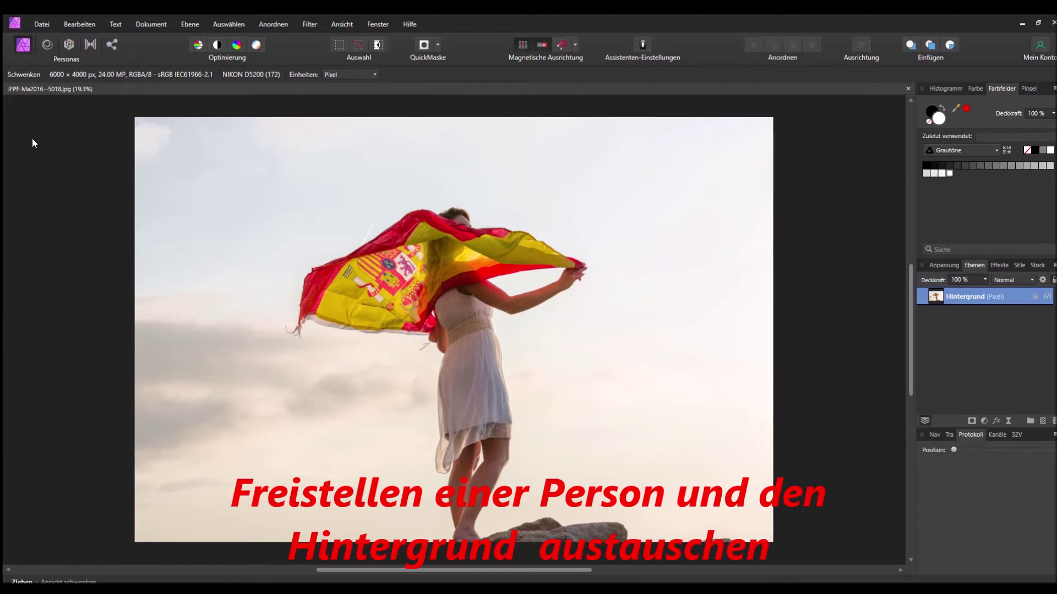
Step: Switch to the Selection Brush Tool with the W shortcut
{"action": "key", "text": "w"}
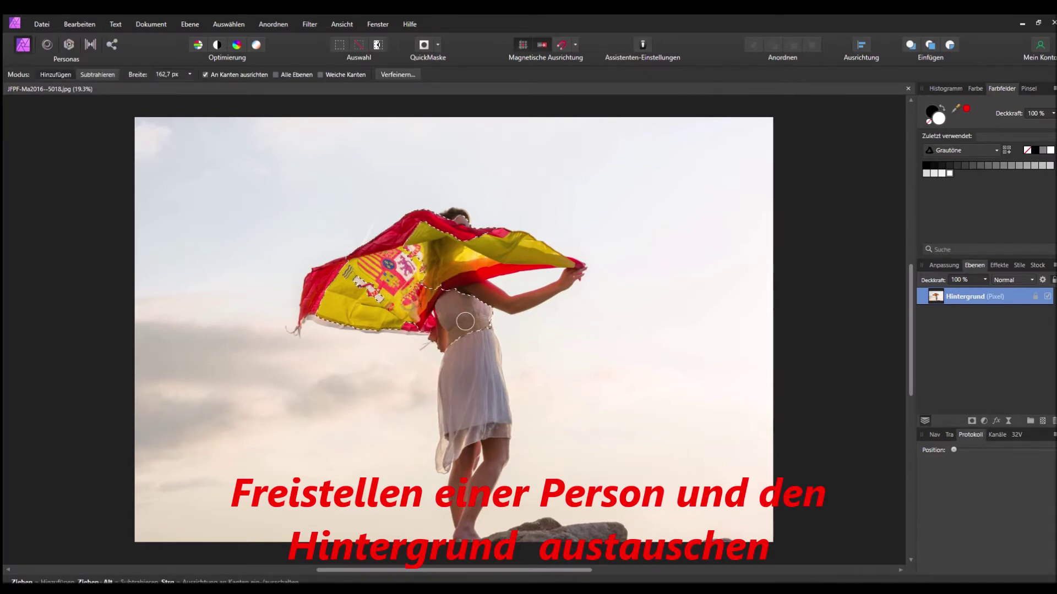
Step: Paint a selection over the upper body, the legs down to the feet, and the raised arm
{"action": "left_click_drag", "start_coordinate": [475, 355], "coordinate": [462, 401]}
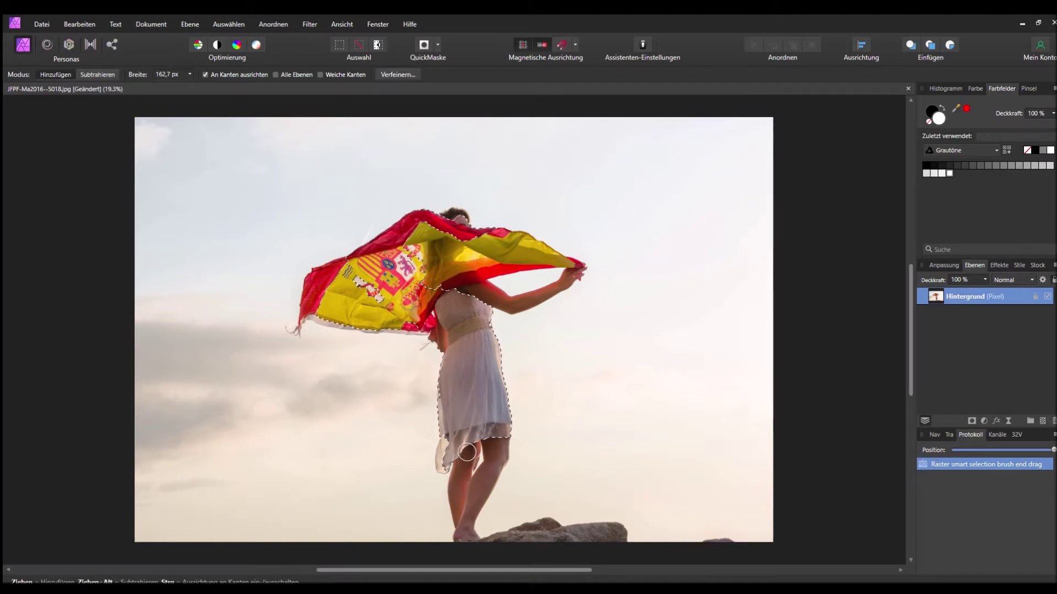
{"action": "left_click", "coordinate": [467, 452]}
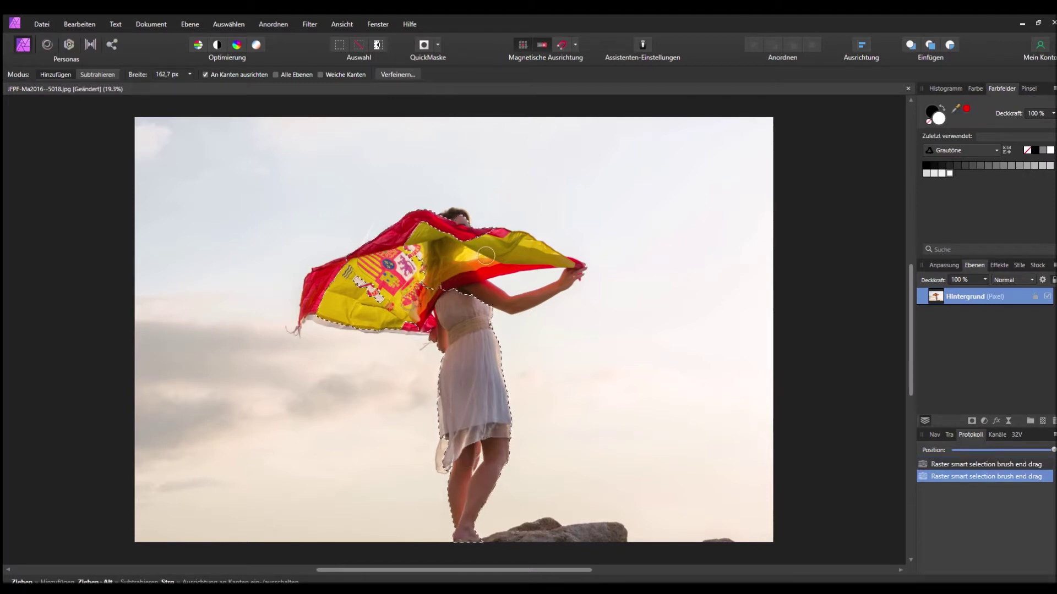
{"action": "left_click_drag", "start_coordinate": [483, 299], "coordinate": [494, 313]}
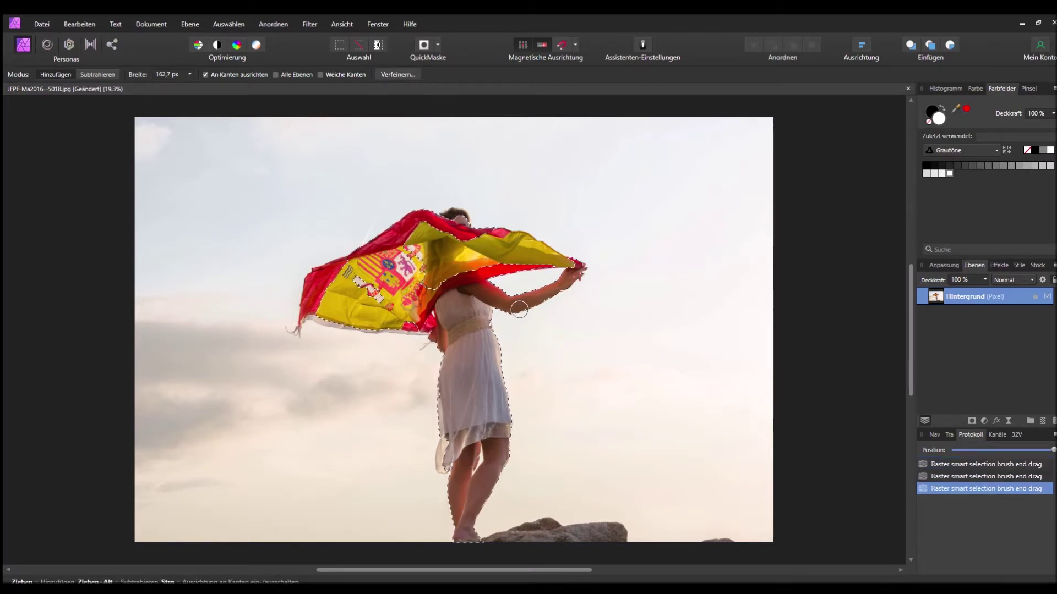
Step: Add the yellow part of the flag and its lower edge to the selection
{"action": "left_click", "coordinate": [507, 249]}
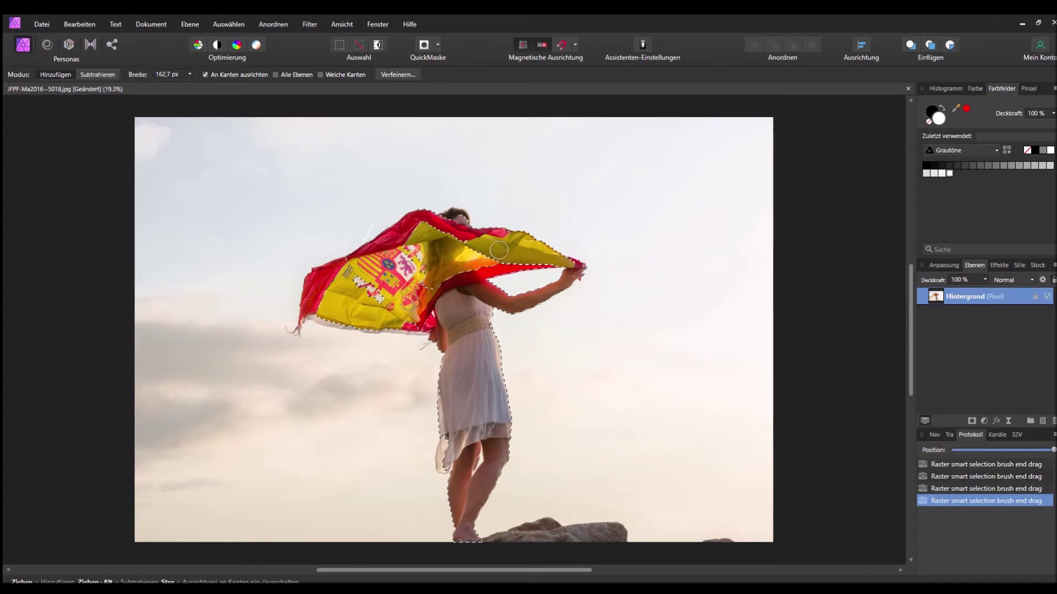
{"action": "left_click", "coordinate": [461, 227]}
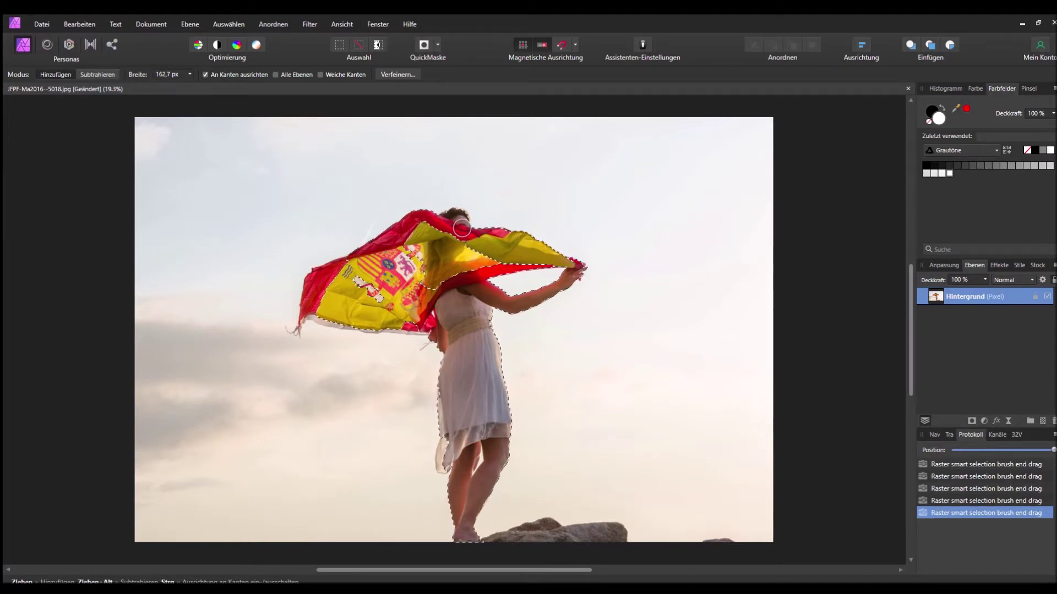
{"action": "left_click", "coordinate": [326, 288]}
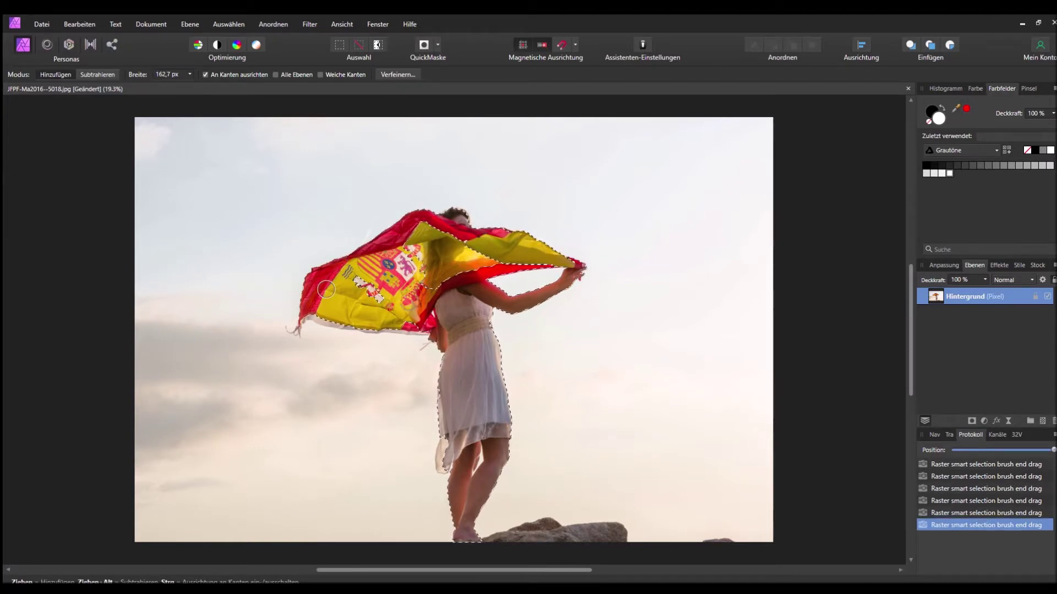
{"action": "left_click", "coordinate": [333, 320]}
{"action": "scroll", "coordinate": [393, 325], "scroll_direction": "up", "scroll_amount": 2}
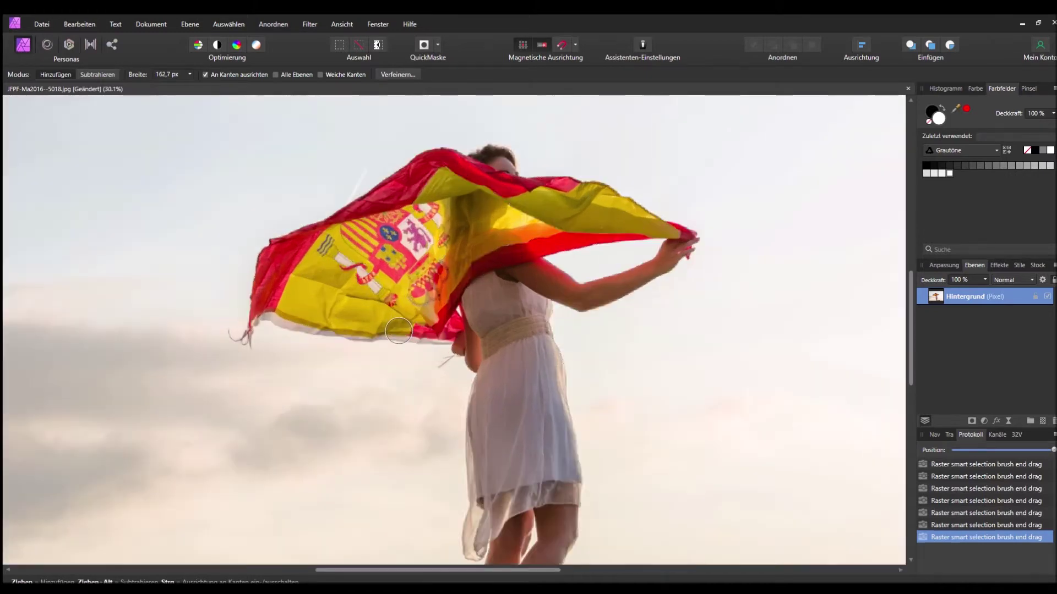
{"action": "left_click", "coordinate": [424, 330]}
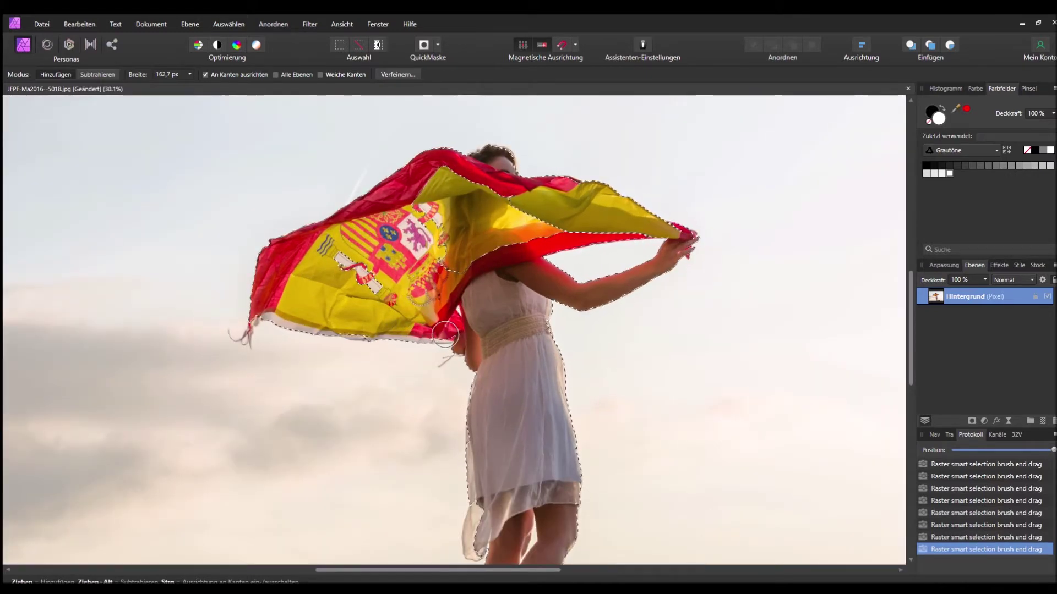
{"action": "left_click", "coordinate": [444, 338]}
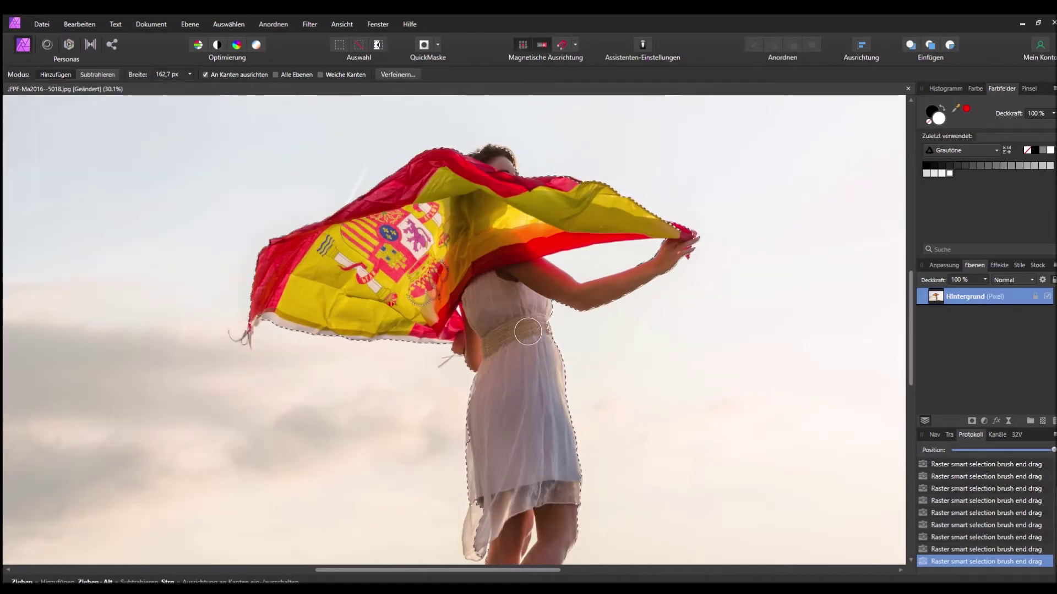
{"action": "scroll", "coordinate": [525, 353], "scroll_direction": "down", "scroll_amount": 1}
Step: Zoom into the legs and make the selection brush smaller
{"action": "scroll", "coordinate": [522, 374], "scroll_direction": "down", "scroll_amount": 2}
{"action": "scroll", "coordinate": [515, 412], "scroll_direction": "up", "scroll_amount": 2}
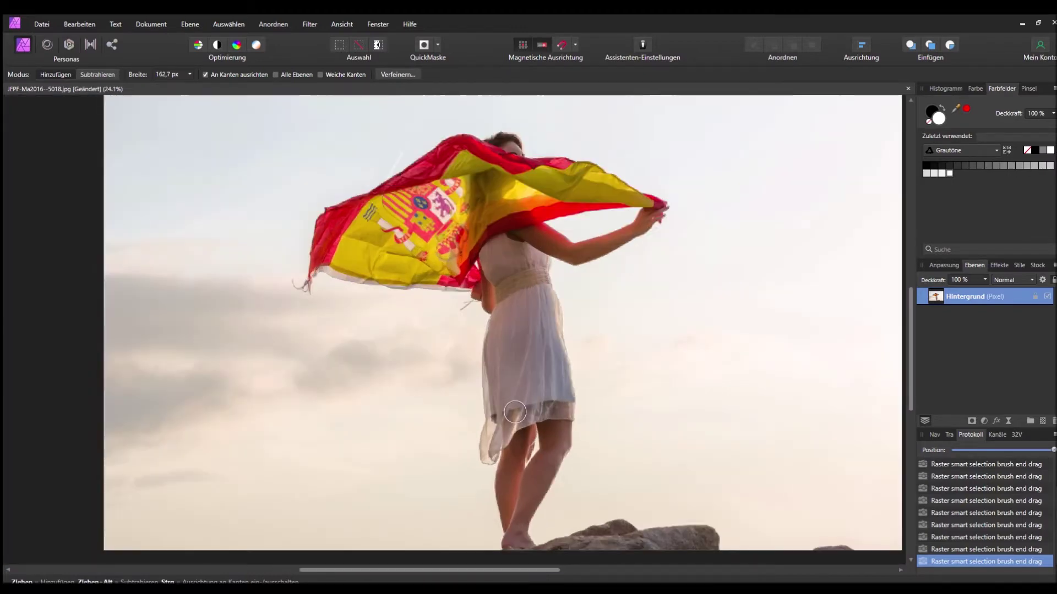
{"action": "scroll", "coordinate": [515, 413], "scroll_direction": "up", "scroll_amount": 3}
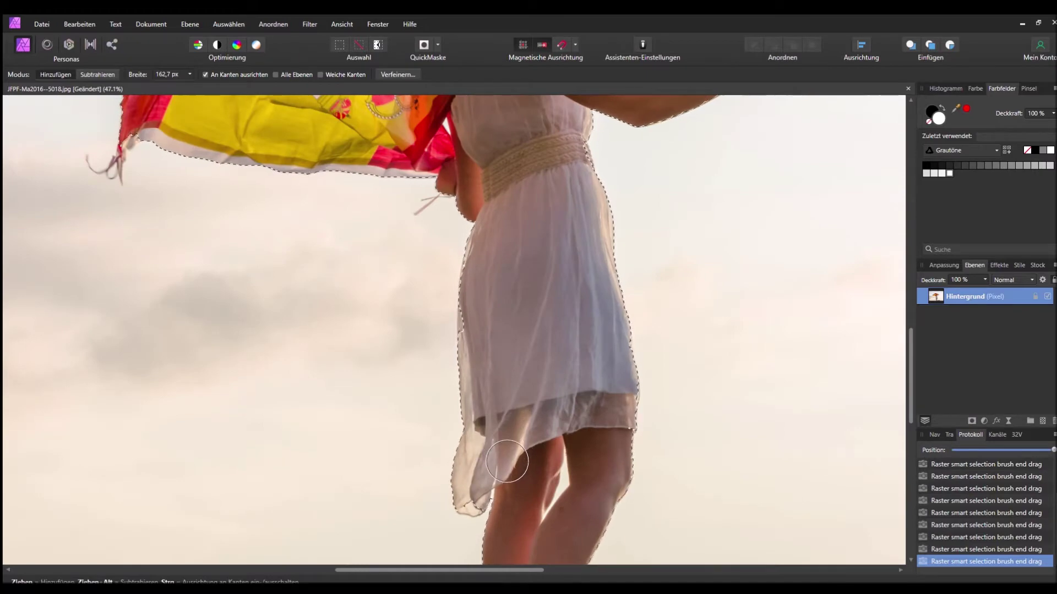
{"action": "scroll", "coordinate": [537, 457], "scroll_direction": "down", "scroll_amount": 2}
{"action": "scroll", "coordinate": [543, 431], "scroll_direction": "down", "scroll_amount": 2}
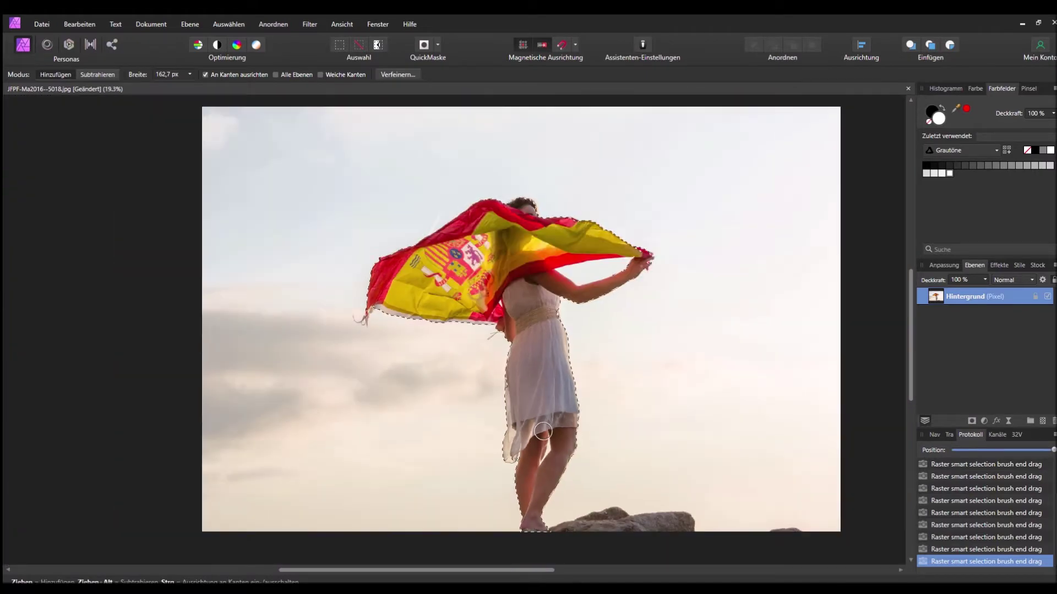
{"action": "scroll", "coordinate": [537, 457], "scroll_direction": "up", "scroll_amount": 1}
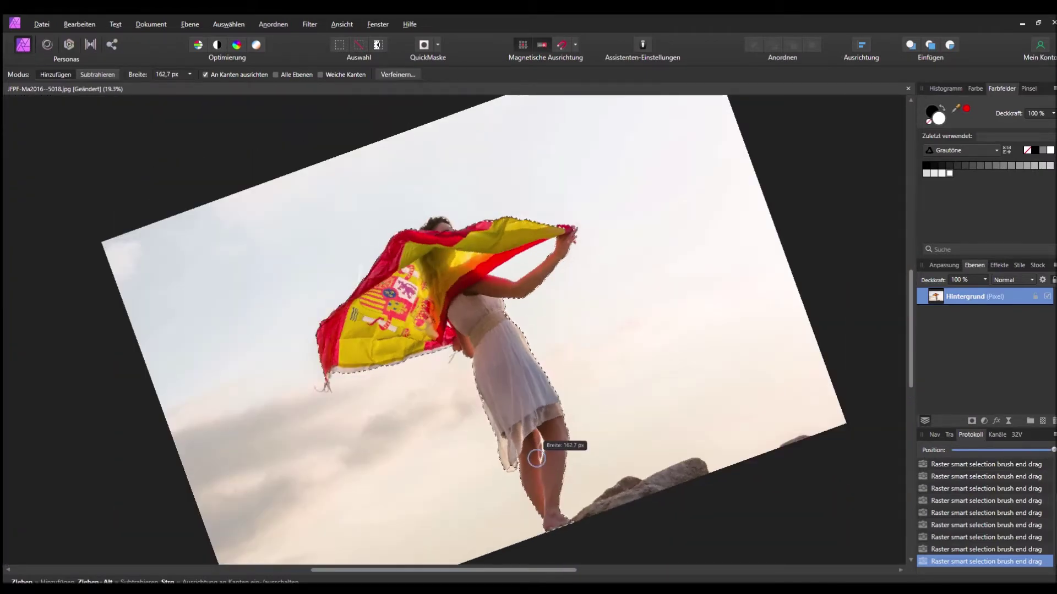
{"action": "scroll", "coordinate": [538, 457], "scroll_direction": "down", "scroll_amount": 1}
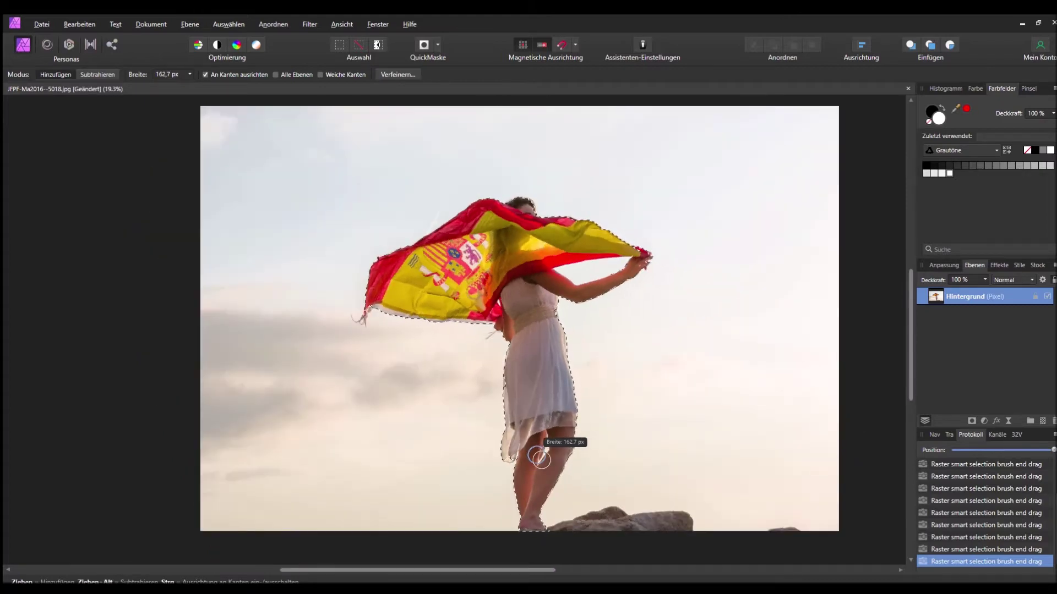
{"action": "scroll", "coordinate": [539, 458], "scroll_direction": "up", "scroll_amount": 1}
{"action": "scroll", "coordinate": [548, 460], "scroll_direction": "up", "scroll_amount": 1}
{"action": "scroll", "coordinate": [557, 465], "scroll_direction": "up", "scroll_amount": 1}
{"action": "key", "text": "bracketleft"}
{"action": "key", "text": "bracketleft"}
{"action": "key", "text": "bracketleft"}
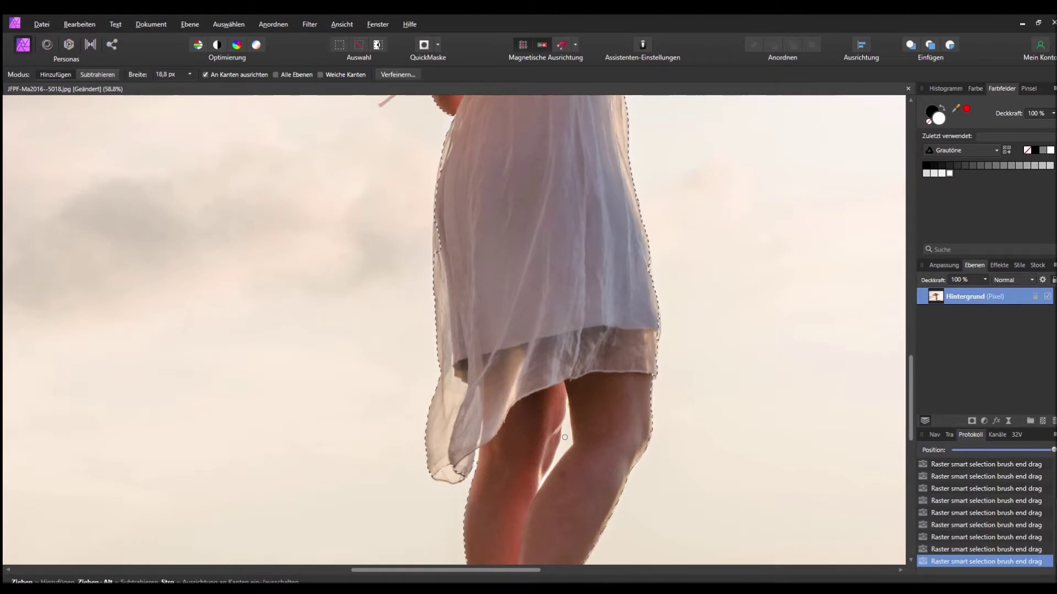
Step: Set the brush mode to Hinzufügen and add the area between the legs
{"action": "scroll", "coordinate": [590, 420], "scroll_direction": "down", "scroll_amount": 2}
{"action": "scroll", "coordinate": [567, 358], "scroll_direction": "down", "scroll_amount": 2}
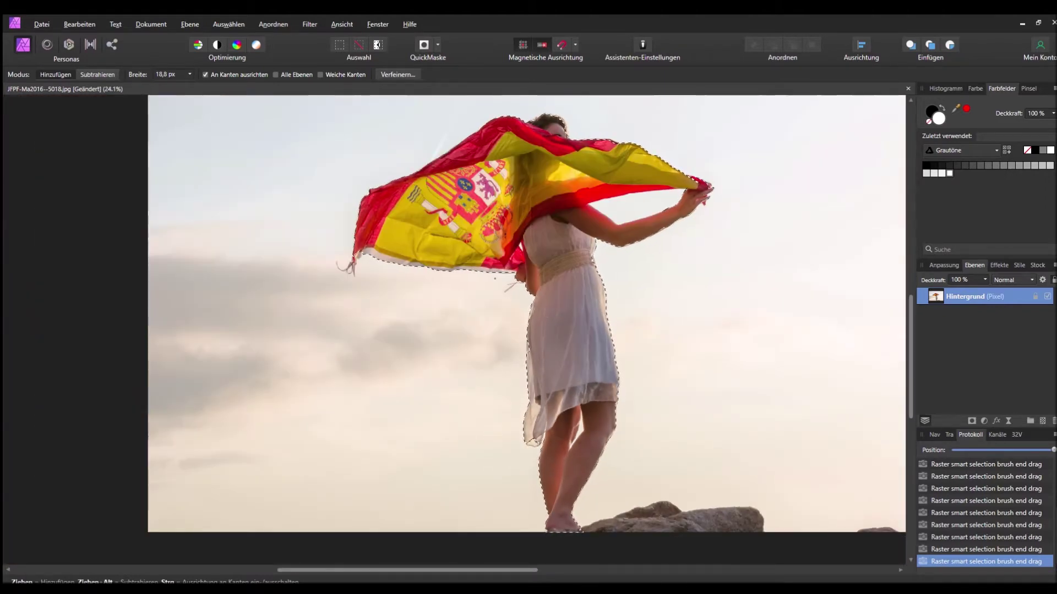
{"action": "scroll", "coordinate": [550, 319], "scroll_direction": "up", "scroll_amount": 1}
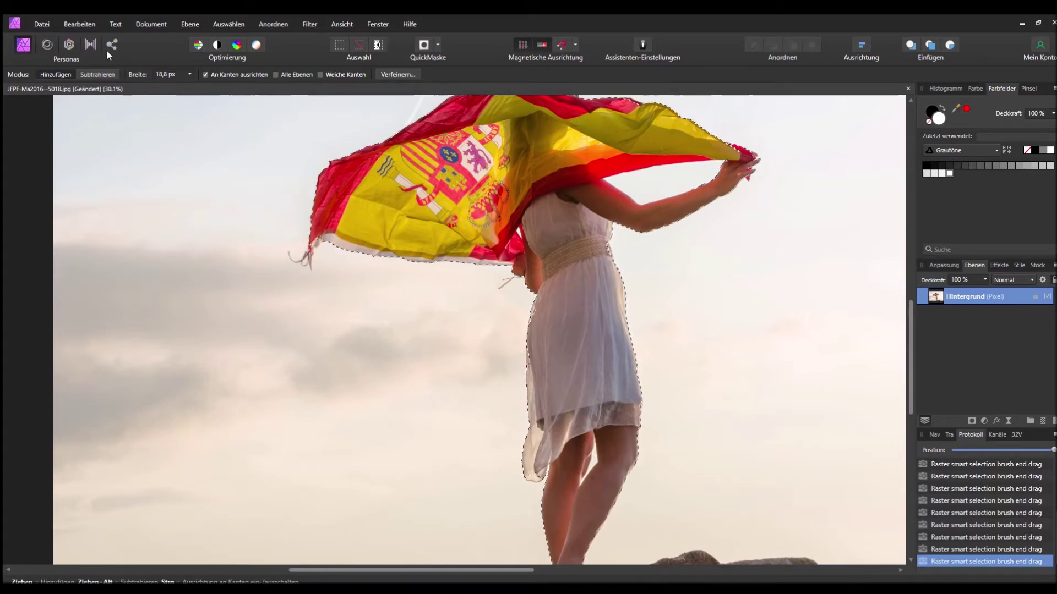
{"action": "left_click", "coordinate": [55, 74]}
{"action": "scroll", "coordinate": [478, 427], "scroll_direction": "up", "scroll_amount": 5}
{"action": "scroll", "coordinate": [638, 493], "scroll_direction": "down", "scroll_amount": 2}
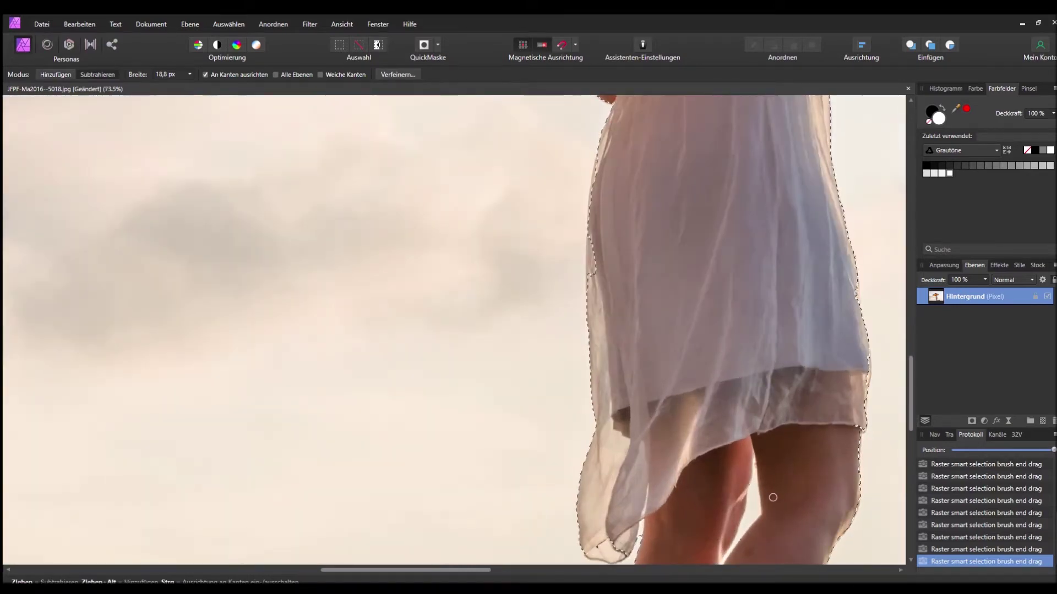
{"action": "scroll", "coordinate": [648, 456], "scroll_direction": "right", "scroll_amount": 3}
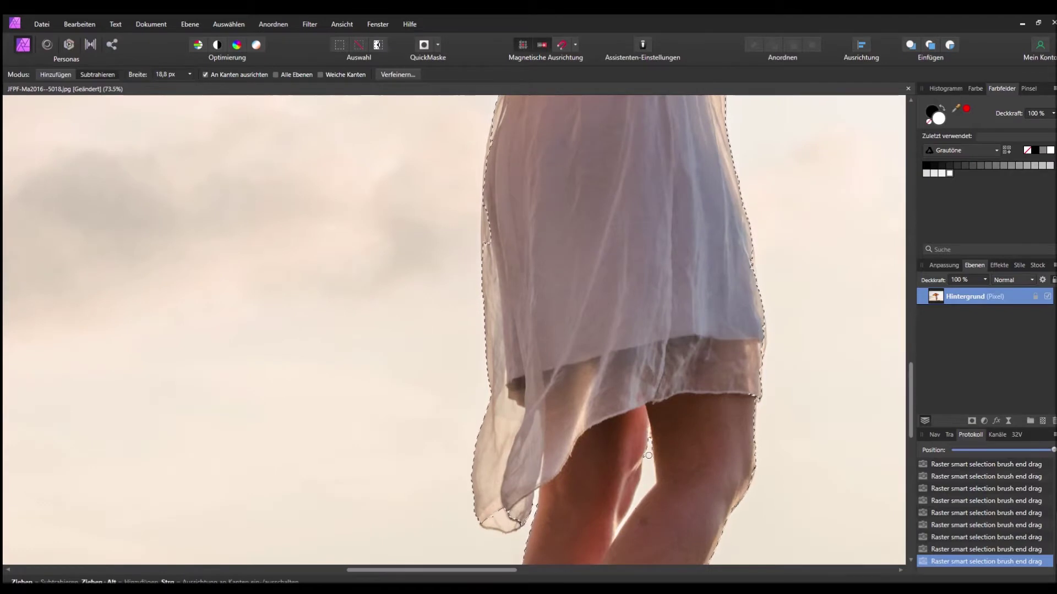
{"action": "left_click_drag", "start_coordinate": [648, 456], "coordinate": [646, 485]}
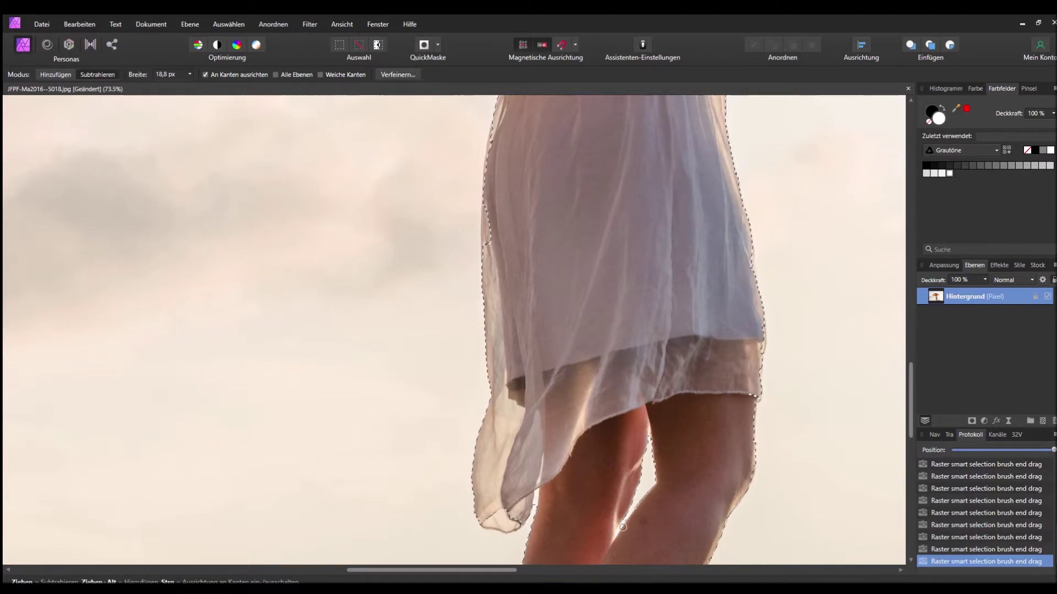
Step: Undo the last stroke, then add the bright edge between the legs with a very fine brush
{"action": "left_click", "coordinate": [966, 549]}
{"action": "scroll", "coordinate": [603, 504], "scroll_direction": "up", "scroll_amount": 2}
{"action": "scroll", "coordinate": [603, 504], "scroll_direction": "up", "scroll_amount": 3}
{"action": "scroll", "coordinate": [603, 504], "scroll_direction": "up", "scroll_amount": 2}
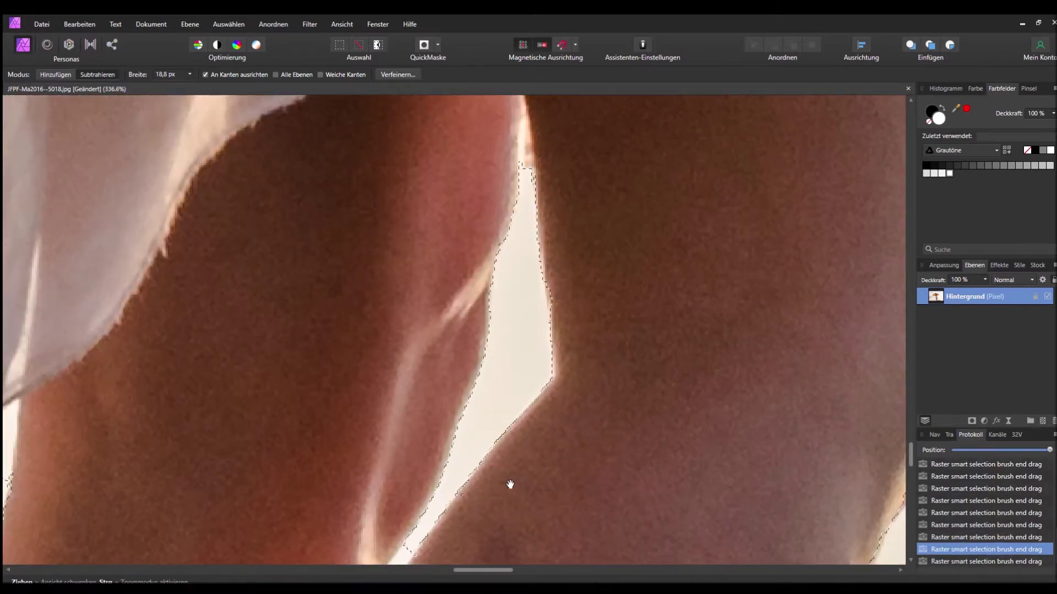
{"action": "left_click_drag", "start_coordinate": [509, 484], "coordinate": [479, 373]}
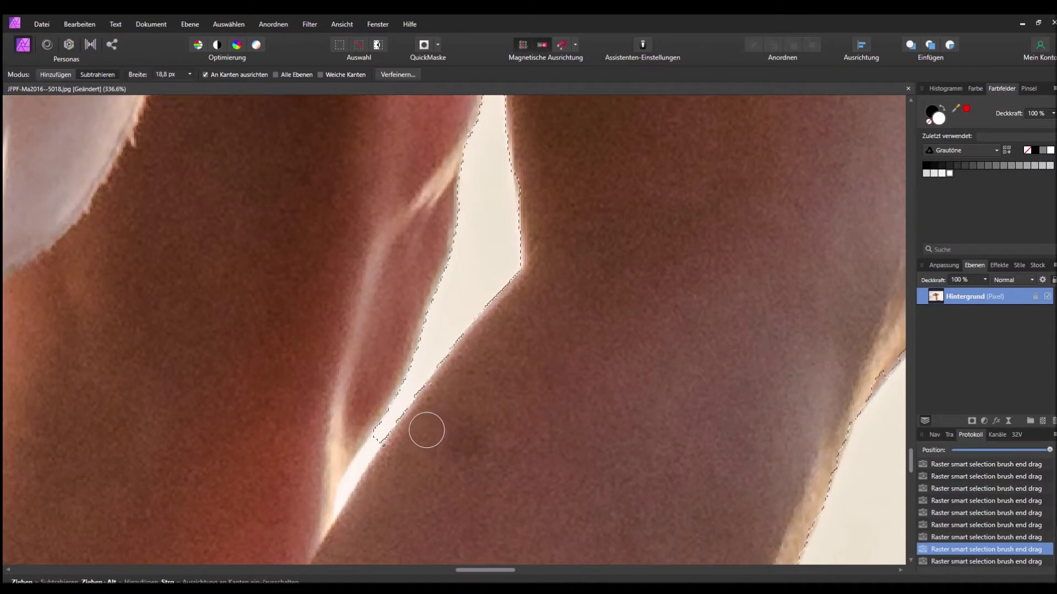
{"action": "key", "text": "bracketleft"}
{"action": "key", "text": "bracketleft"}
{"action": "key", "text": "bracketleft"}
{"action": "left_click_drag", "start_coordinate": [376, 440], "coordinate": [340, 498]}
Step: Paint over the woman and flag in Hinzufügen mode
{"action": "scroll", "coordinate": [378, 440], "scroll_direction": "down", "scroll_amount": 5}
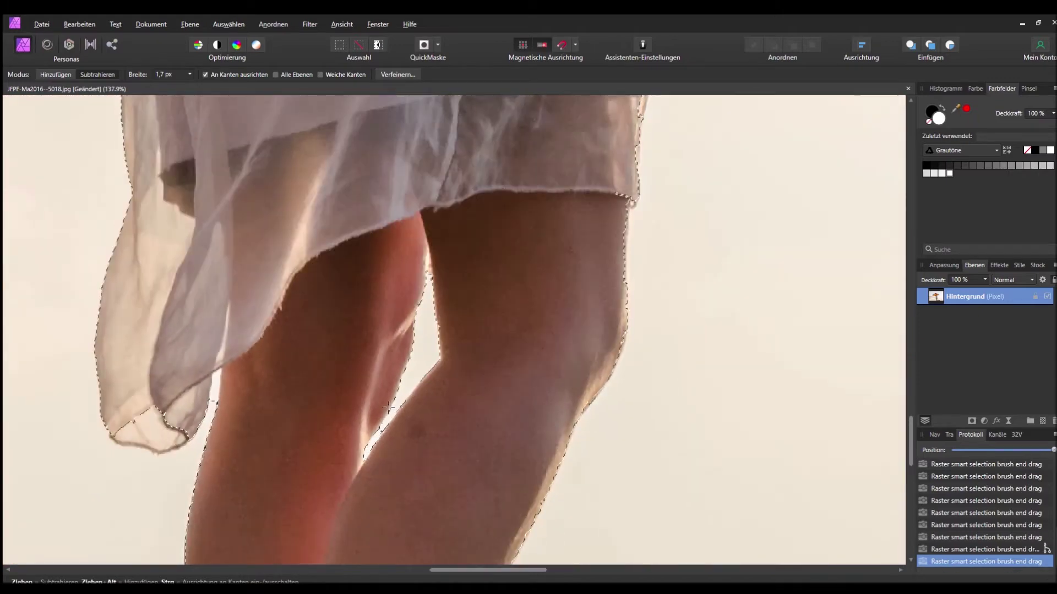
{"action": "scroll", "coordinate": [280, 402], "scroll_direction": "down", "scroll_amount": 2}
{"action": "scroll", "coordinate": [279, 402], "scroll_direction": "up", "scroll_amount": 2}
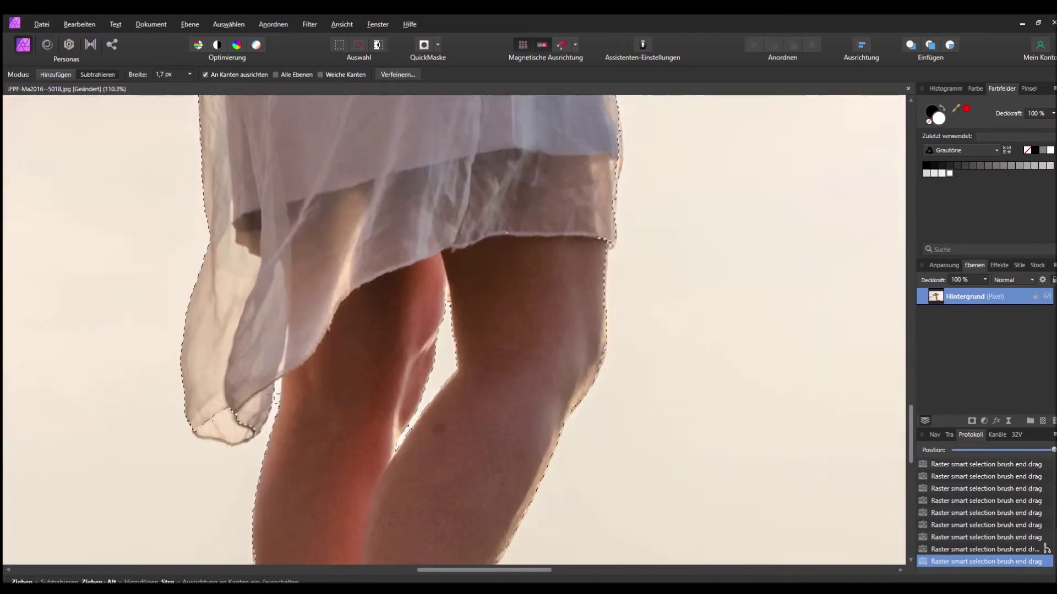
{"action": "scroll", "coordinate": [279, 401], "scroll_direction": "up", "scroll_amount": 2}
{"action": "left_click", "coordinate": [58, 75]}
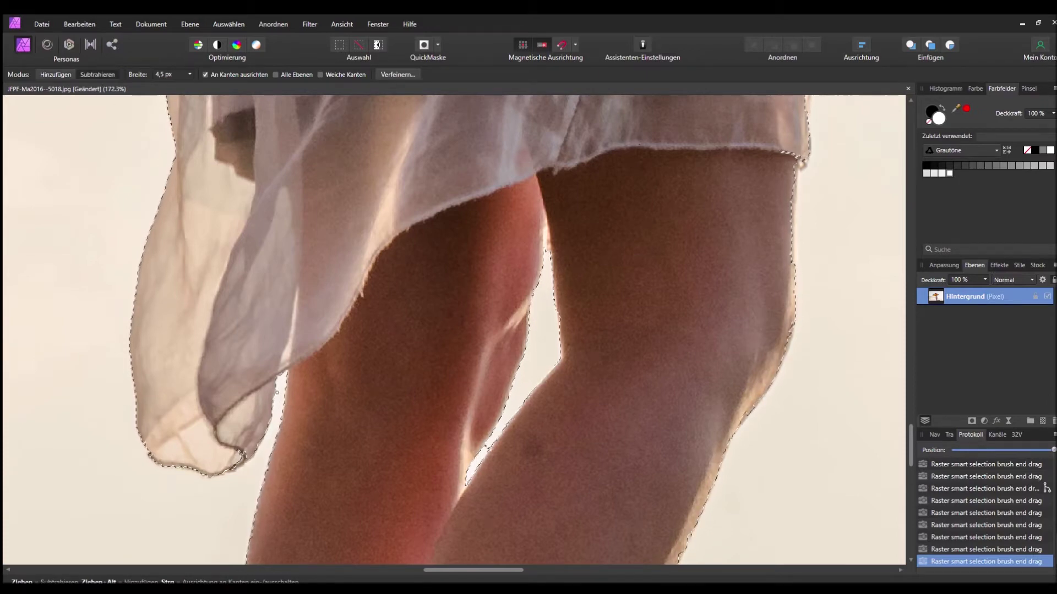
{"action": "scroll", "coordinate": [281, 393], "scroll_direction": "down", "scroll_amount": 2}
{"action": "scroll", "coordinate": [330, 402], "scroll_direction": "down", "scroll_amount": 2}
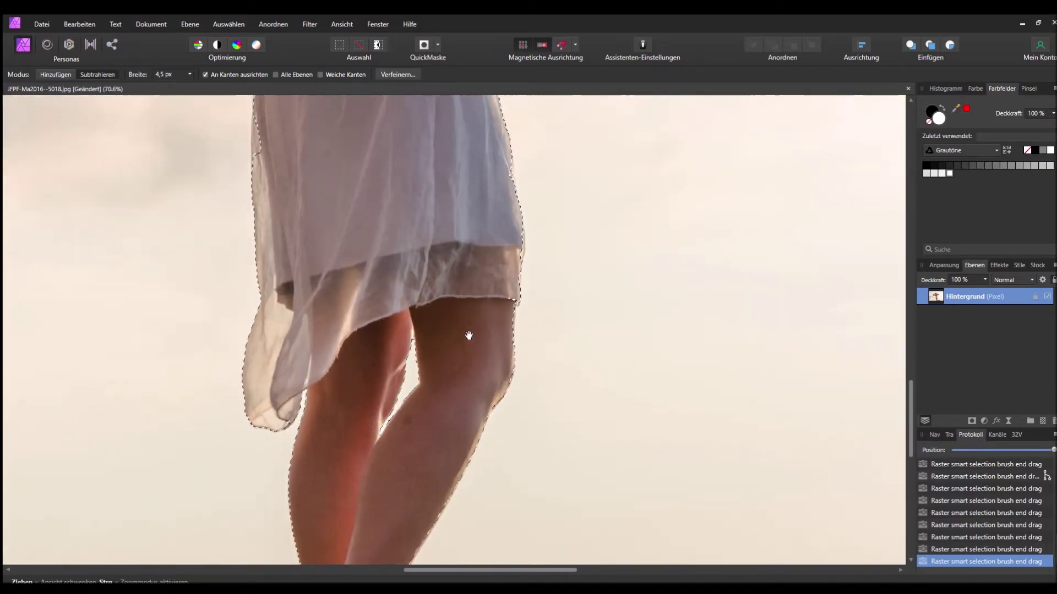
{"action": "left_click_drag", "start_coordinate": [471, 337], "coordinate": [593, 442]}
Step: Remove the bulge at the dress's left edge using Subtrahieren mode
{"action": "left_click", "coordinate": [97, 74]}
{"action": "scroll", "coordinate": [380, 222], "scroll_direction": "up", "scroll_amount": 3}
{"action": "scroll", "coordinate": [363, 187], "scroll_direction": "up", "scroll_amount": 2}
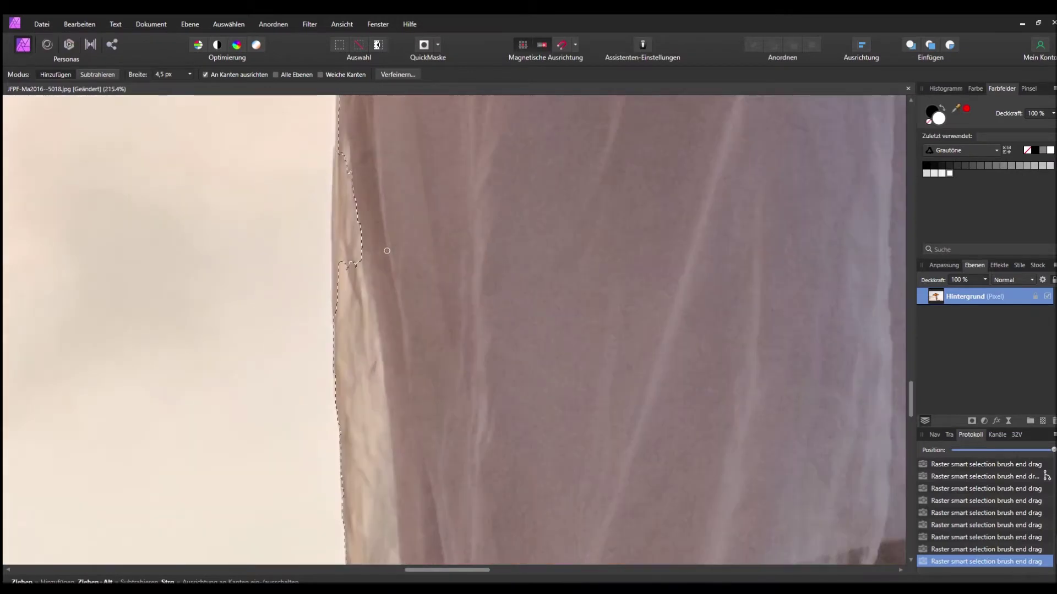
{"action": "left_click_drag", "start_coordinate": [351, 160], "coordinate": [341, 279]}
{"action": "scroll", "coordinate": [385, 304], "scroll_direction": "down", "scroll_amount": 3}
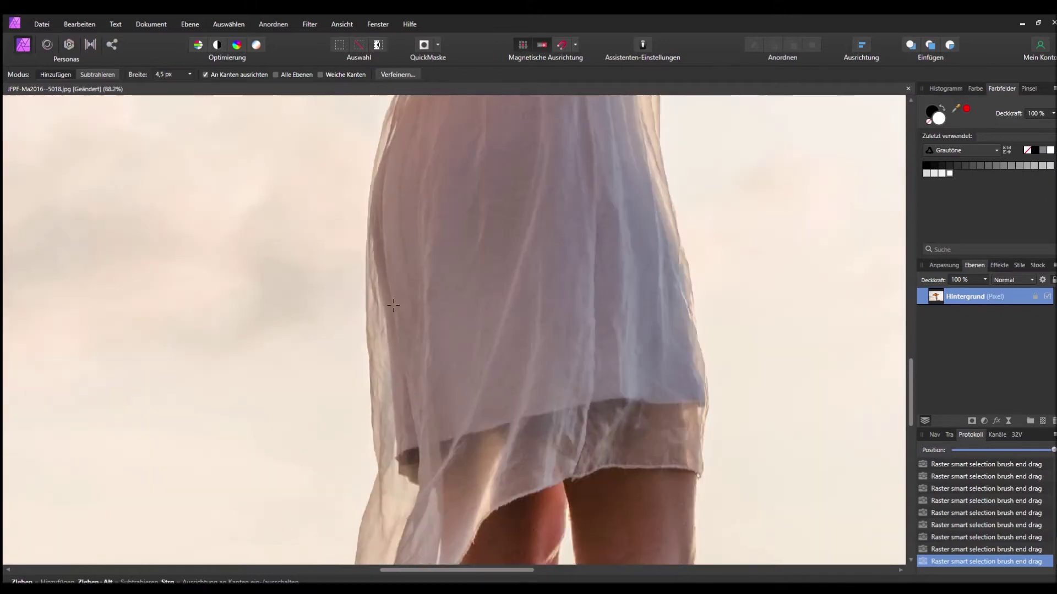
{"action": "scroll", "coordinate": [391, 264], "scroll_direction": "down", "scroll_amount": 2}
{"action": "scroll", "coordinate": [399, 221], "scroll_direction": "down", "scroll_amount": 2}
{"action": "scroll", "coordinate": [404, 189], "scroll_direction": "up", "scroll_amount": 1}
{"action": "scroll", "coordinate": [404, 189], "scroll_direction": "up", "scroll_amount": 2}
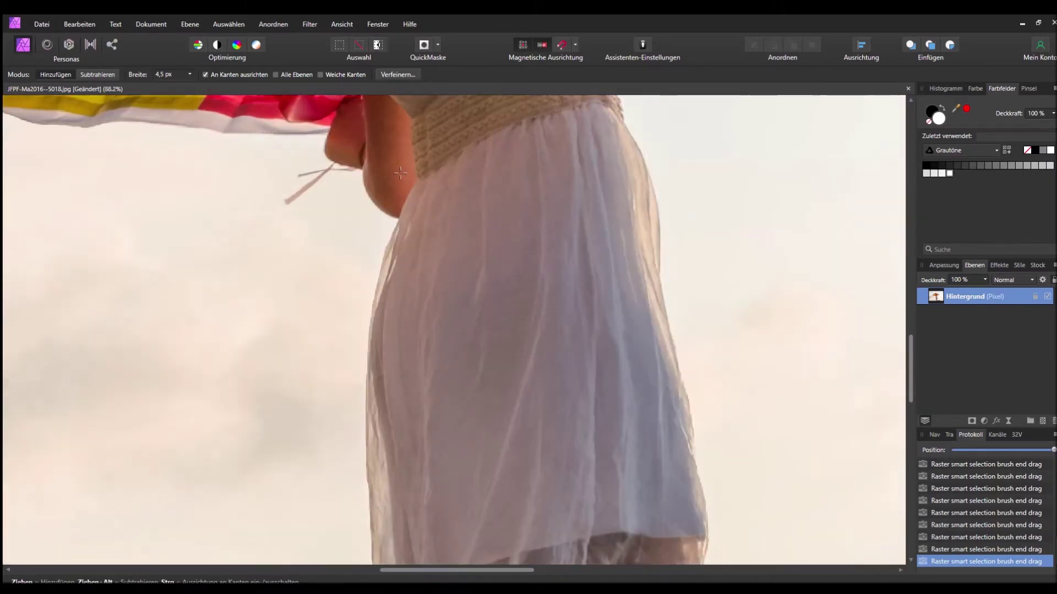
{"action": "scroll", "coordinate": [401, 181], "scroll_direction": "up", "scroll_amount": 1}
{"action": "scroll", "coordinate": [400, 173], "scroll_direction": "down", "scroll_amount": 1}
Step: Return to Hinzufügen mode and zoom out to check the selection around flag and upper body
{"action": "mouse_move", "coordinate": [453, 173]}
{"action": "left_mouse_down"}
{"action": "mouse_move", "coordinate": [519, 417]}
{"action": "mouse_move", "coordinate": [512, 465]}
{"action": "left_mouse_up"}
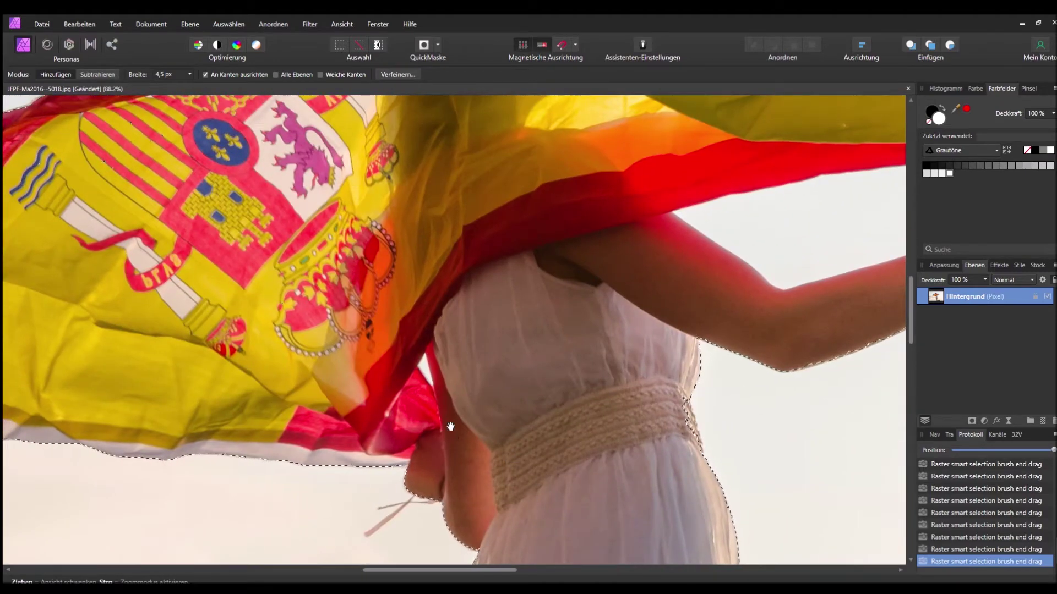
{"action": "scroll", "coordinate": [449, 410], "scroll_direction": "up", "scroll_amount": 1}
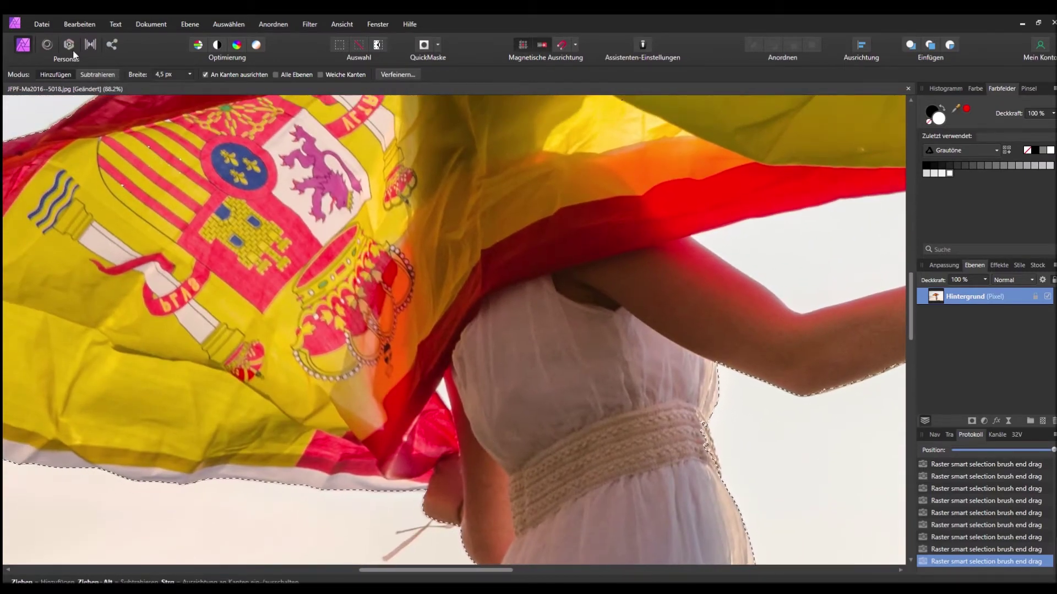
{"action": "left_click", "coordinate": [55, 74]}
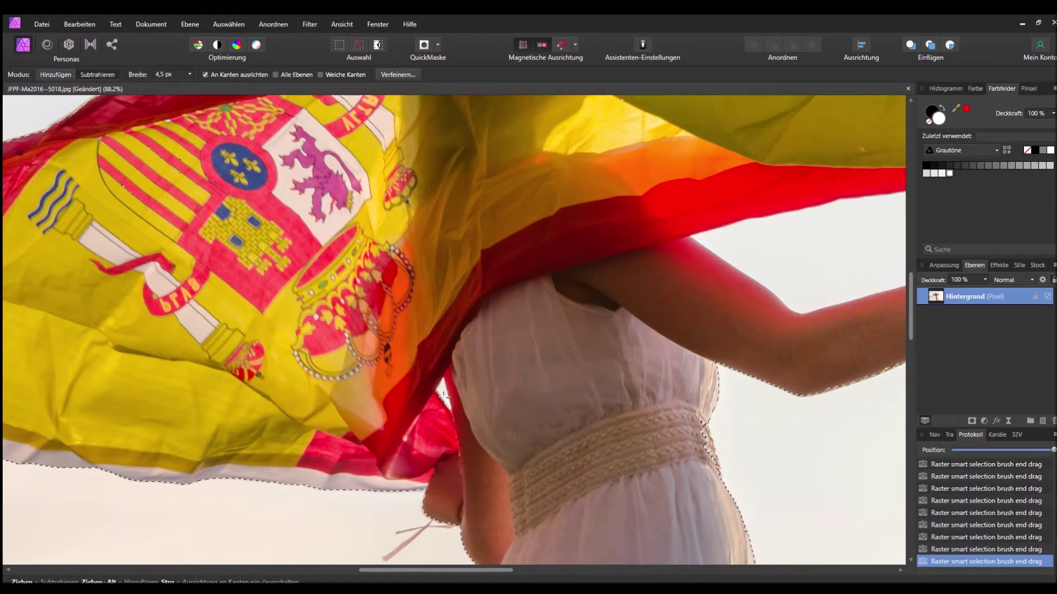
{"action": "scroll", "coordinate": [444, 397], "scroll_direction": "up", "scroll_amount": 2}
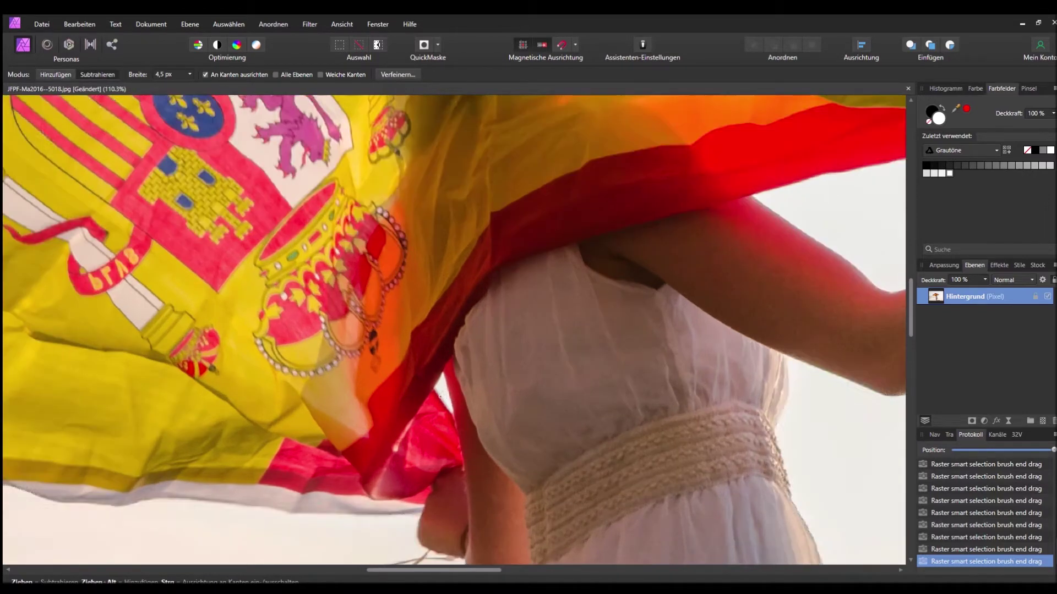
{"action": "scroll", "coordinate": [446, 385], "scroll_direction": "up", "scroll_amount": 2}
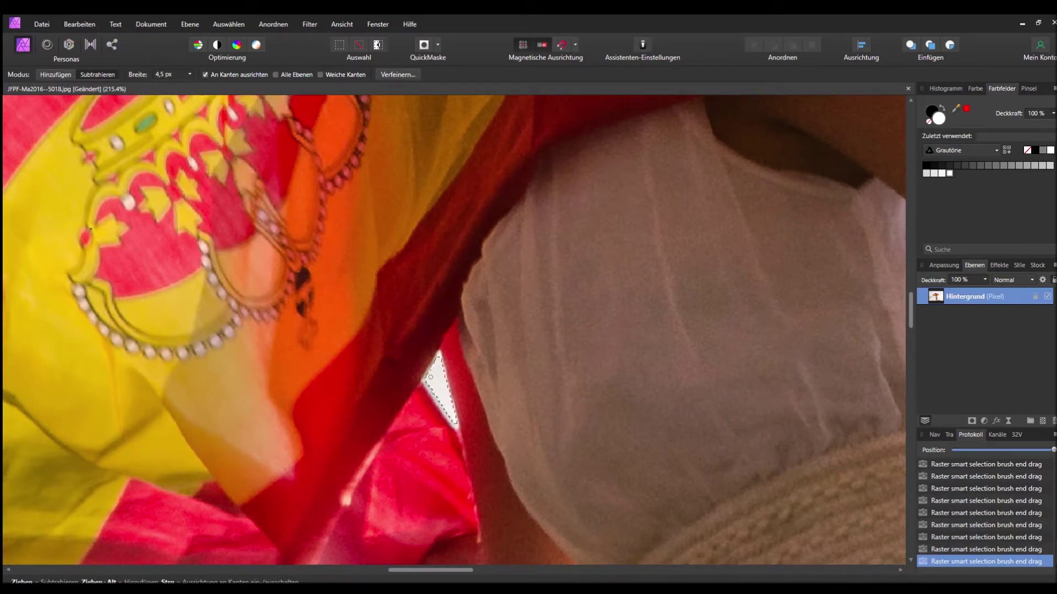
{"action": "scroll", "coordinate": [437, 361], "scroll_direction": "down", "scroll_amount": 2}
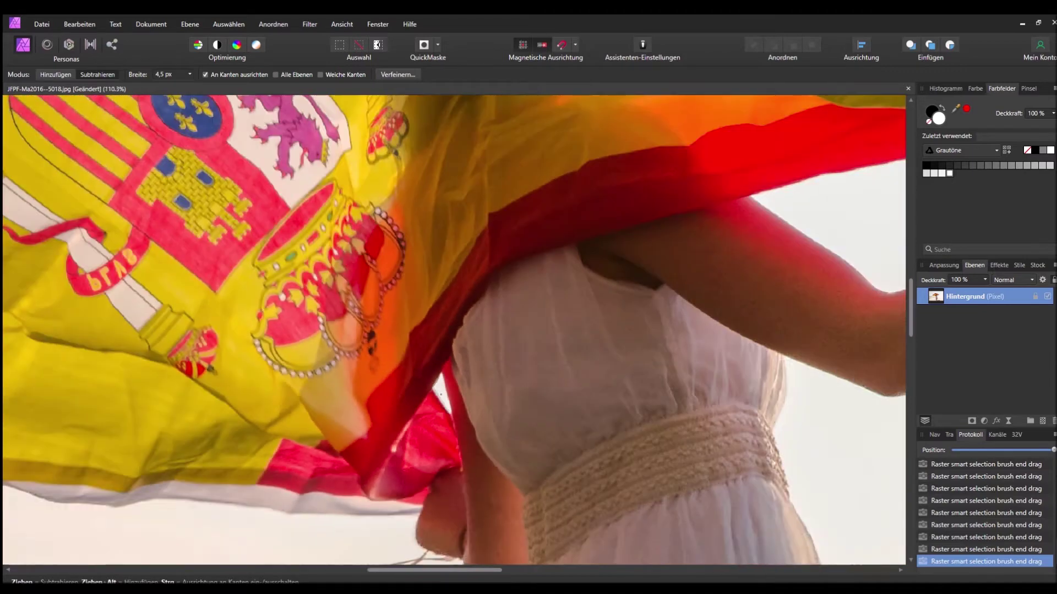
{"action": "scroll", "coordinate": [457, 374], "scroll_direction": "down", "scroll_amount": 2}
{"action": "scroll", "coordinate": [473, 385], "scroll_direction": "down", "scroll_amount": 2}
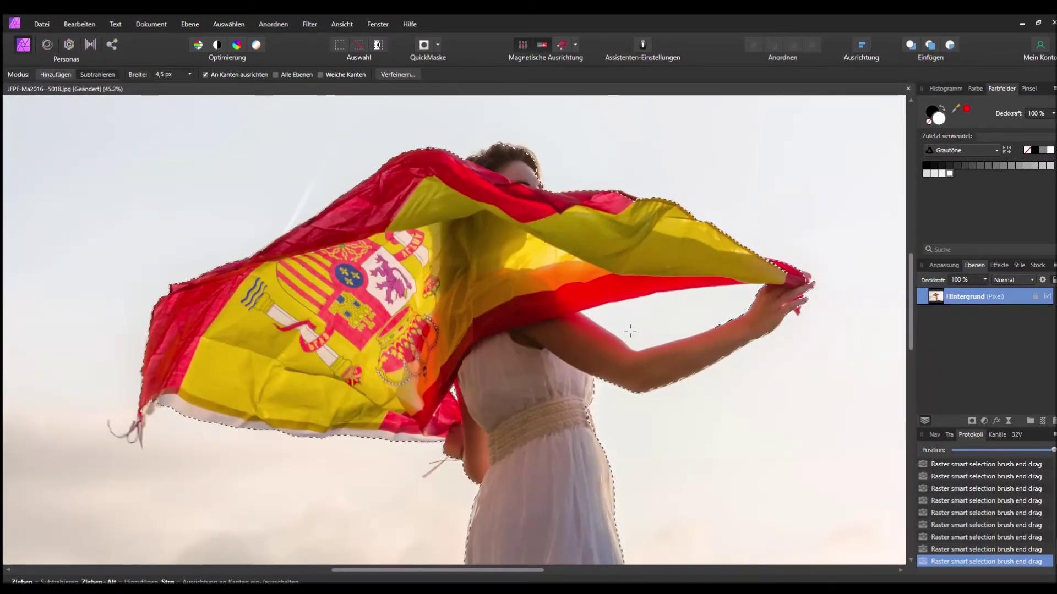
Step: Enlarge the brush and subtract the excess sky along the flag's top edge
{"action": "mouse_move", "coordinate": [630, 327]}
{"action": "left_mouse_down"}
{"action": "mouse_move", "coordinate": [708, 300]}
{"action": "mouse_move", "coordinate": [688, 303]}
{"action": "left_mouse_up"}
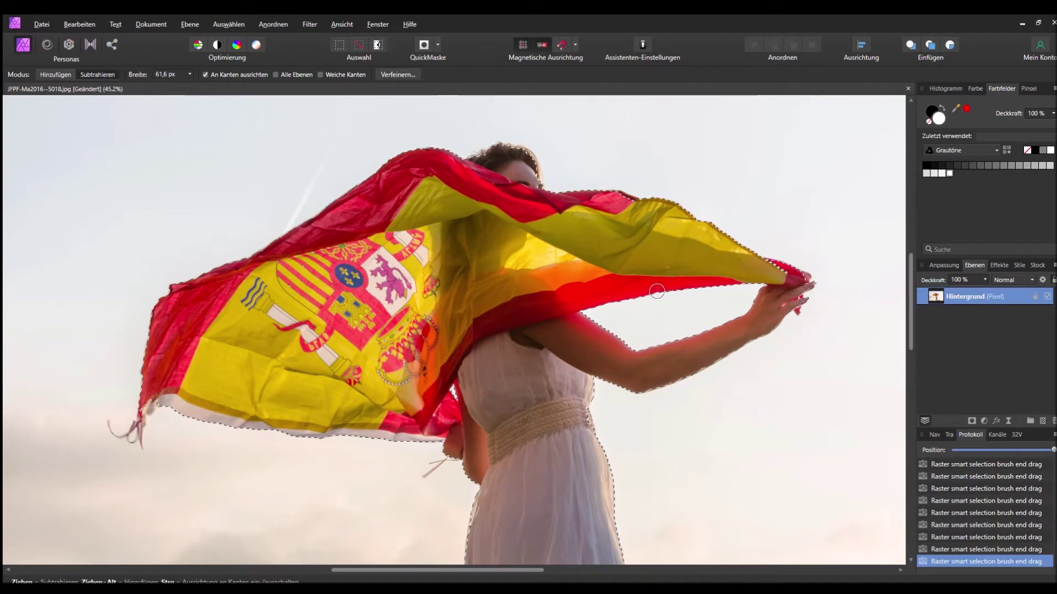
{"action": "scroll", "coordinate": [636, 220], "scroll_direction": "up", "scroll_amount": 2}
{"action": "scroll", "coordinate": [636, 221], "scroll_direction": "up", "scroll_amount": 1}
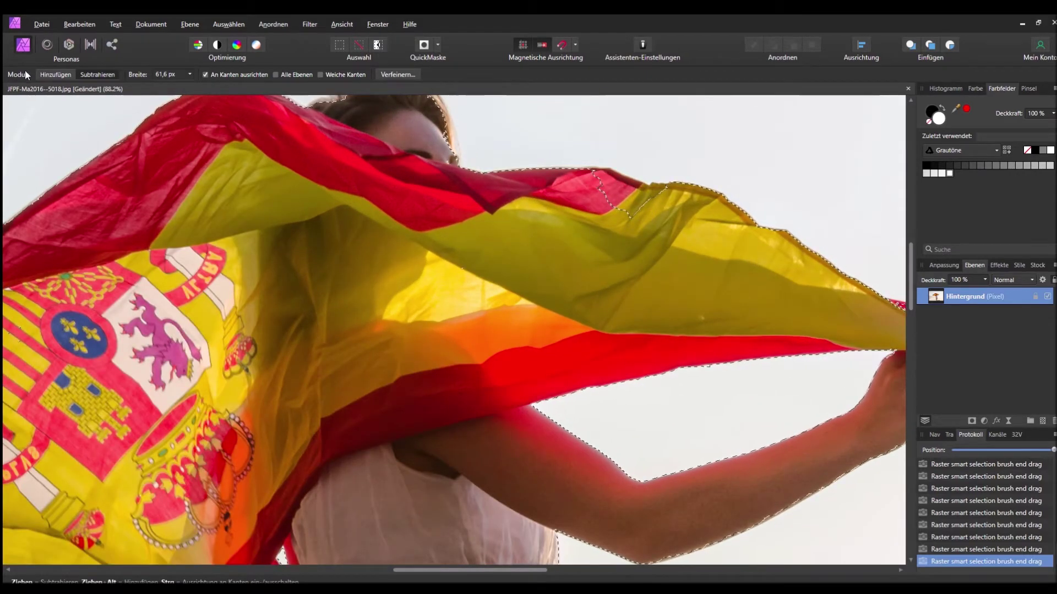
{"action": "left_click", "coordinate": [97, 74]}
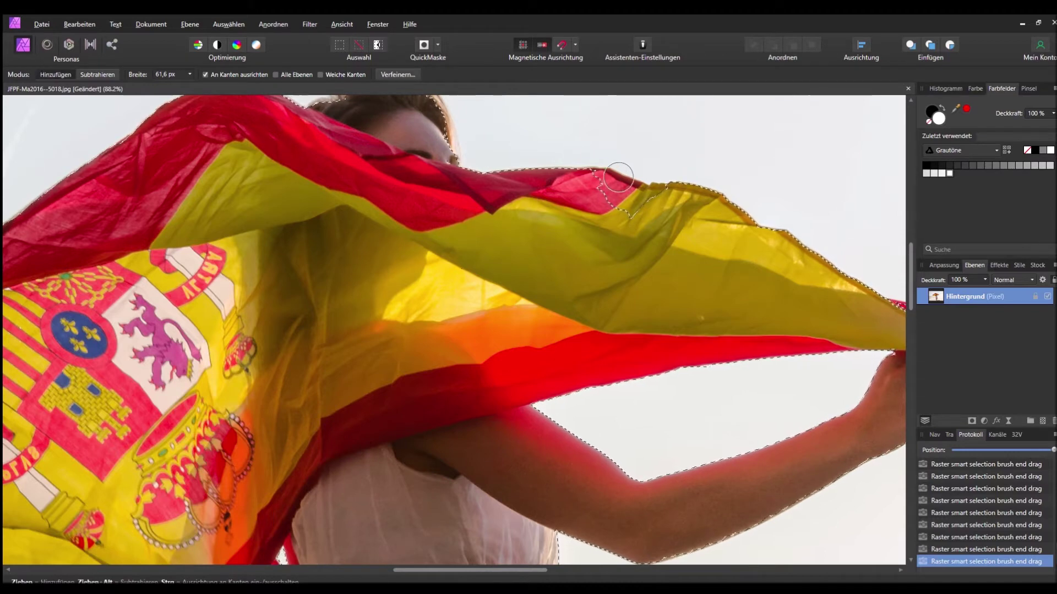
{"action": "left_click_drag", "start_coordinate": [637, 207], "coordinate": [614, 187]}
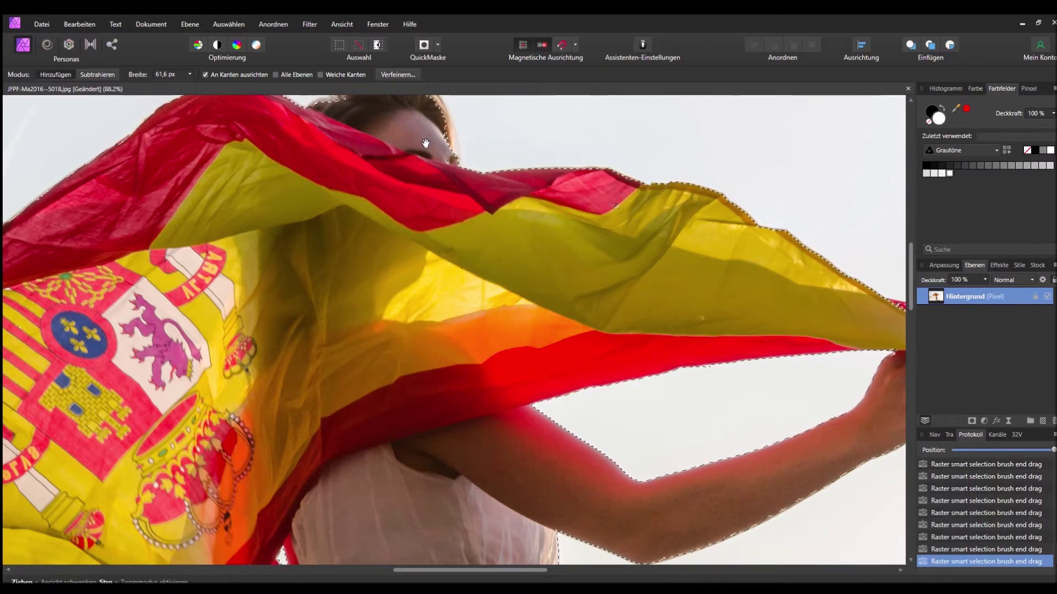
Step: Reposition the view on the figure and reduce the brush width for finer edge work
{"action": "scroll", "coordinate": [434, 160], "scroll_direction": "up", "scroll_amount": 3}
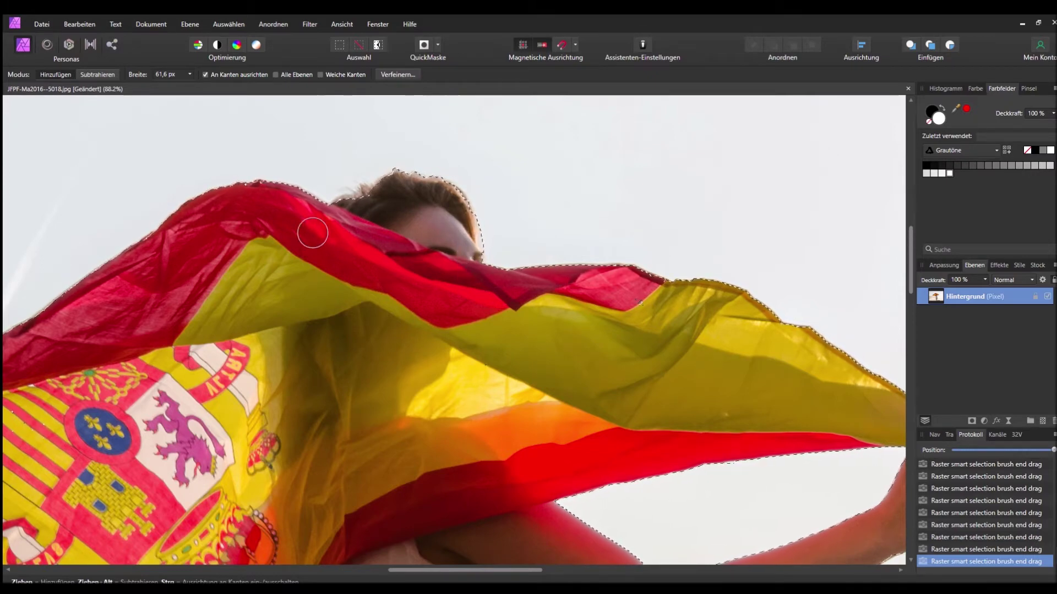
{"action": "scroll", "coordinate": [265, 284], "scroll_direction": "down", "scroll_amount": 1}
{"action": "scroll", "coordinate": [264, 285], "scroll_direction": "down", "scroll_amount": 3}
{"action": "scroll", "coordinate": [265, 285], "scroll_direction": "down", "scroll_amount": 2}
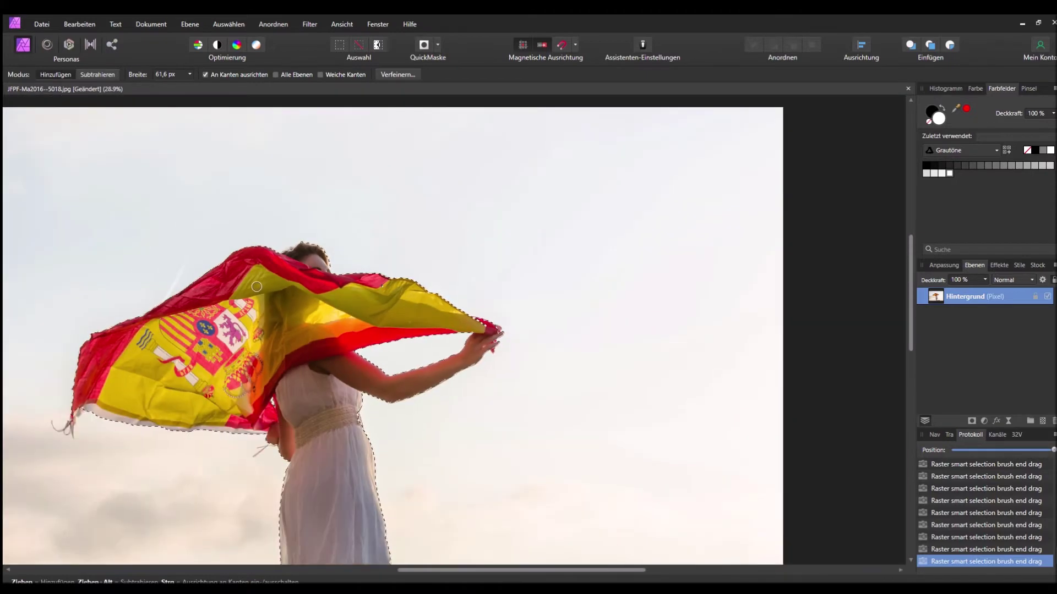
{"action": "mouse_move", "coordinate": [250, 298]}
{"action": "left_mouse_down"}
{"action": "mouse_move", "coordinate": [360, 288]}
{"action": "mouse_move", "coordinate": [341, 264]}
{"action": "left_mouse_up"}
{"action": "scroll", "coordinate": [506, 168], "scroll_direction": "up", "scroll_amount": 1}
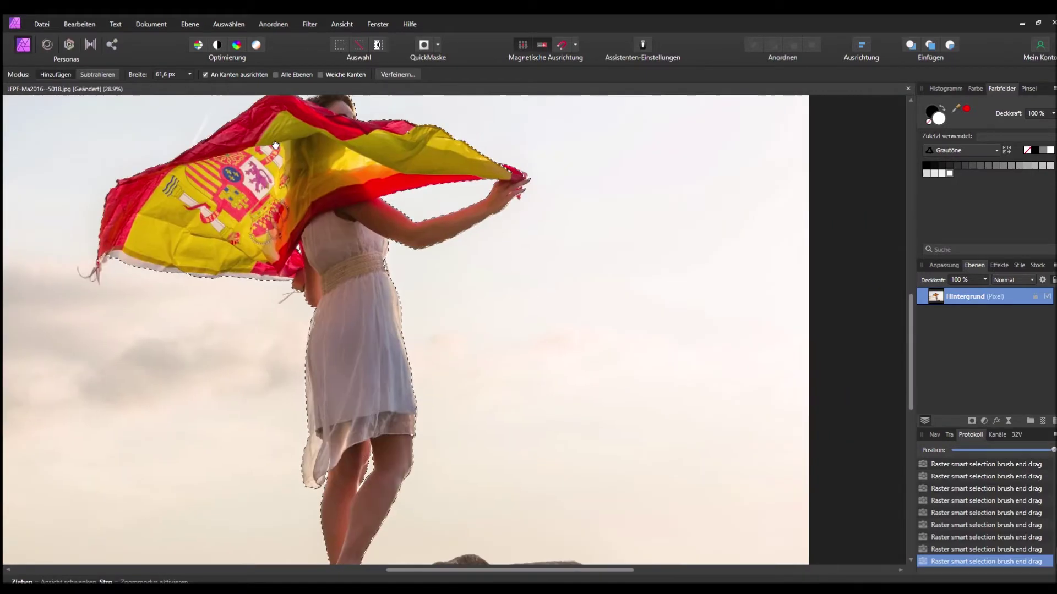
{"action": "scroll", "coordinate": [506, 168], "scroll_direction": "up", "scroll_amount": 2}
{"action": "scroll", "coordinate": [542, 177], "scroll_direction": "up", "scroll_amount": 2}
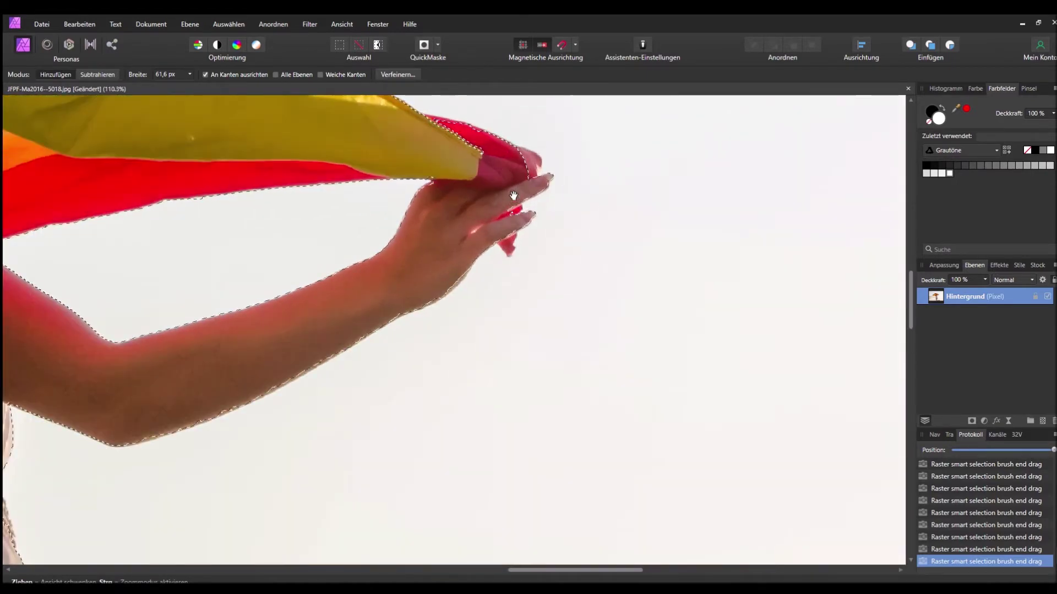
{"action": "scroll", "coordinate": [537, 185], "scroll_direction": "up", "scroll_amount": 2}
{"action": "scroll", "coordinate": [551, 190], "scroll_direction": "up", "scroll_amount": 1}
{"action": "scroll", "coordinate": [578, 201], "scroll_direction": "down", "scroll_amount": 2}
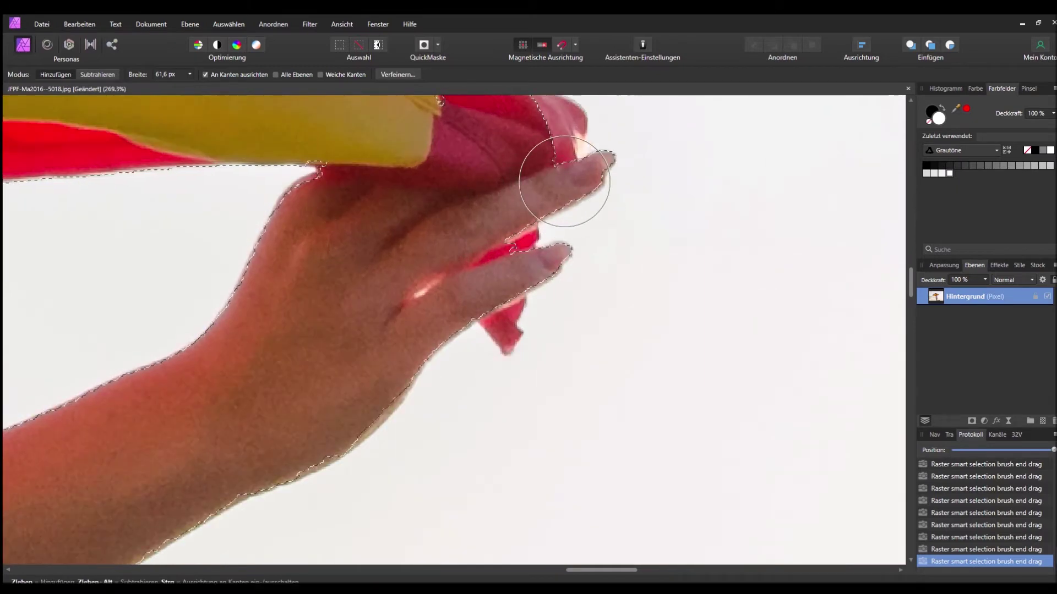
{"action": "scroll", "coordinate": [495, 209], "scroll_direction": "up", "scroll_amount": 1}
{"action": "scroll", "coordinate": [463, 242], "scroll_direction": "up", "scroll_amount": 1}
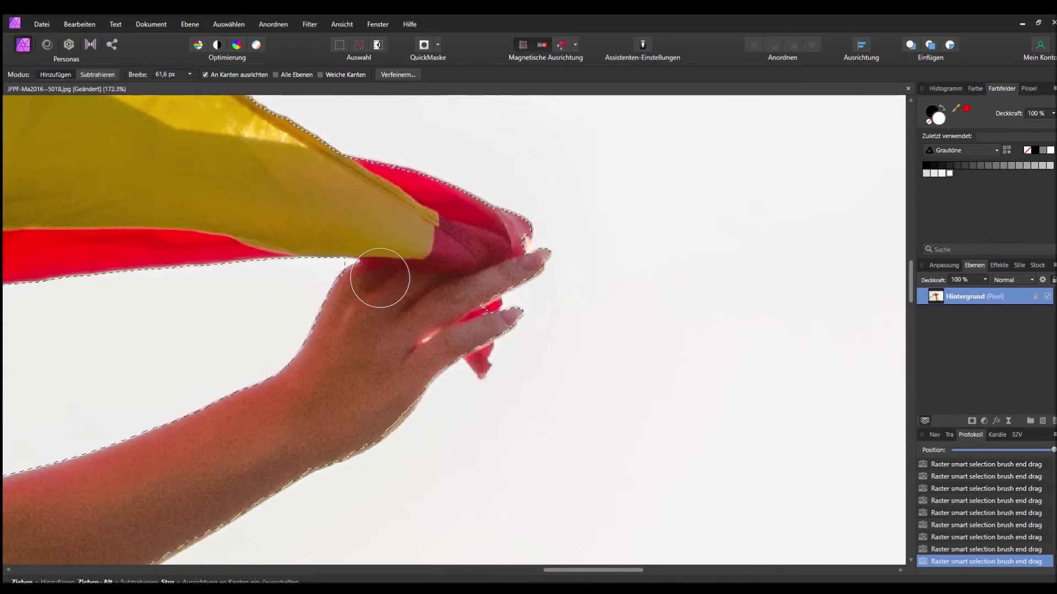
{"action": "scroll", "coordinate": [403, 260], "scroll_direction": "up", "scroll_amount": 2}
{"action": "scroll", "coordinate": [421, 312], "scroll_direction": "up", "scroll_amount": 3}
{"action": "left_click_drag", "start_coordinate": [369, 236], "coordinate": [347, 236]}
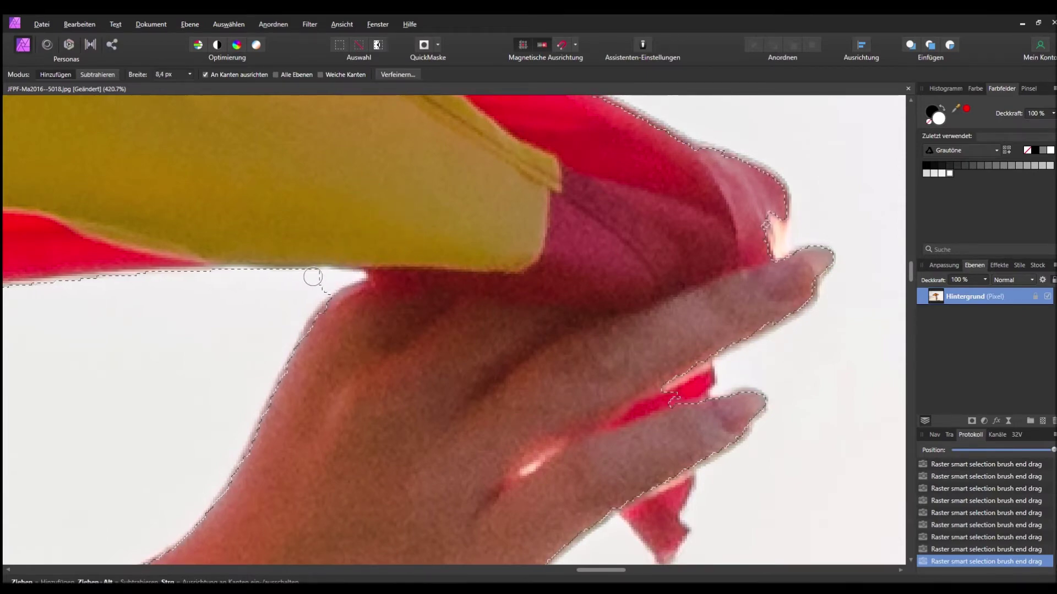
Step: Toggle between Subtrahieren and Hinzufügen and zoom into the raised hand
{"action": "left_click", "coordinate": [95, 71]}
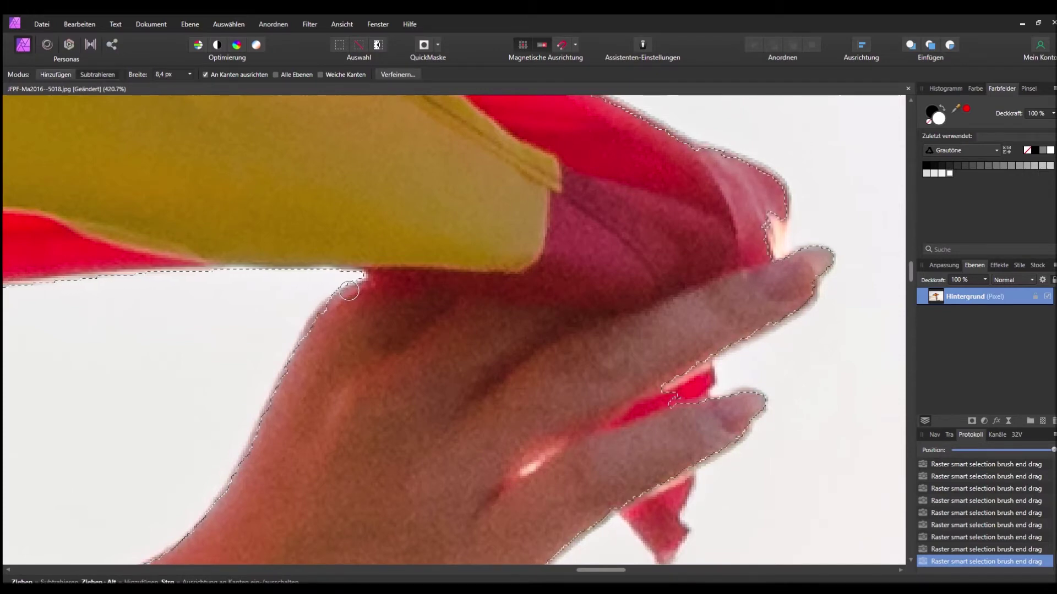
{"action": "left_click", "coordinate": [51, 73]}
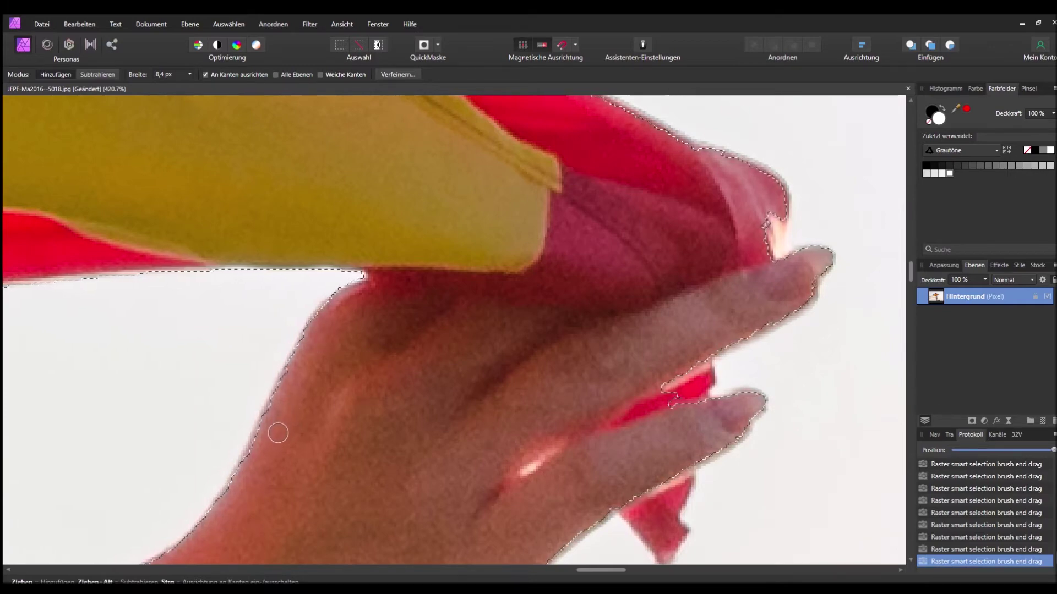
{"action": "scroll", "coordinate": [274, 441], "scroll_direction": "down", "scroll_amount": 5}
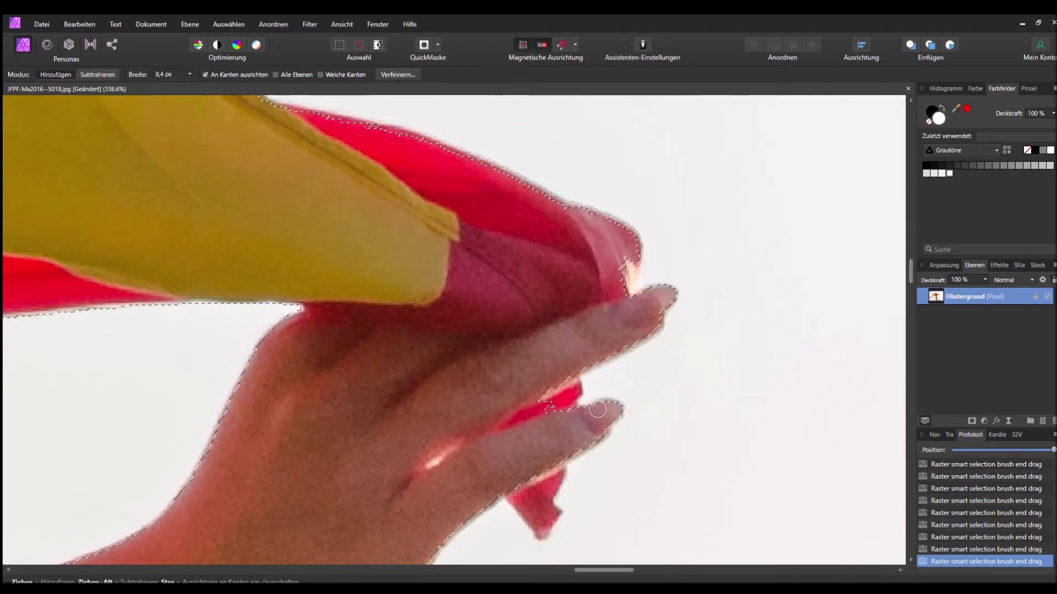
{"action": "scroll", "coordinate": [593, 405], "scroll_direction": "up", "scroll_amount": 6}
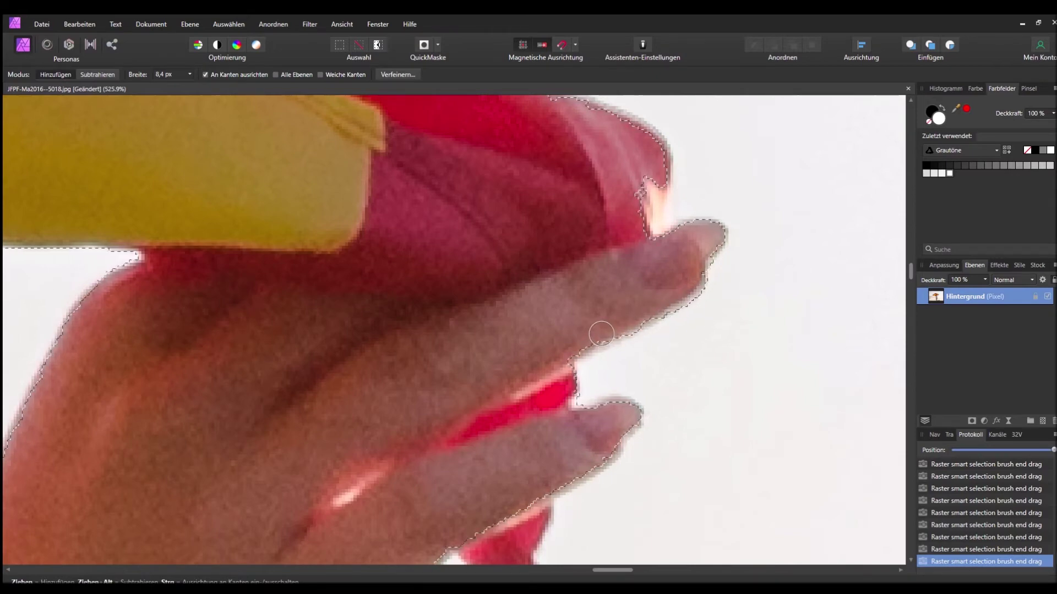
{"action": "scroll", "coordinate": [601, 334], "scroll_direction": "down", "scroll_amount": 1}
{"action": "scroll", "coordinate": [603, 371], "scroll_direction": "down", "scroll_amount": 1}
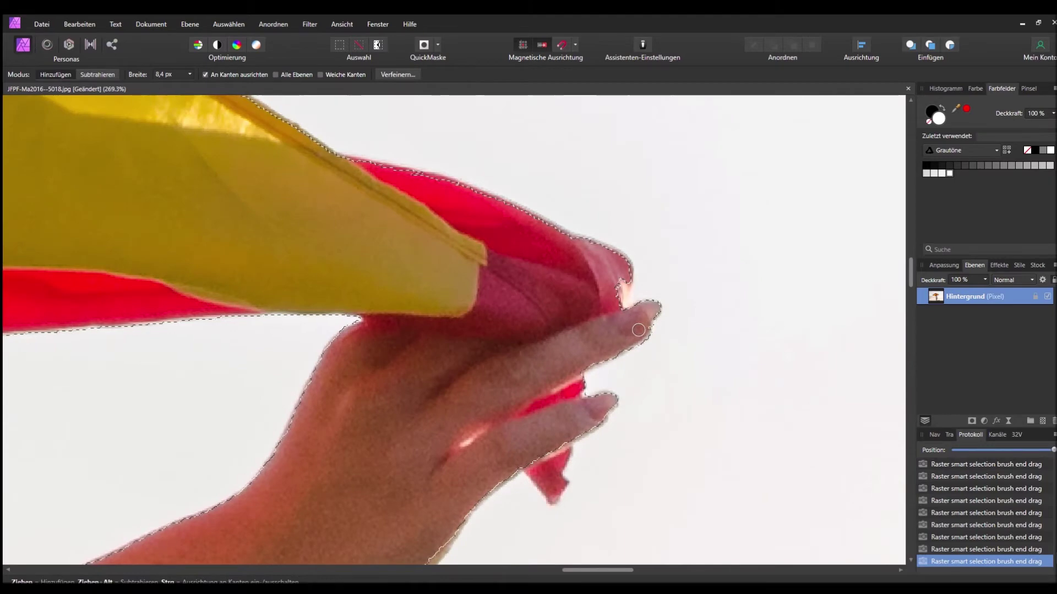
{"action": "scroll", "coordinate": [616, 363], "scroll_direction": "up", "scroll_amount": 1}
{"action": "scroll", "coordinate": [594, 407], "scroll_direction": "up", "scroll_amount": 1}
{"action": "scroll", "coordinate": [584, 429], "scroll_direction": "down", "scroll_amount": 1}
{"action": "scroll", "coordinate": [556, 308], "scroll_direction": "up", "scroll_amount": 1}
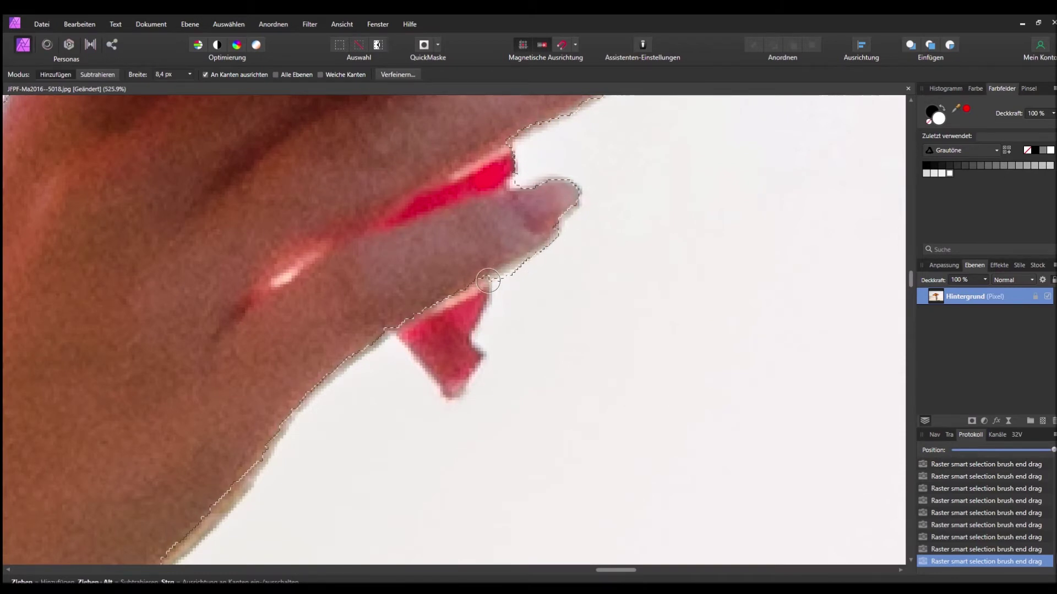
Step: Refine the selection around the red patch below the fingertip and the red flag tip
{"action": "left_click_drag", "start_coordinate": [457, 314], "coordinate": [459, 329]}
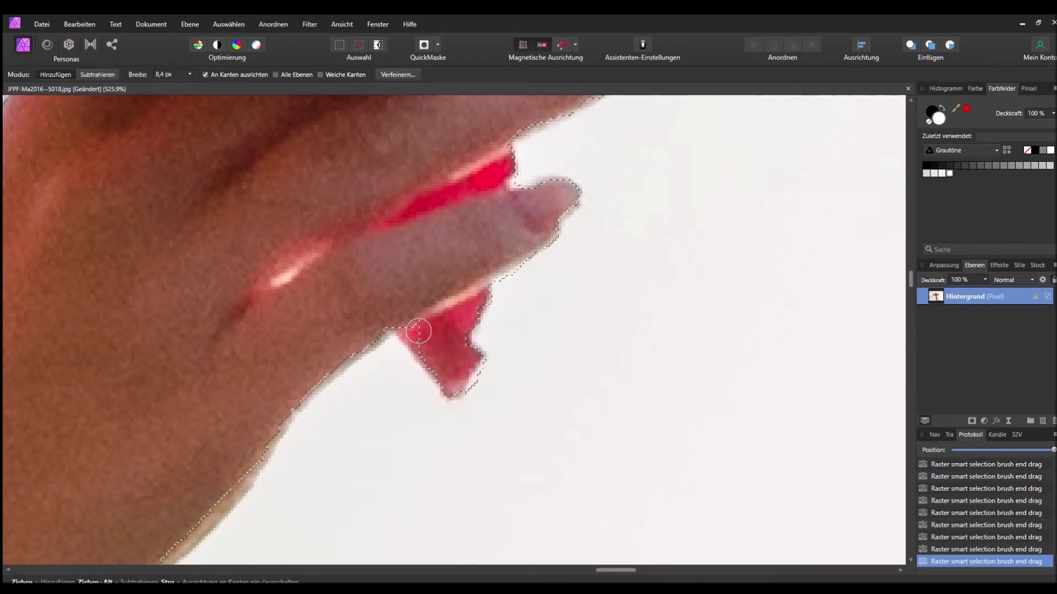
{"action": "left_click_drag", "start_coordinate": [420, 343], "coordinate": [428, 347]}
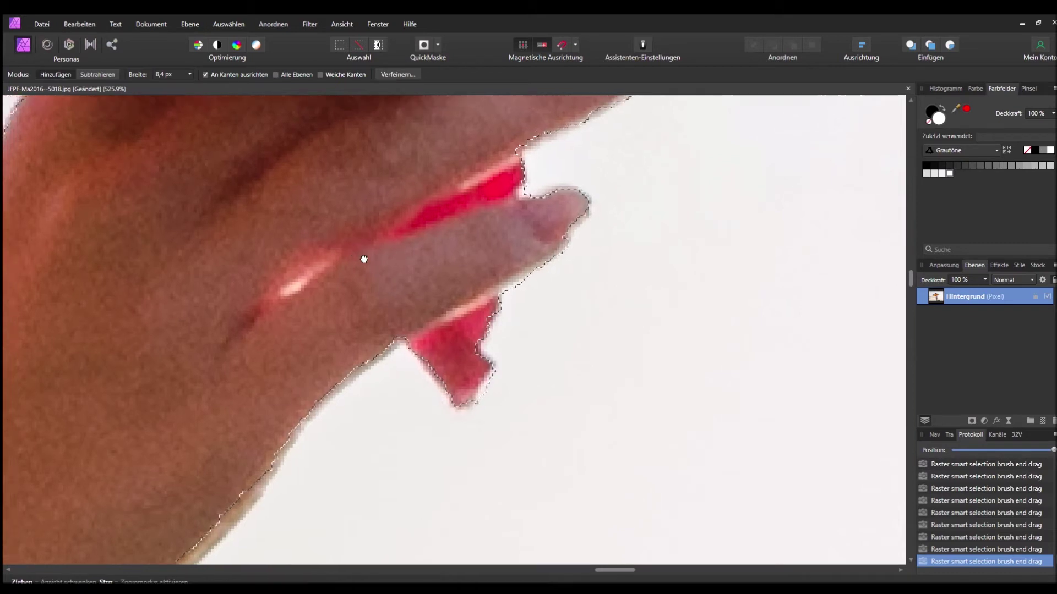
{"action": "left_click_drag", "start_coordinate": [354, 247], "coordinate": [443, 307]}
{"action": "left_click", "coordinate": [80, 74]}
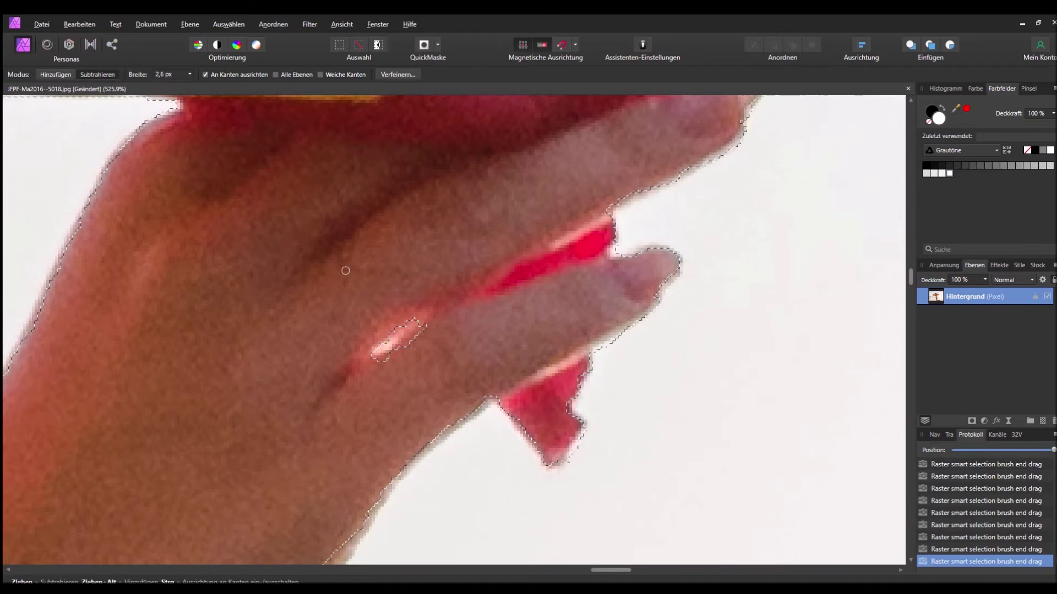
Step: Switch the brush back to Hinzufügen and paint over the glint on the finger
{"action": "left_click", "coordinate": [58, 72]}
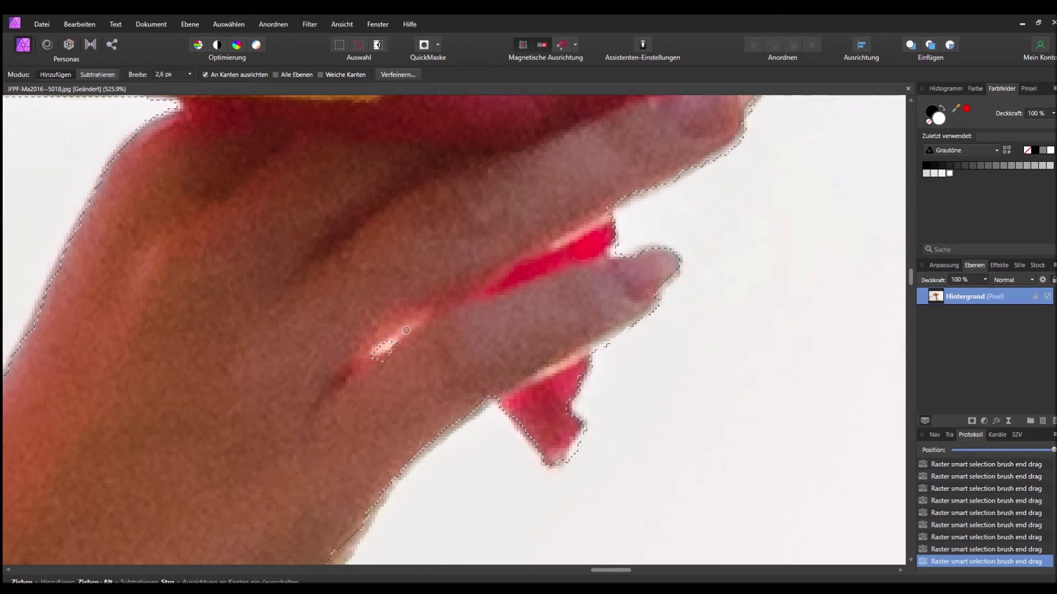
{"action": "scroll", "coordinate": [406, 331], "scroll_direction": "down", "scroll_amount": 3}
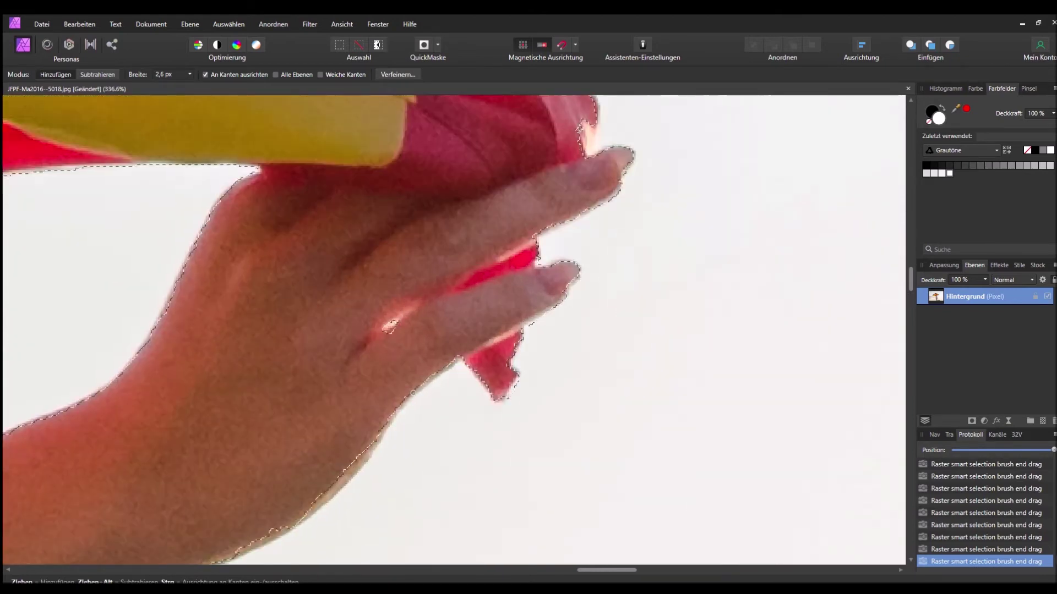
{"action": "scroll", "coordinate": [413, 393], "scroll_direction": "up", "scroll_amount": 3}
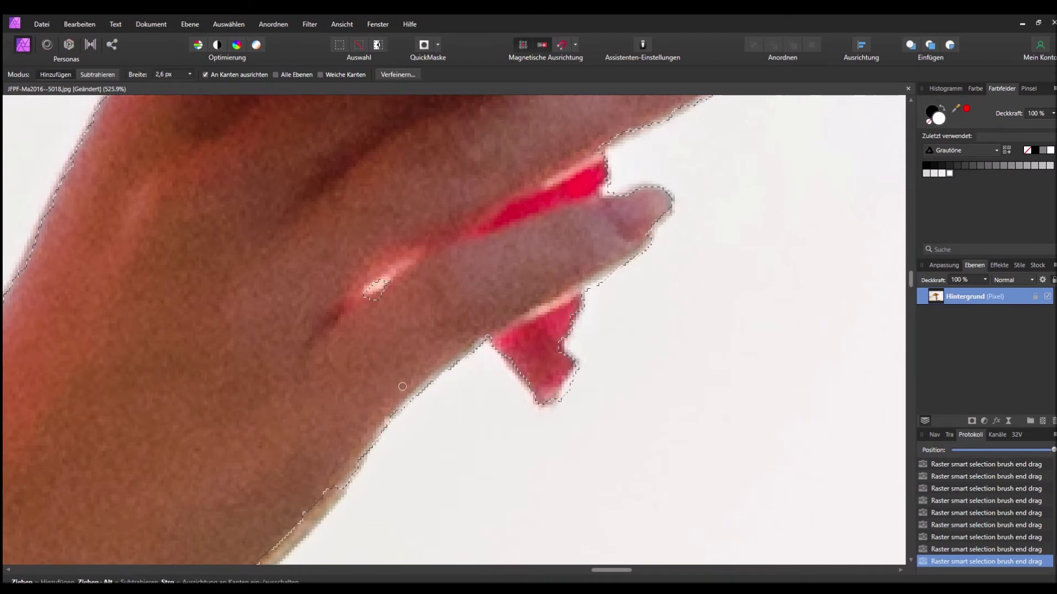
{"action": "scroll", "coordinate": [408, 341], "scroll_direction": "down", "scroll_amount": 2}
{"action": "scroll", "coordinate": [427, 279], "scroll_direction": "down", "scroll_amount": 2}
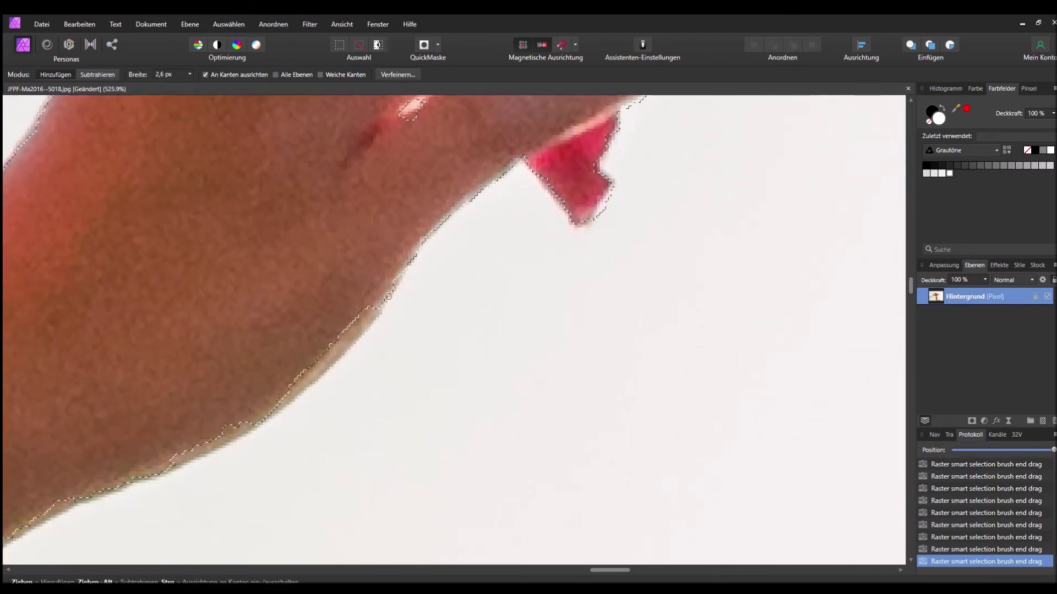
Step: Tighten the selection along the finger and arm edge, undoing a bad stroke
{"action": "left_click_drag", "start_coordinate": [337, 345], "coordinate": [191, 443]}
{"action": "mouse_move", "coordinate": [224, 385]}
{"action": "left_mouse_down"}
{"action": "mouse_move", "coordinate": [409, 260]}
{"action": "mouse_move", "coordinate": [247, 363]}
{"action": "left_mouse_up"}
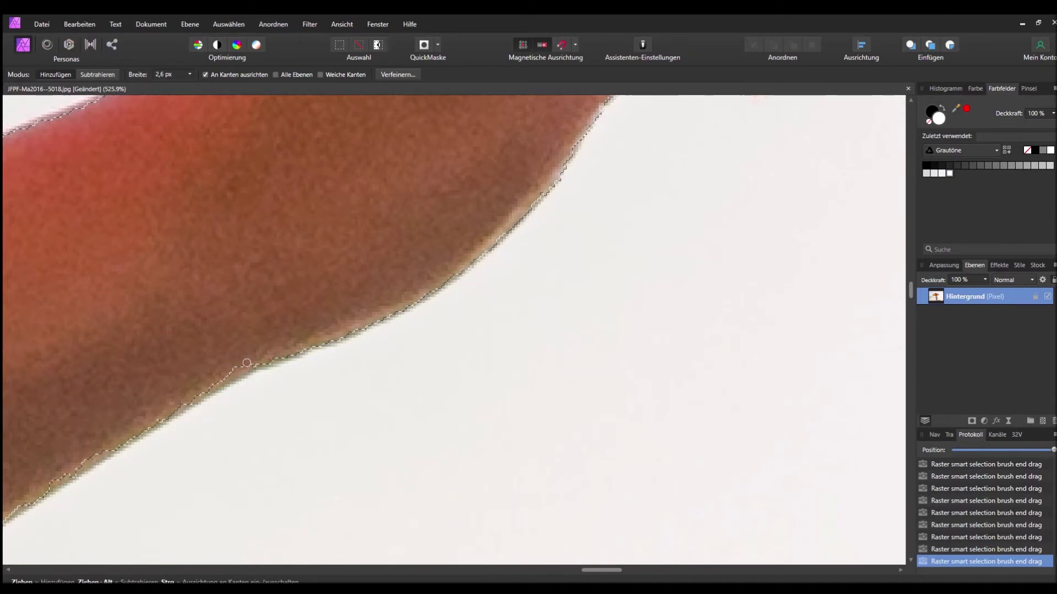
{"action": "mouse_move", "coordinate": [246, 342]}
{"action": "left_mouse_down"}
{"action": "mouse_move", "coordinate": [573, 201]}
{"action": "mouse_move", "coordinate": [573, 185]}
{"action": "left_mouse_up"}
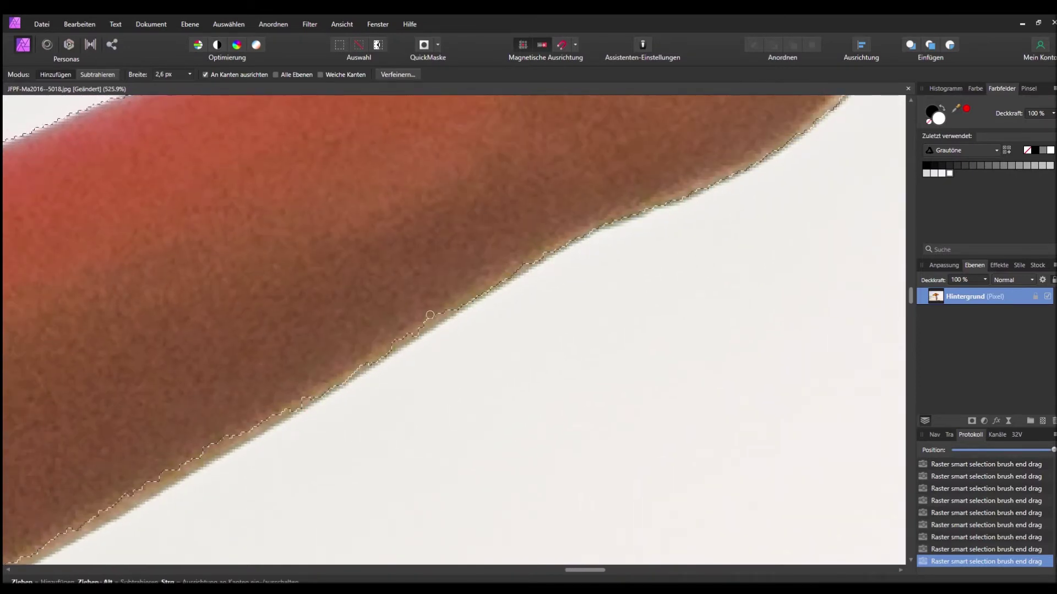
{"action": "mouse_move", "coordinate": [427, 328]}
{"action": "left_mouse_down"}
{"action": "mouse_move", "coordinate": [612, 126]}
{"action": "mouse_move", "coordinate": [613, 104]}
{"action": "left_mouse_up"}
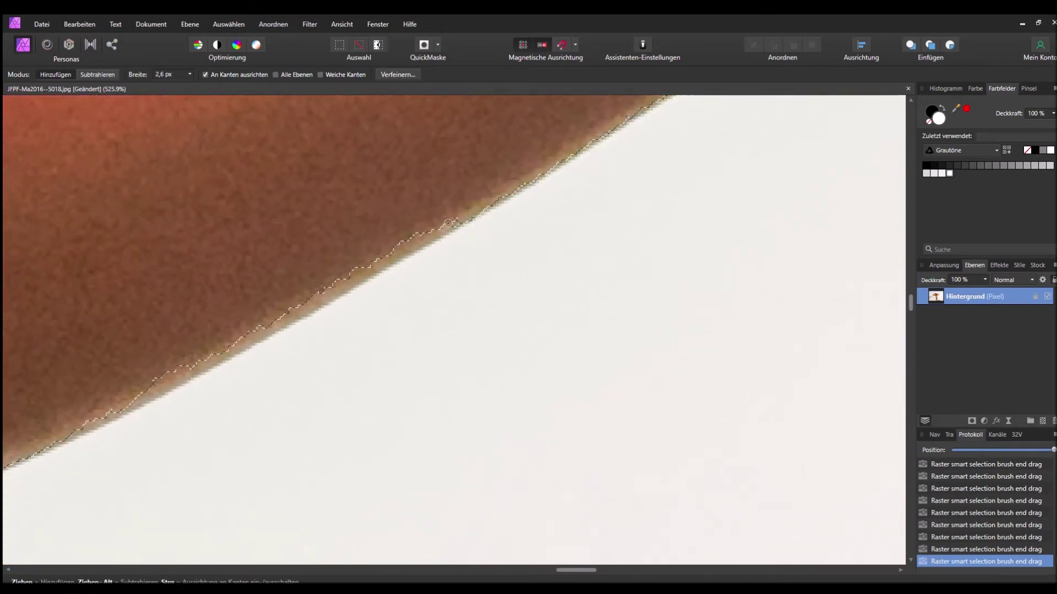
{"action": "mouse_move", "coordinate": [354, 283]}
{"action": "left_mouse_down"}
{"action": "mouse_move", "coordinate": [461, 211]}
{"action": "mouse_move", "coordinate": [502, 167]}
{"action": "left_mouse_up"}
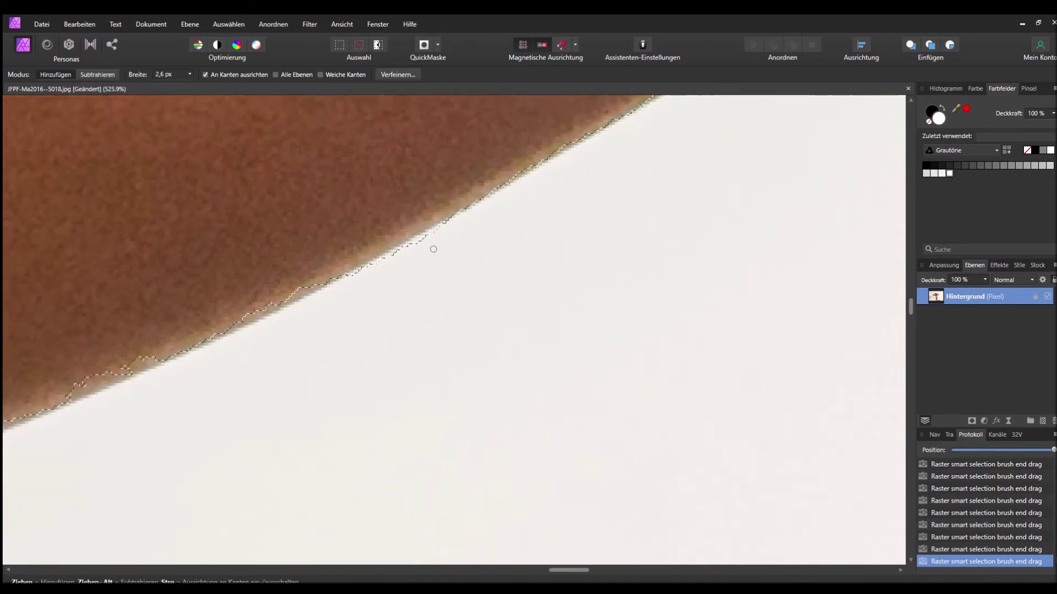
{"action": "left_click", "coordinate": [934, 550]}
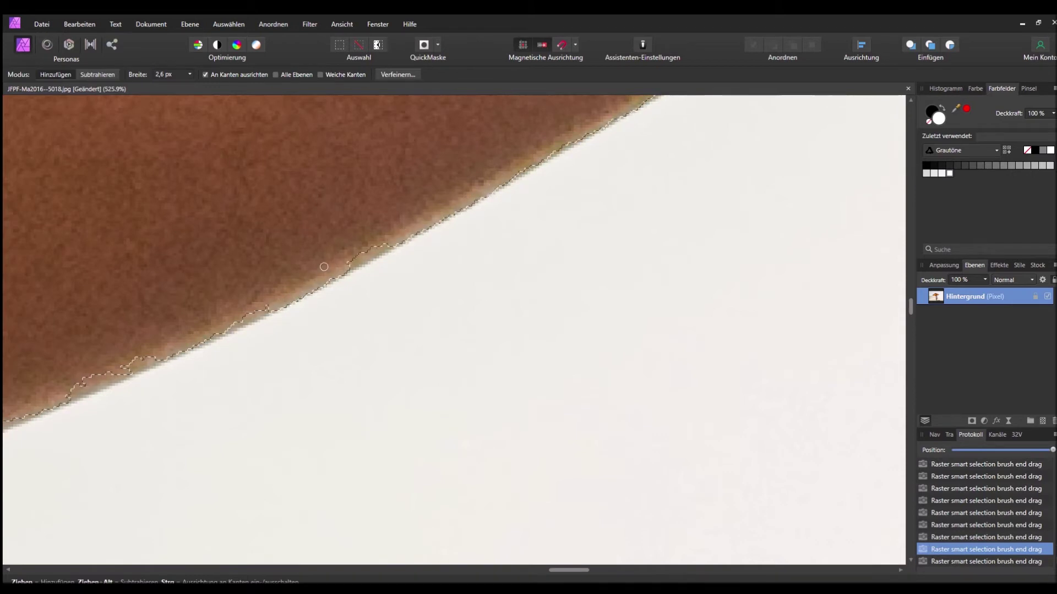
Step: Extend the selection along the arm's underside and trim the stray bump
{"action": "left_click_drag", "start_coordinate": [378, 242], "coordinate": [317, 257]}
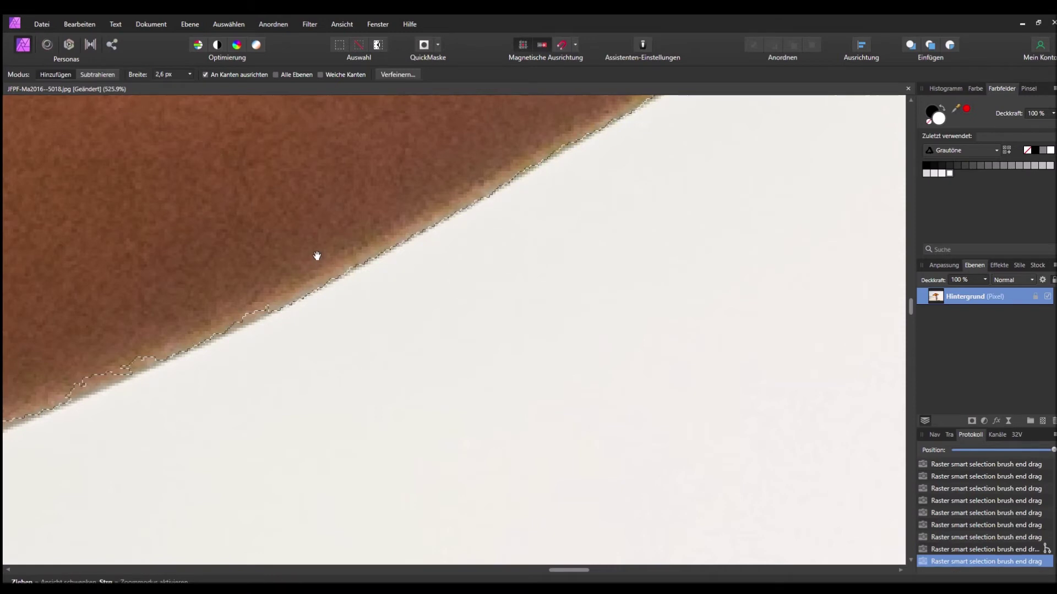
{"action": "scroll", "coordinate": [517, 152], "scroll_direction": "down", "scroll_amount": 1}
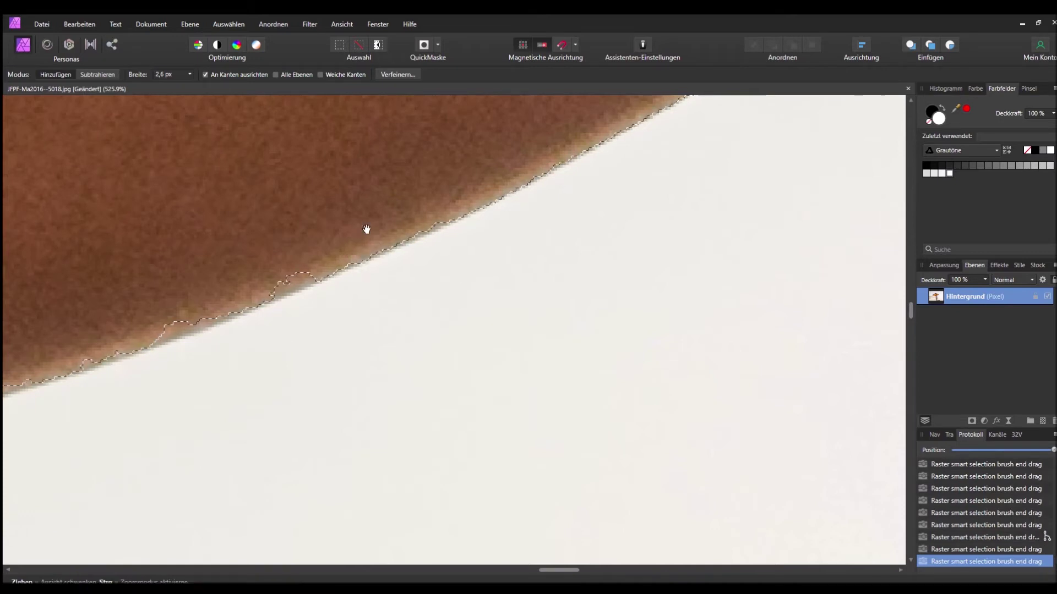
{"action": "left_click_drag", "start_coordinate": [365, 229], "coordinate": [521, 167]}
{"action": "left_click_drag", "start_coordinate": [465, 211], "coordinate": [295, 280]}
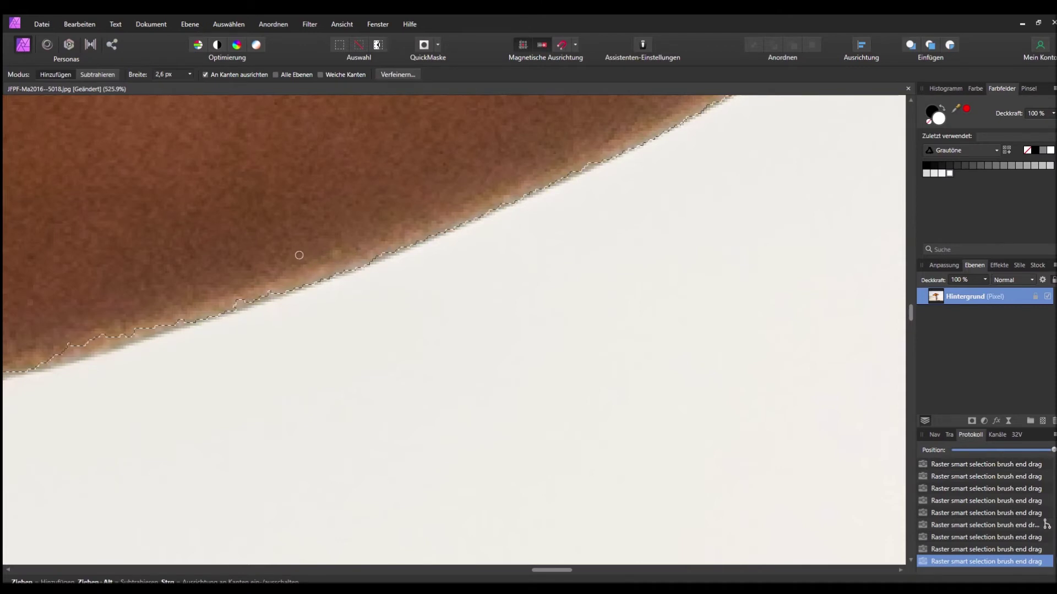
{"action": "mouse_move", "coordinate": [342, 246]}
{"action": "left_mouse_down"}
{"action": "mouse_move", "coordinate": [596, 184]}
{"action": "mouse_move", "coordinate": [558, 240]}
{"action": "mouse_move", "coordinate": [538, 231]}
{"action": "mouse_move", "coordinate": [366, 284]}
{"action": "left_mouse_up"}
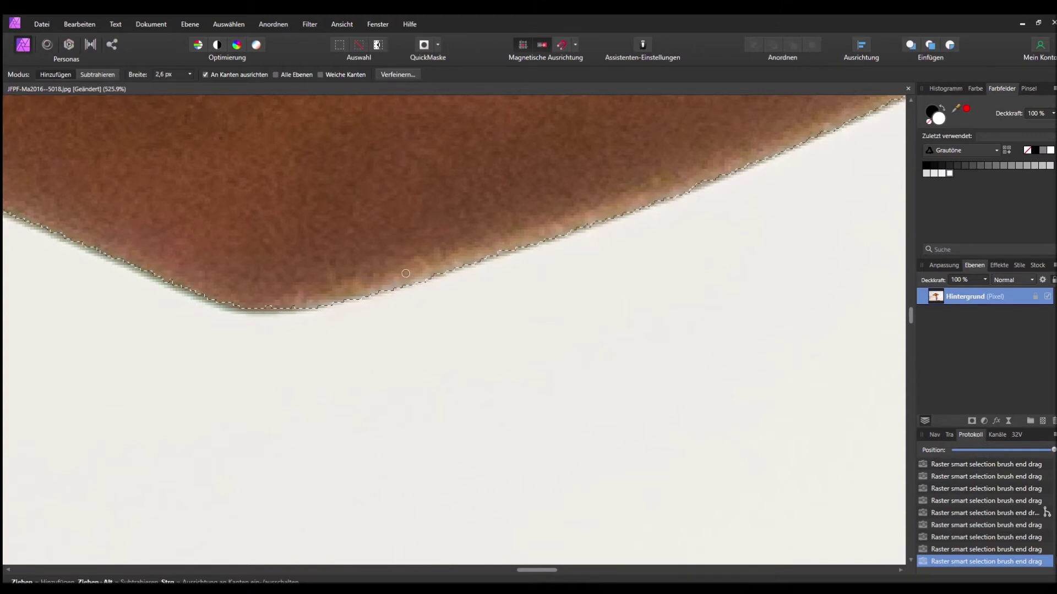
{"action": "left_click_drag", "start_coordinate": [342, 249], "coordinate": [622, 299]}
{"action": "left_click_drag", "start_coordinate": [460, 246], "coordinate": [617, 304]}
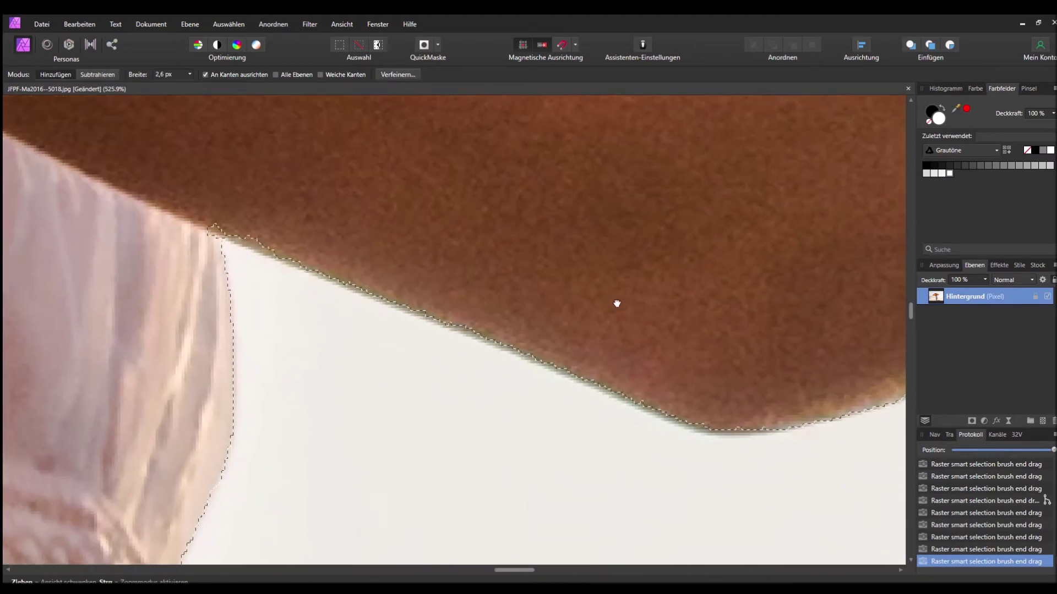
Step: Smooth the selection edge at the arm's corner
{"action": "left_click_drag", "start_coordinate": [434, 240], "coordinate": [459, 270]}
{"action": "left_click_drag", "start_coordinate": [340, 279], "coordinate": [269, 257]}
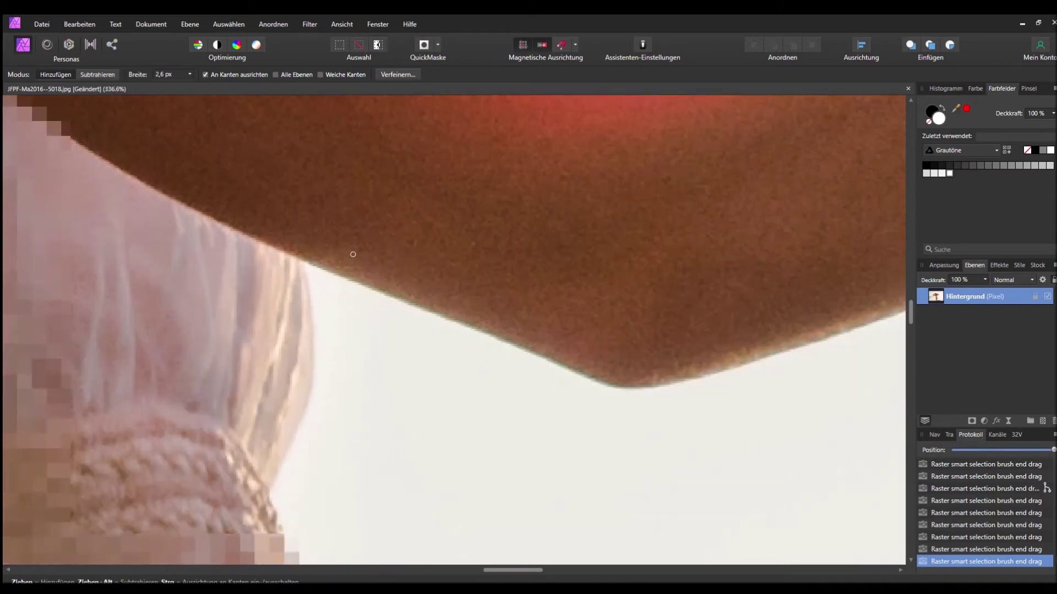
{"action": "scroll", "coordinate": [353, 254], "scroll_direction": "down", "scroll_amount": 2}
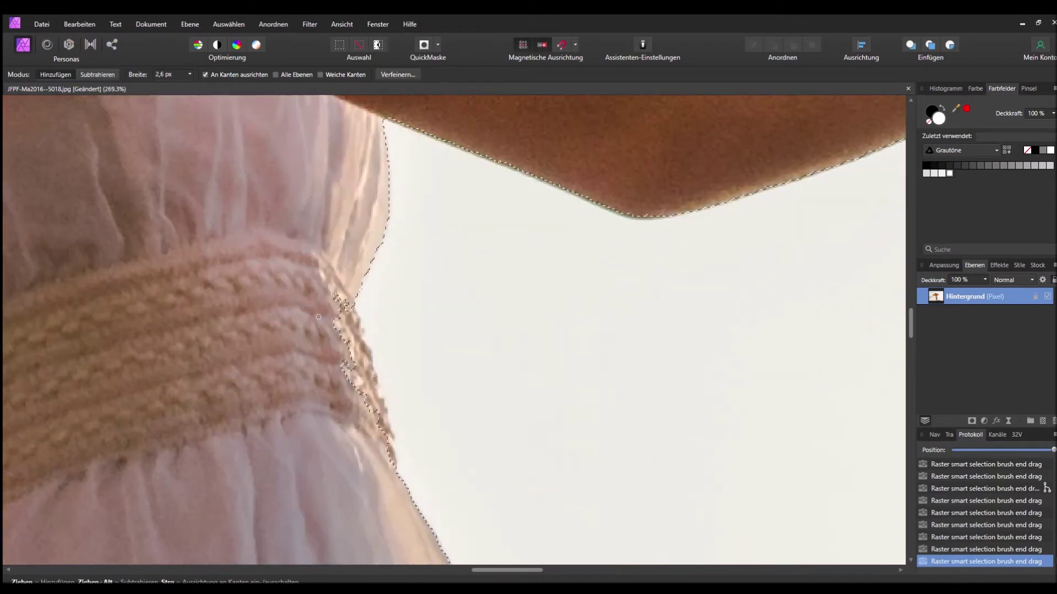
Step: Smooth the selection along the knitted belt's outer edge, removing bulges and the notch
{"action": "left_click_drag", "start_coordinate": [350, 324], "coordinate": [375, 432]}
{"action": "scroll", "coordinate": [375, 432], "scroll_direction": "up", "scroll_amount": 5}
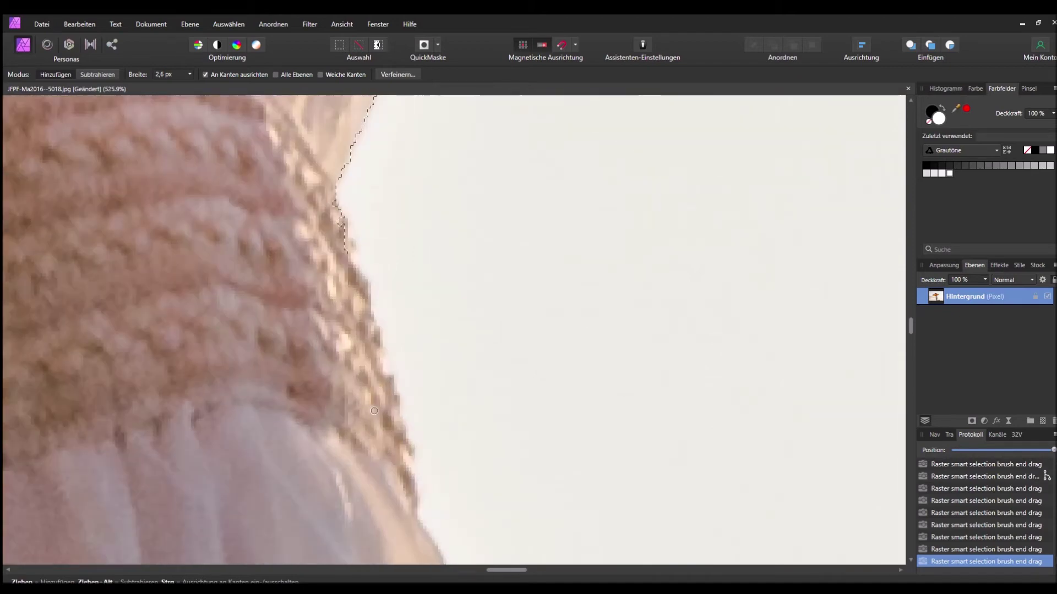
{"action": "mouse_move", "coordinate": [334, 179]}
{"action": "left_mouse_down"}
{"action": "mouse_move", "coordinate": [301, 139]}
{"action": "mouse_move", "coordinate": [342, 384]}
{"action": "left_mouse_up"}
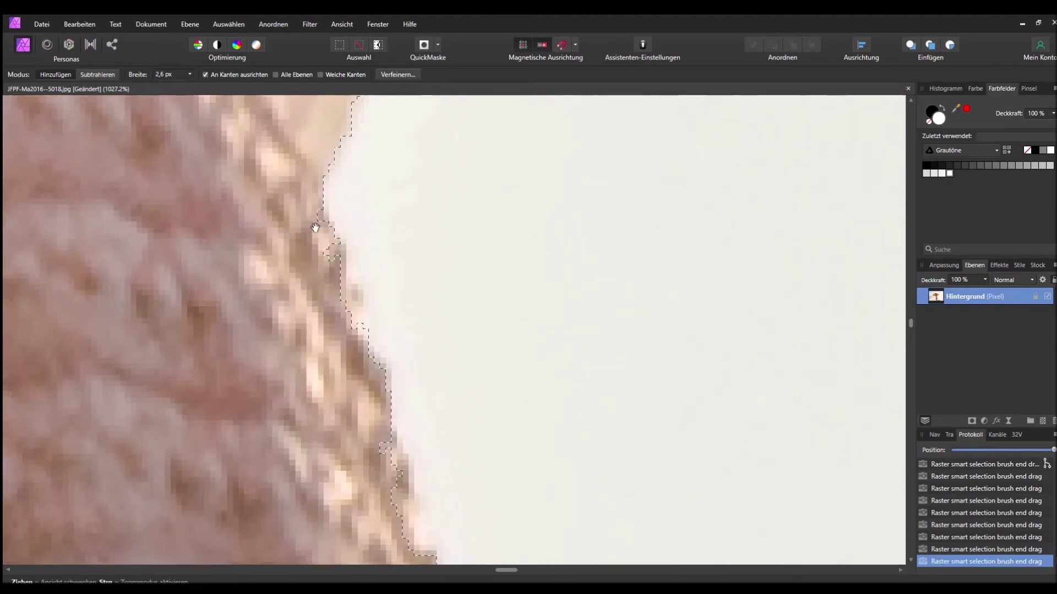
{"action": "left_click_drag", "start_coordinate": [328, 239], "coordinate": [361, 325]}
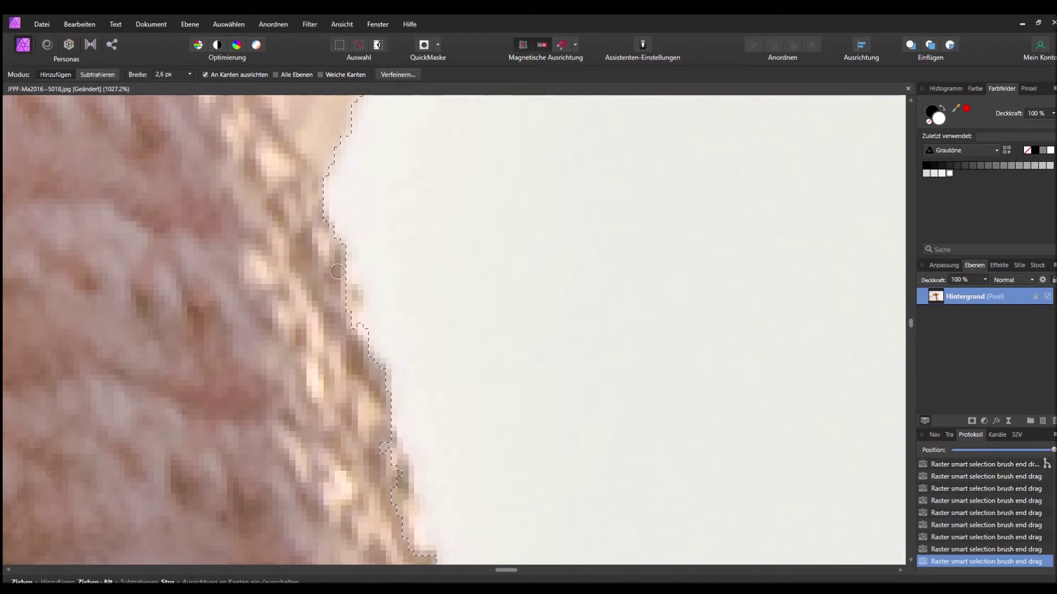
{"action": "mouse_move", "coordinate": [388, 459]}
{"action": "left_mouse_down"}
{"action": "mouse_move", "coordinate": [410, 498]}
{"action": "mouse_move", "coordinate": [306, 237]}
{"action": "left_mouse_up"}
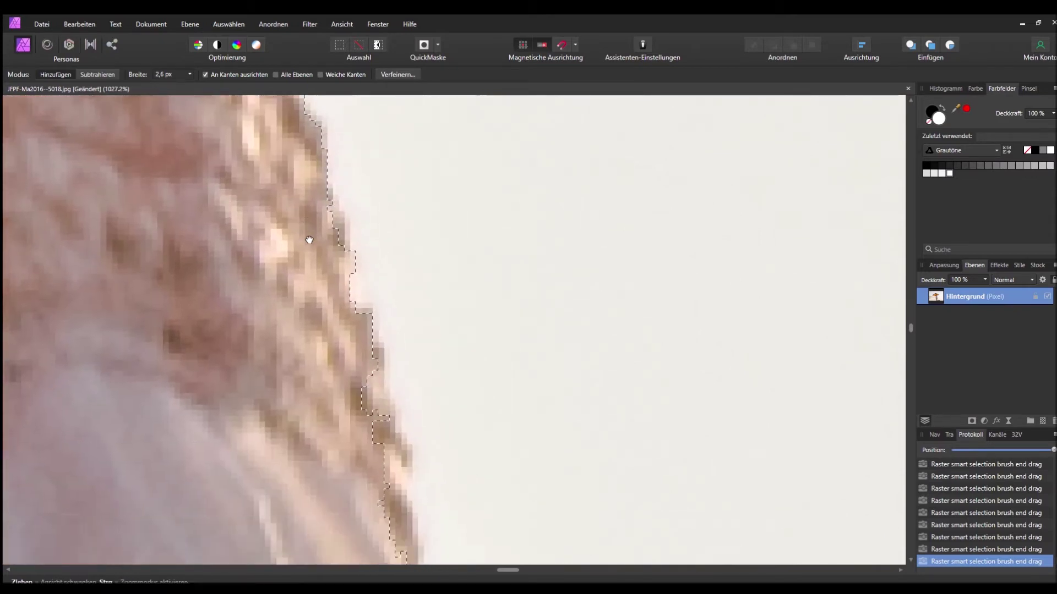
{"action": "left_click_drag", "start_coordinate": [365, 344], "coordinate": [400, 527]}
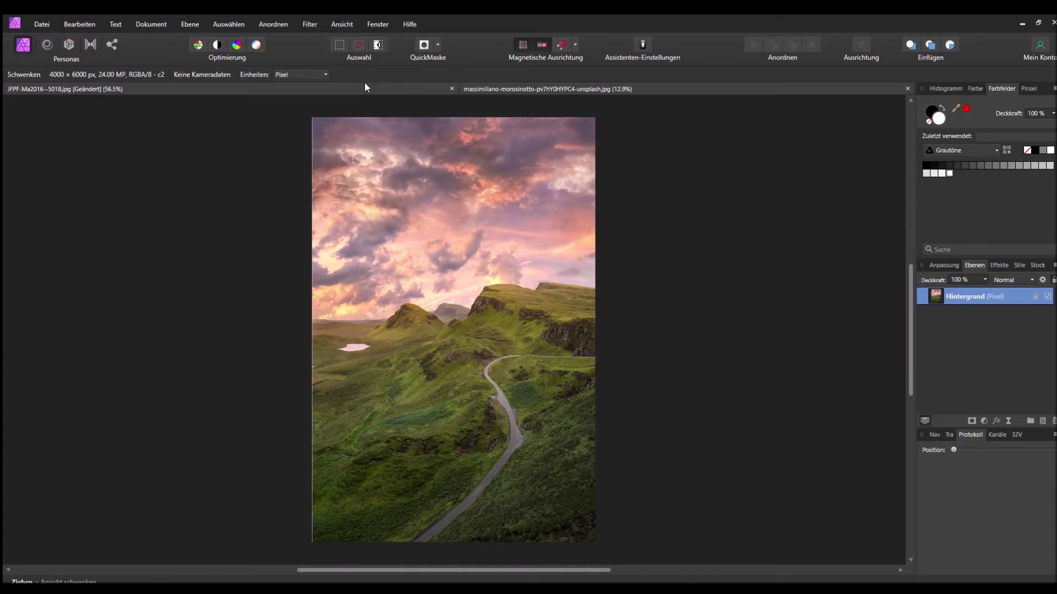
Step: Return to the woman photo, fit the whole image in view, and open Refine
{"action": "left_click", "coordinate": [364, 87]}
{"action": "scroll", "coordinate": [589, 208], "scroll_direction": "down", "scroll_amount": 2}
{"action": "scroll", "coordinate": [593, 212], "scroll_direction": "down", "scroll_amount": 3}
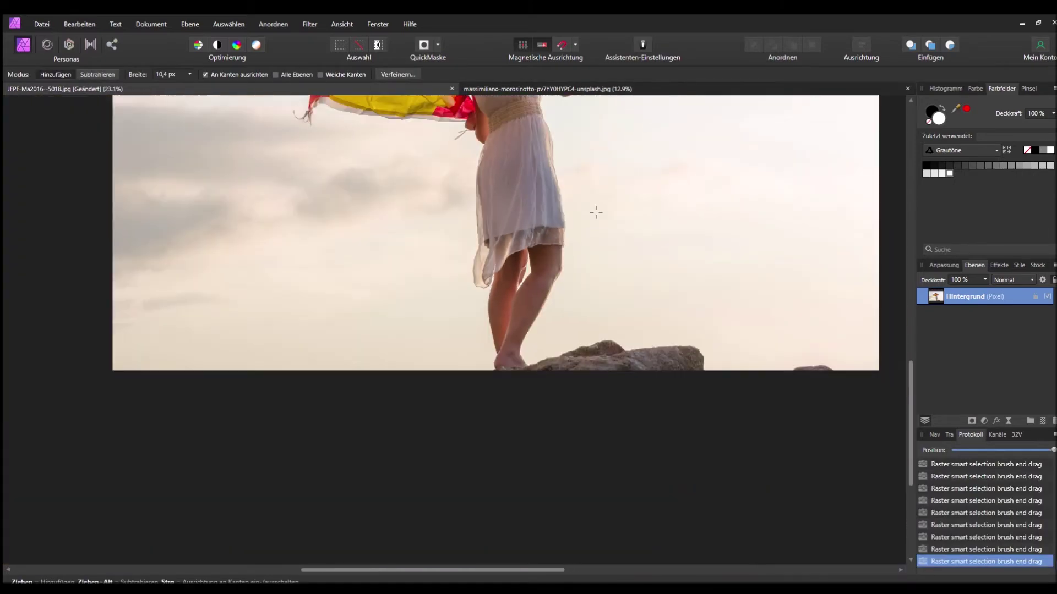
{"action": "scroll", "coordinate": [594, 210], "scroll_direction": "down", "scroll_amount": 2}
{"action": "scroll", "coordinate": [595, 204], "scroll_direction": "down", "scroll_amount": 1}
{"action": "left_click_drag", "start_coordinate": [600, 175], "coordinate": [560, 267]}
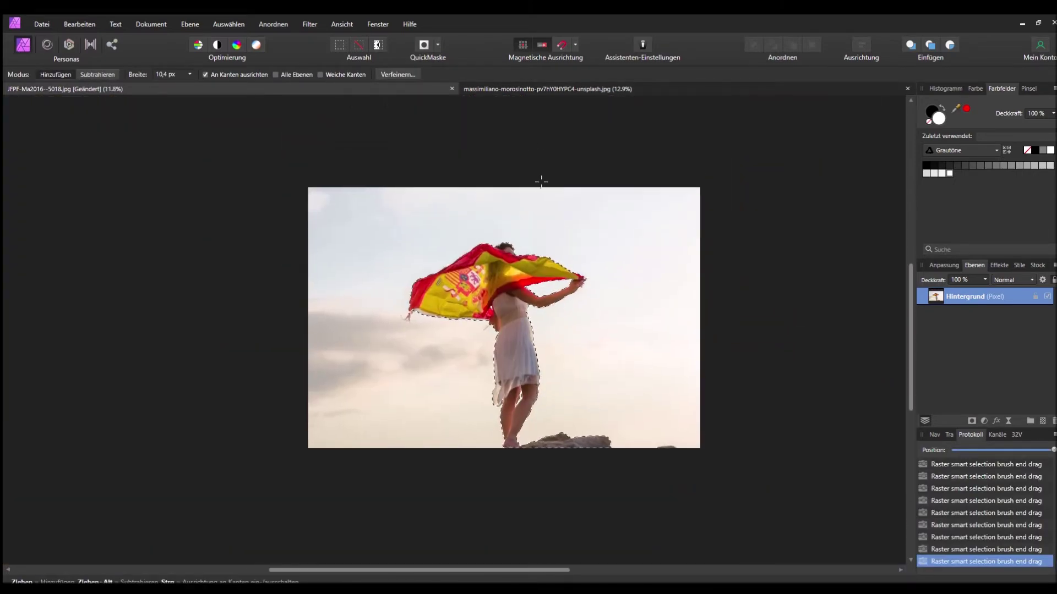
{"action": "left_click", "coordinate": [389, 74]}
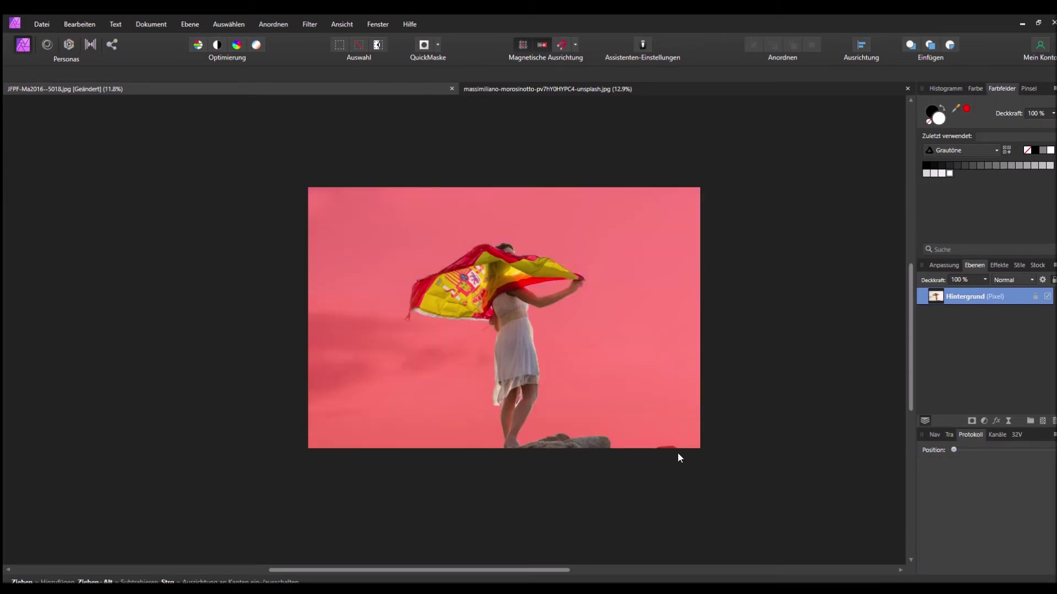
Step: Paint Refine strokes along the right side, top and left of the hair down to the forehead
{"action": "scroll", "coordinate": [487, 347], "scroll_direction": "up", "scroll_amount": 1}
{"action": "scroll", "coordinate": [487, 347], "scroll_direction": "up", "scroll_amount": 3}
{"action": "scroll", "coordinate": [490, 332], "scroll_direction": "up", "scroll_amount": 2}
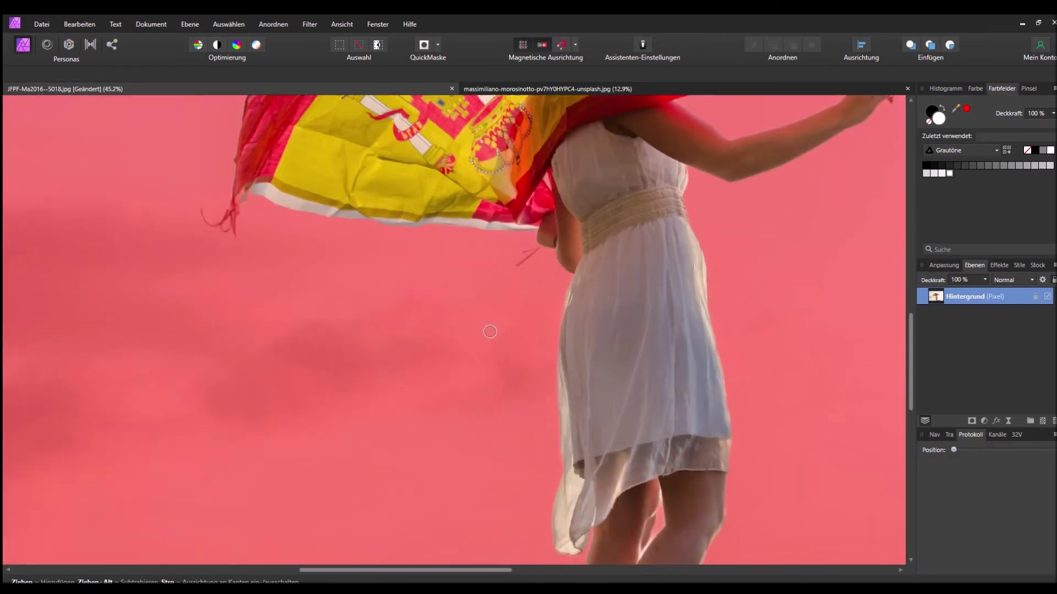
{"action": "scroll", "coordinate": [490, 331], "scroll_direction": "down", "scroll_amount": 2}
{"action": "mouse_move", "coordinate": [540, 348]}
{"action": "left_mouse_down"}
{"action": "mouse_move", "coordinate": [420, 275]}
{"action": "mouse_move", "coordinate": [372, 453]}
{"action": "mouse_move", "coordinate": [403, 315]}
{"action": "mouse_move", "coordinate": [391, 486]}
{"action": "left_mouse_up"}
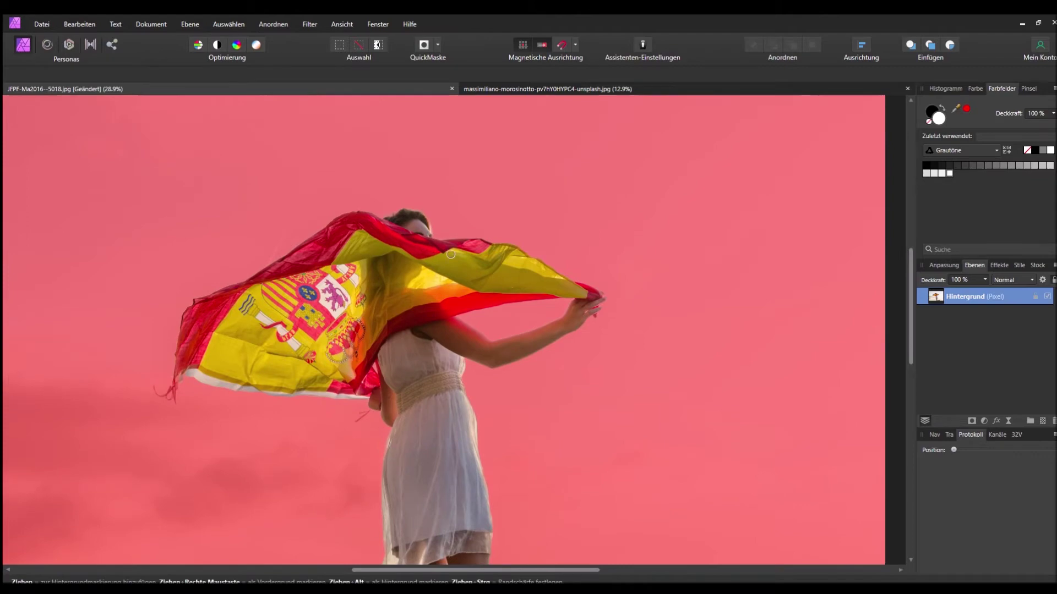
{"action": "scroll", "coordinate": [450, 254], "scroll_direction": "up", "scroll_amount": 2}
{"action": "scroll", "coordinate": [534, 295], "scroll_direction": "up", "scroll_amount": 3}
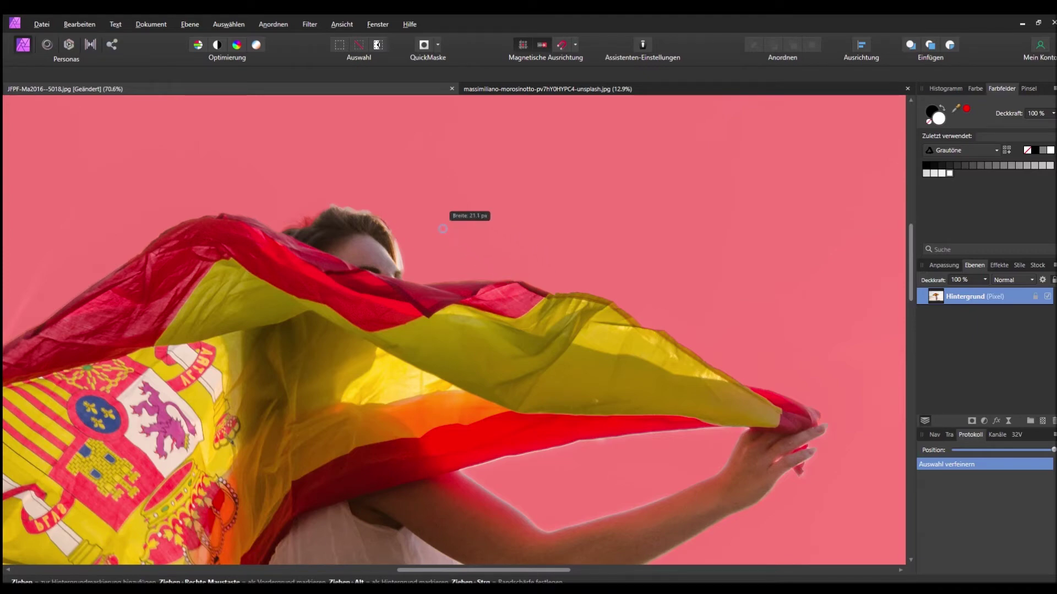
{"action": "scroll", "coordinate": [403, 247], "scroll_direction": "up", "scroll_amount": 3}
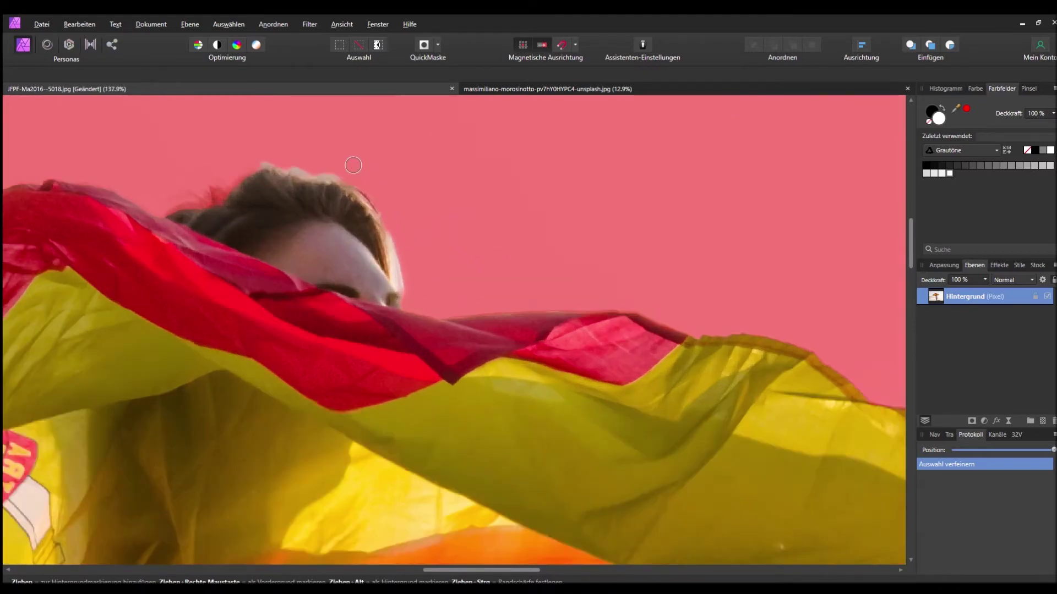
{"action": "left_click_drag", "start_coordinate": [355, 174], "coordinate": [399, 263]}
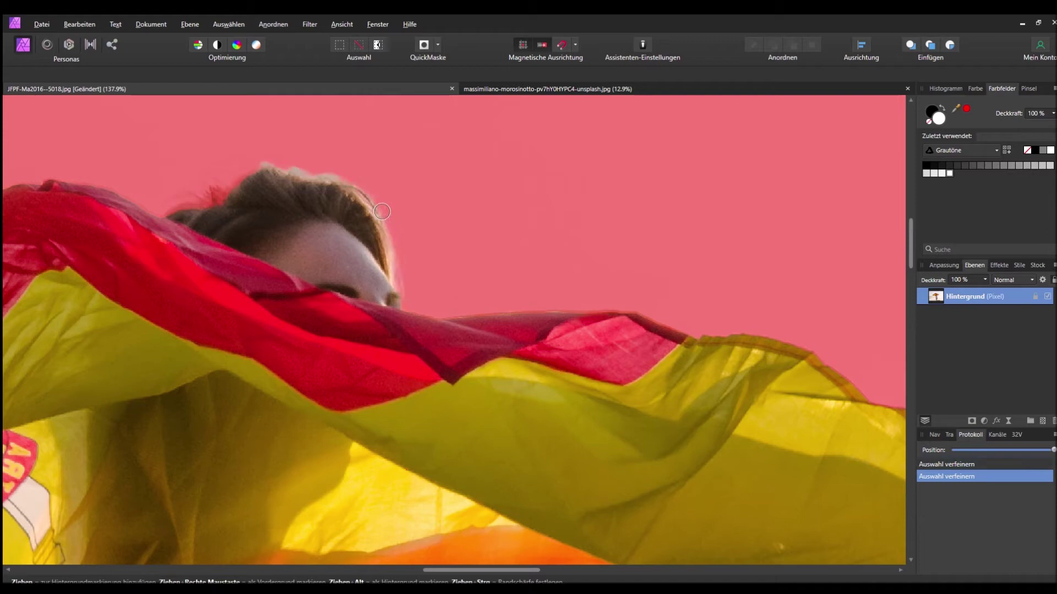
{"action": "left_click_drag", "start_coordinate": [360, 189], "coordinate": [236, 185]}
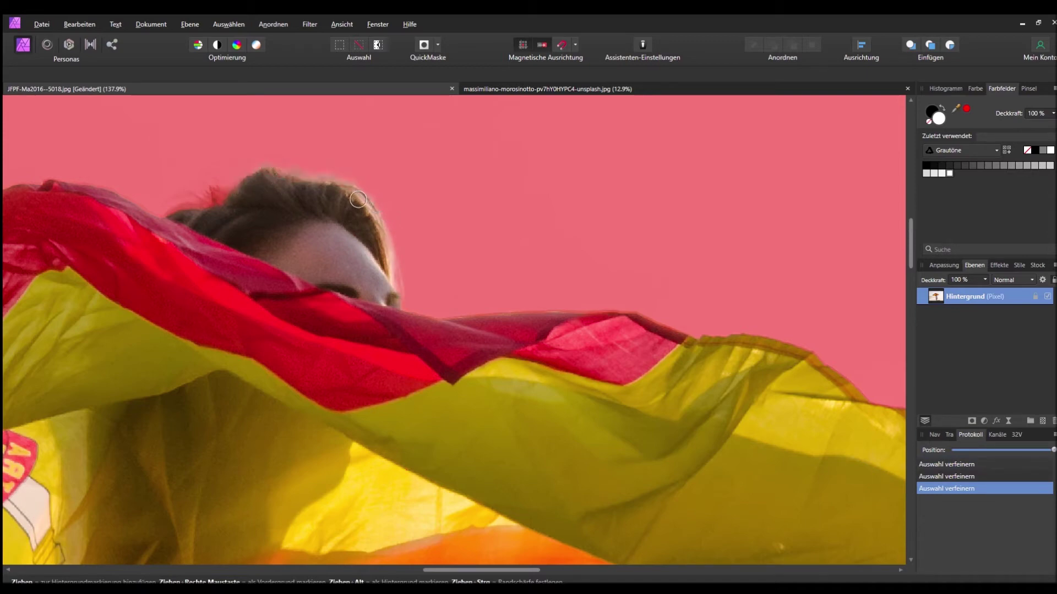
{"action": "left_click_drag", "start_coordinate": [305, 178], "coordinate": [180, 213]}
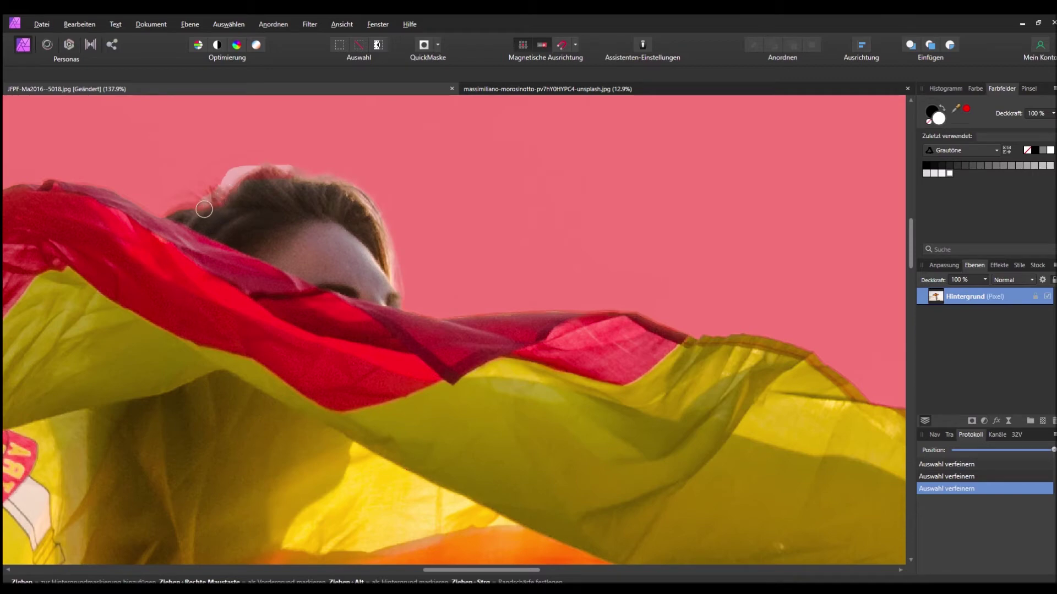
{"action": "left_click_drag", "start_coordinate": [180, 212], "coordinate": [242, 188]}
{"action": "left_click_drag", "start_coordinate": [367, 192], "coordinate": [410, 284]}
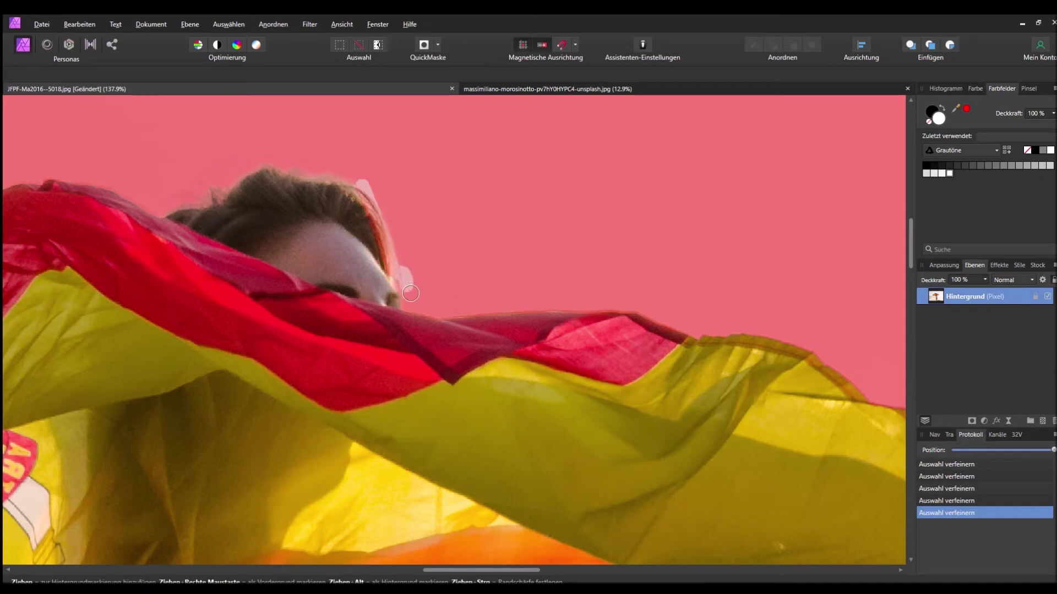
{"action": "left_click_drag", "start_coordinate": [384, 209], "coordinate": [378, 198]}
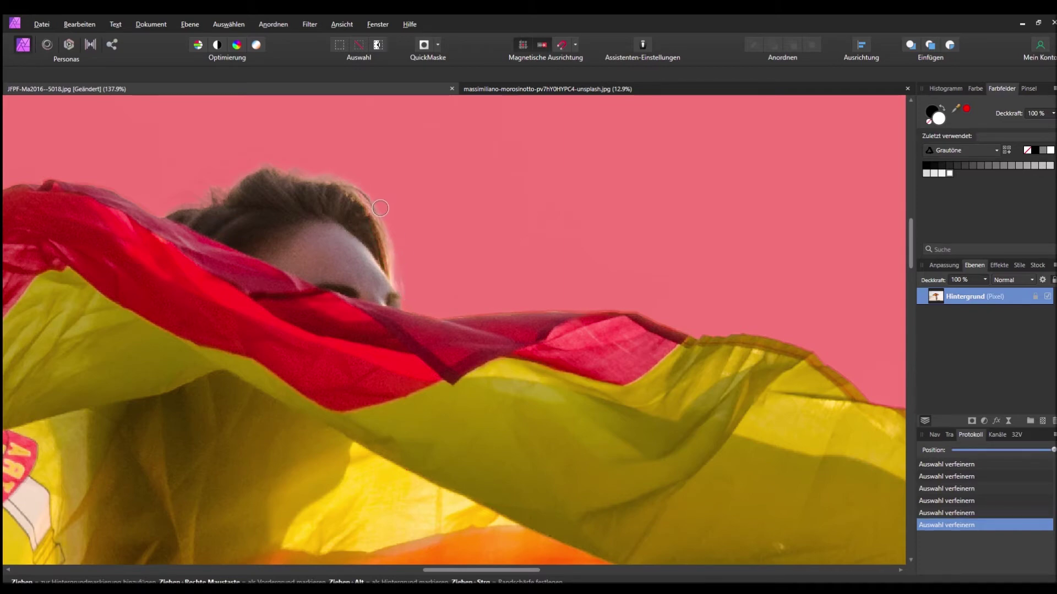
Step: Review the whole figure and apply the refined selection as a new masked layer
{"action": "scroll", "coordinate": [380, 207], "scroll_direction": "up", "scroll_amount": 3}
{"action": "scroll", "coordinate": [385, 214], "scroll_direction": "down", "scroll_amount": 2}
{"action": "scroll", "coordinate": [385, 214], "scroll_direction": "down", "scroll_amount": 2}
{"action": "scroll", "coordinate": [385, 214], "scroll_direction": "down", "scroll_amount": 3}
{"action": "scroll", "coordinate": [387, 214], "scroll_direction": "down", "scroll_amount": 2}
{"action": "scroll", "coordinate": [389, 214], "scroll_direction": "down", "scroll_amount": 1}
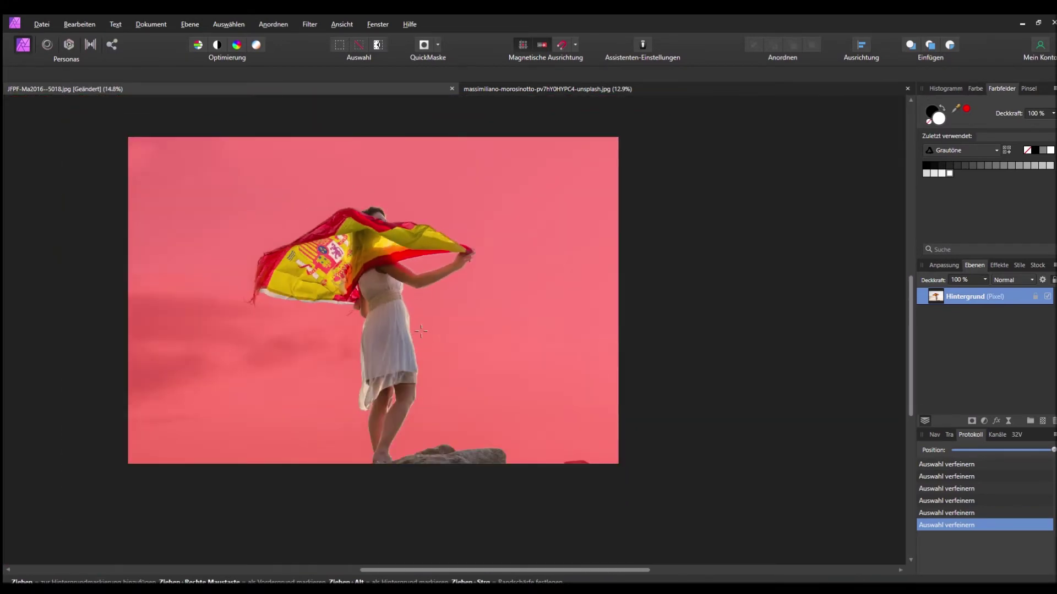
{"action": "left_click_drag", "start_coordinate": [432, 318], "coordinate": [390, 219]}
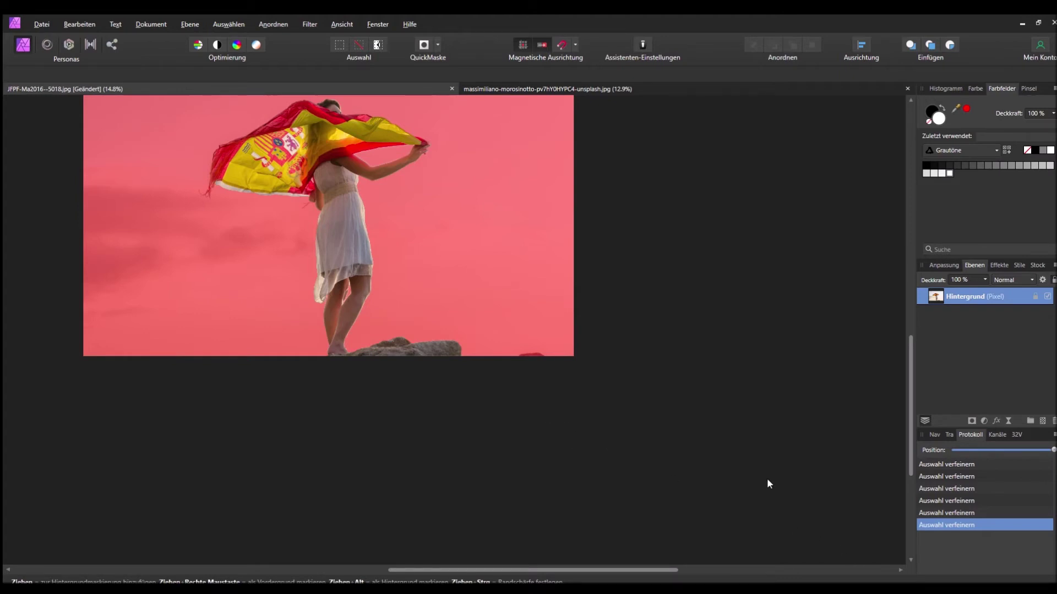
{"action": "key", "text": "Return"}
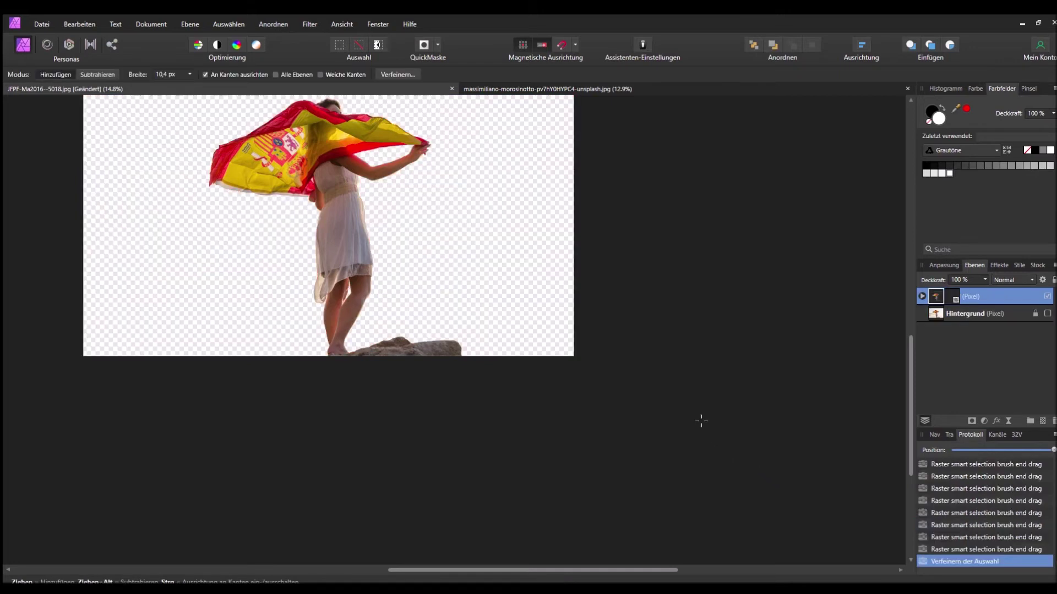
Step: Paste the landscape photo into the flag document as a new layer
{"action": "scroll", "coordinate": [656, 373], "scroll_direction": "up", "scroll_amount": 4}
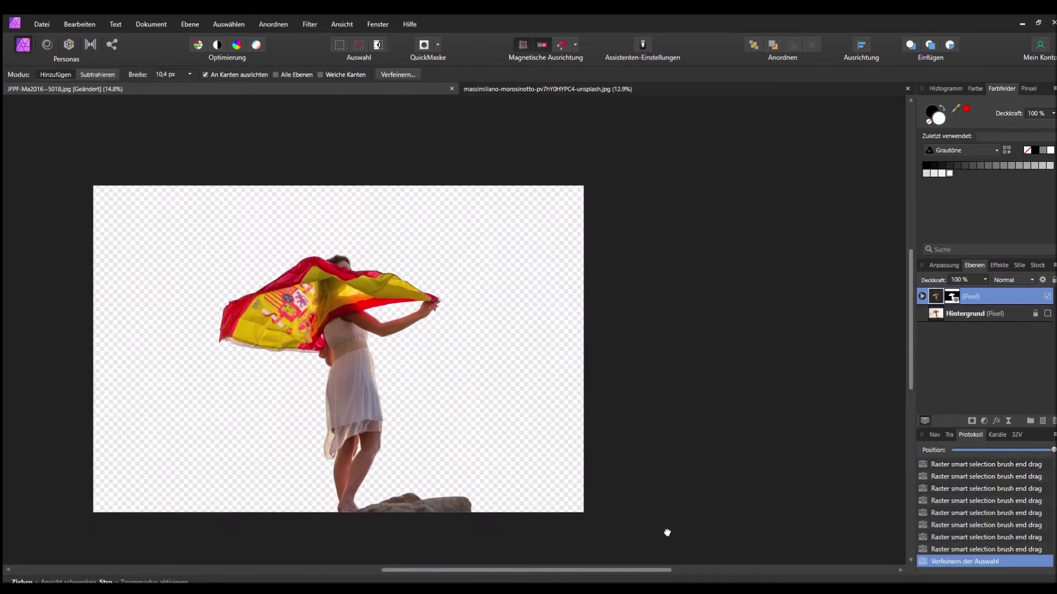
{"action": "left_click", "coordinate": [670, 83]}
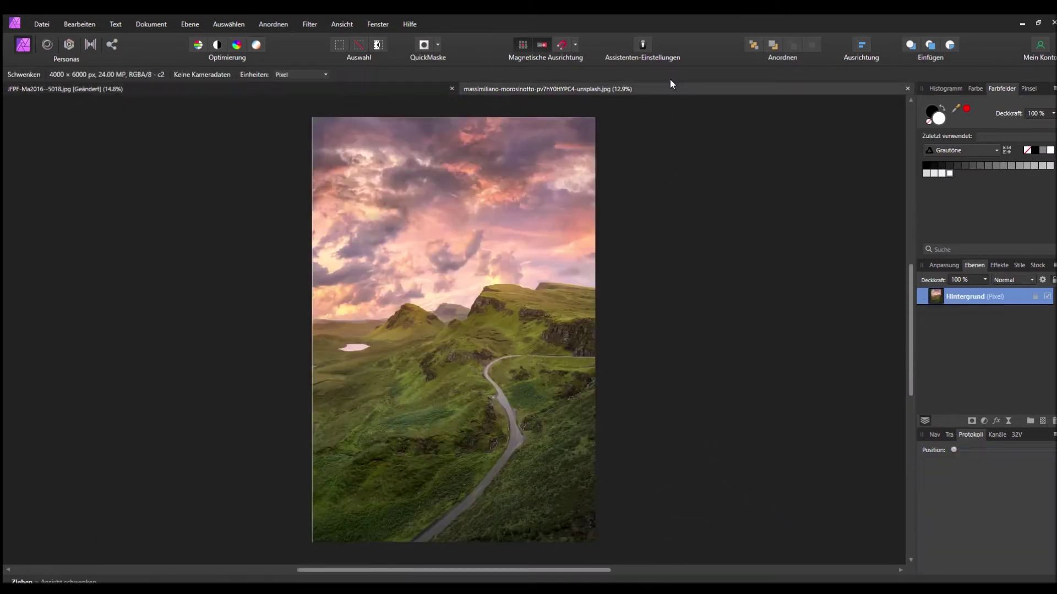
{"action": "scroll", "coordinate": [185, 127], "scroll_direction": "down", "scroll_amount": 1}
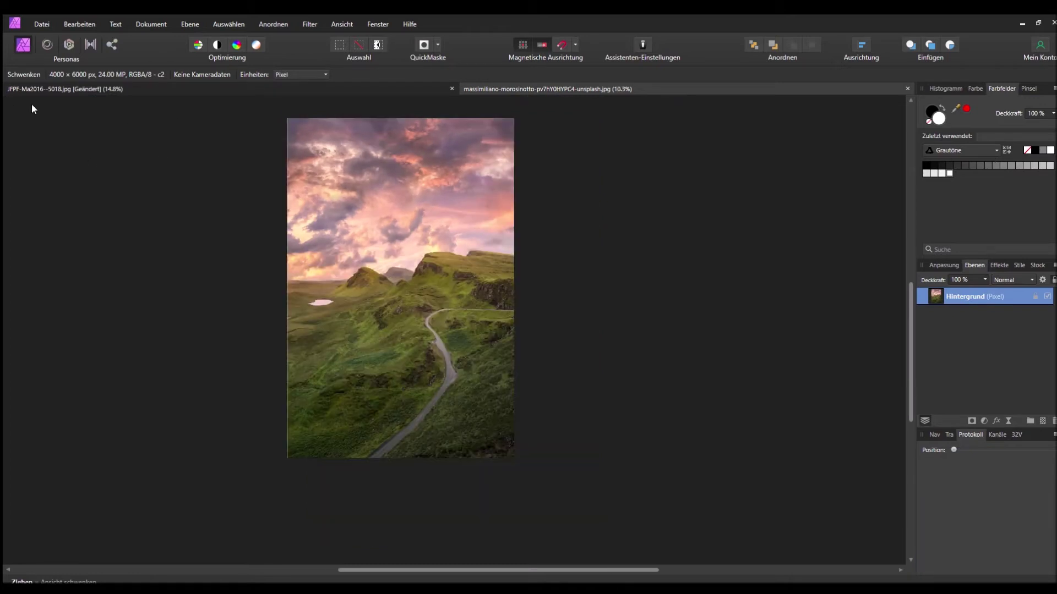
{"action": "key", "text": "v"}
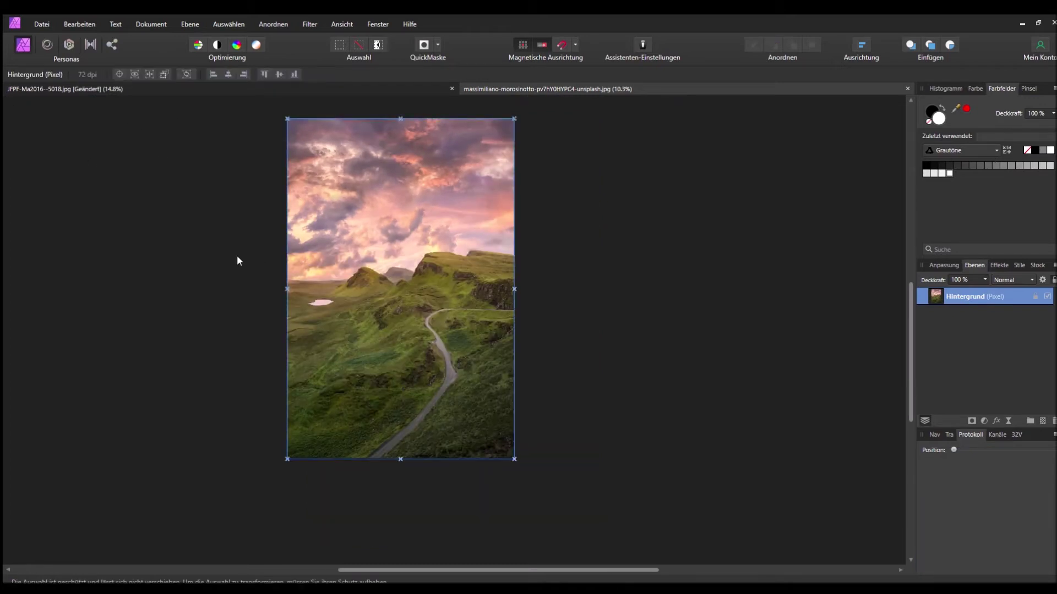
{"action": "left_click", "coordinate": [398, 87]}
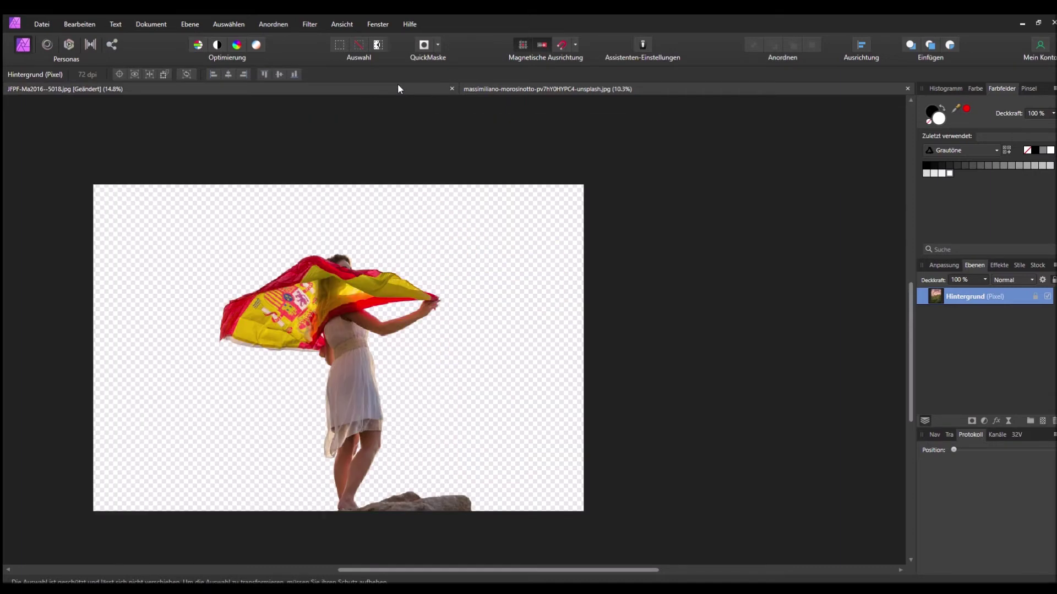
{"action": "key", "text": "w"}
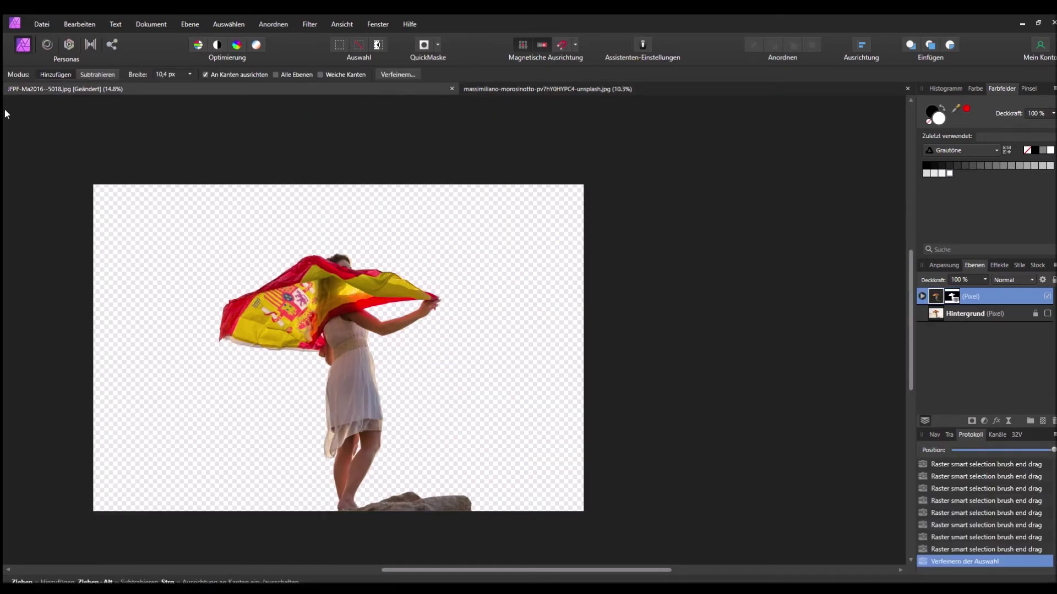
{"action": "key", "text": "v"}
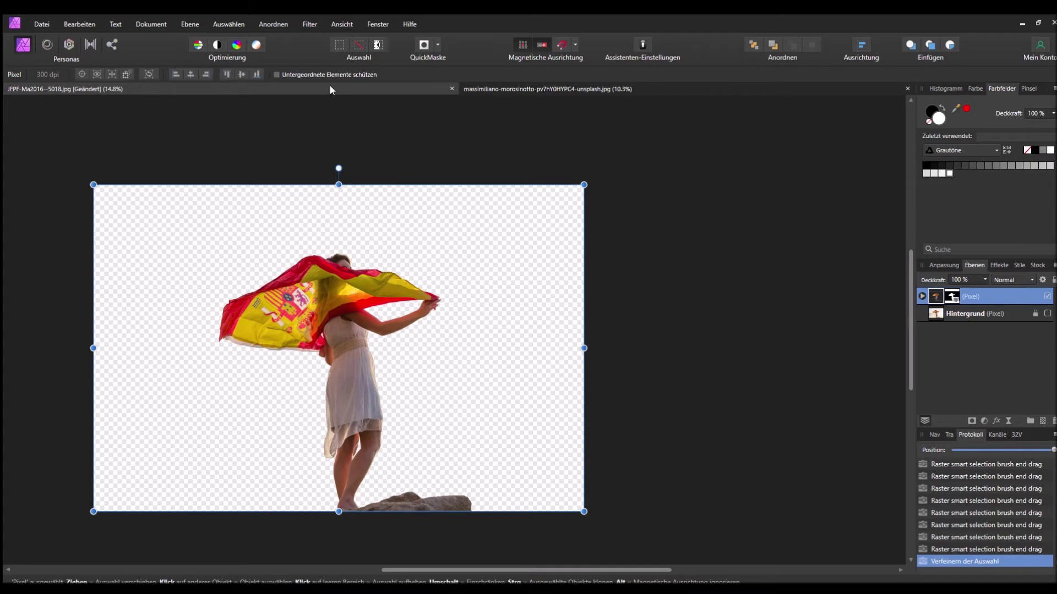
{"action": "key", "text": "ctrl+v"}
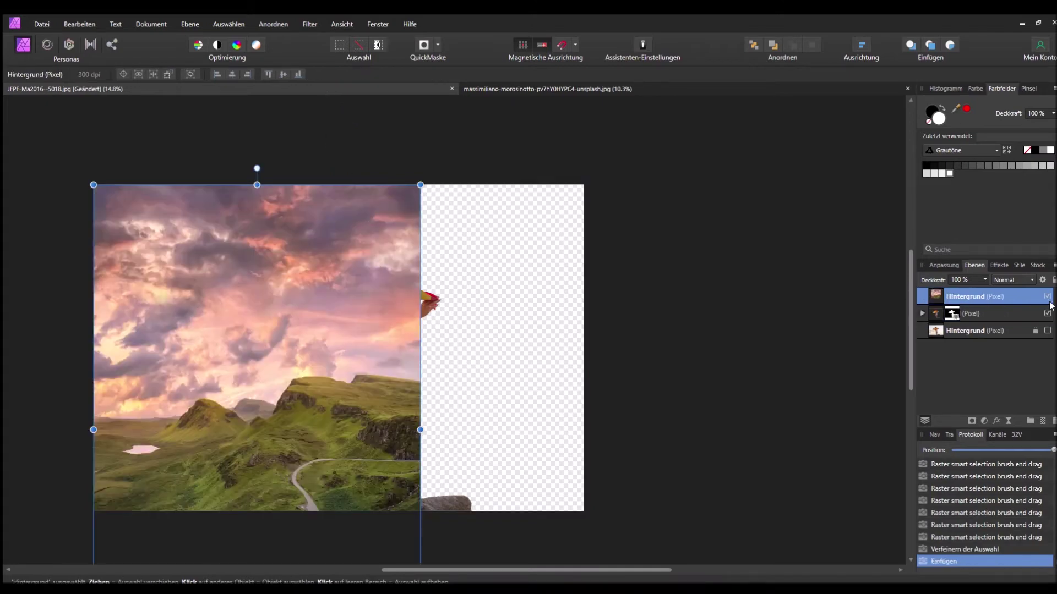
Step: Move the landscape layer beneath the cut-out woman layer in the stack
{"action": "left_click_drag", "start_coordinate": [1015, 296], "coordinate": [1003, 331]}
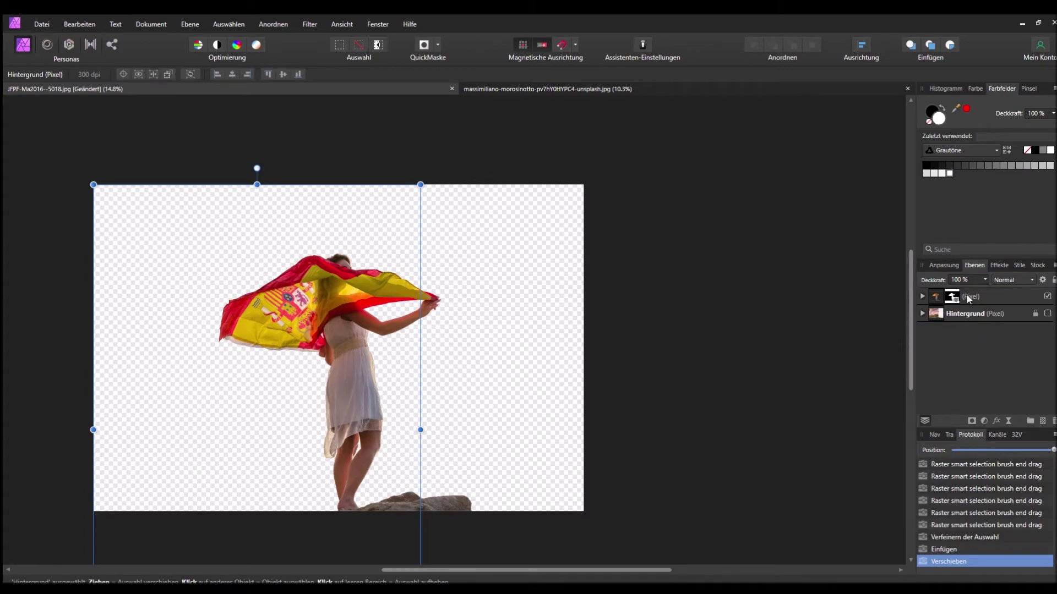
{"action": "left_click", "coordinate": [949, 549]}
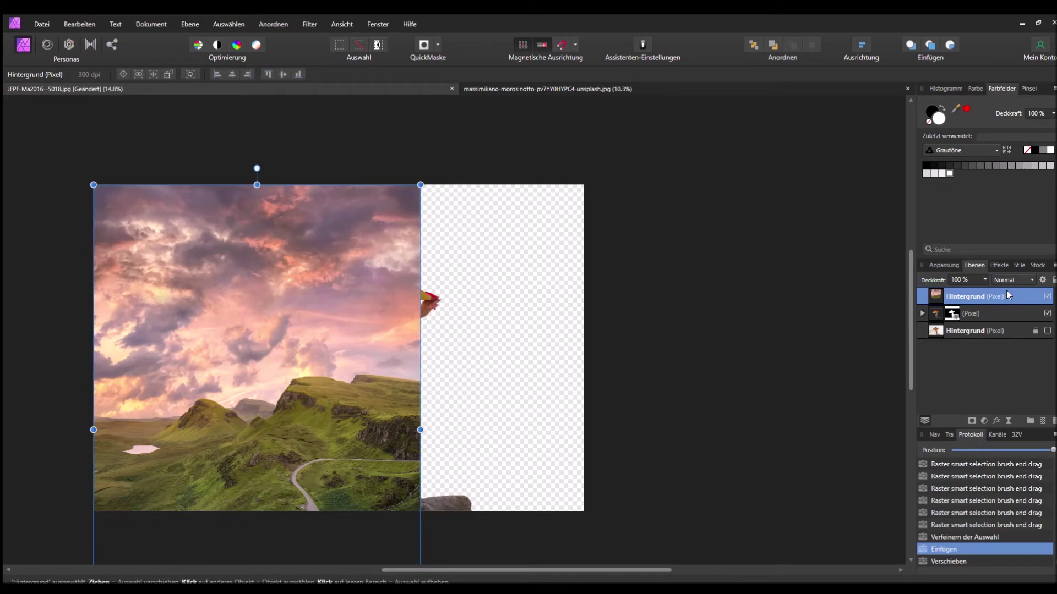
{"action": "left_click_drag", "start_coordinate": [995, 309], "coordinate": [994, 280]}
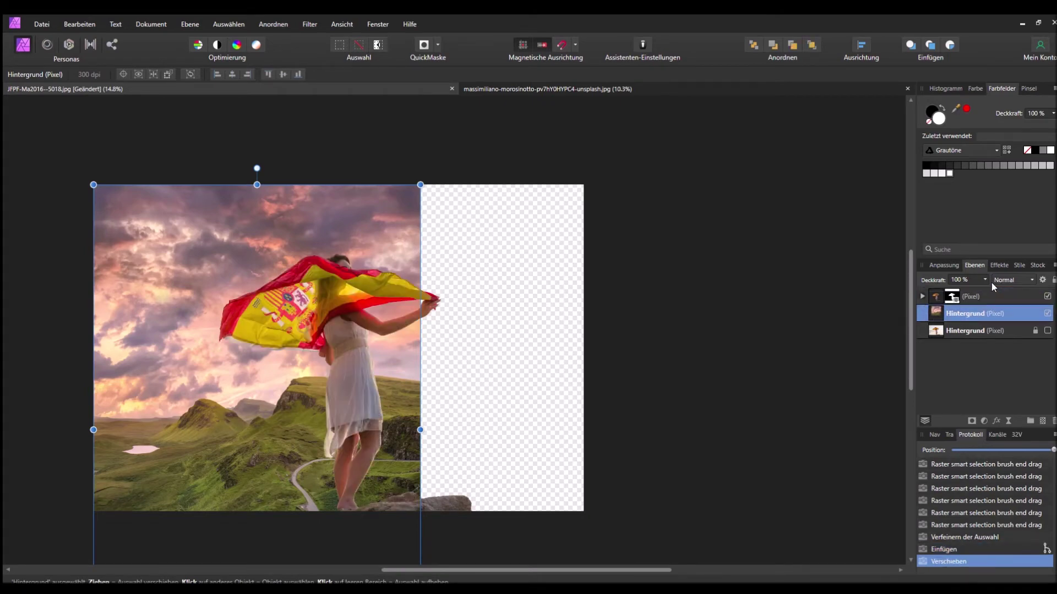
{"action": "left_click", "coordinate": [364, 244]}
{"action": "left_click_drag", "start_coordinate": [365, 244], "coordinate": [399, 246]}
{"action": "left_click", "coordinate": [978, 545]}
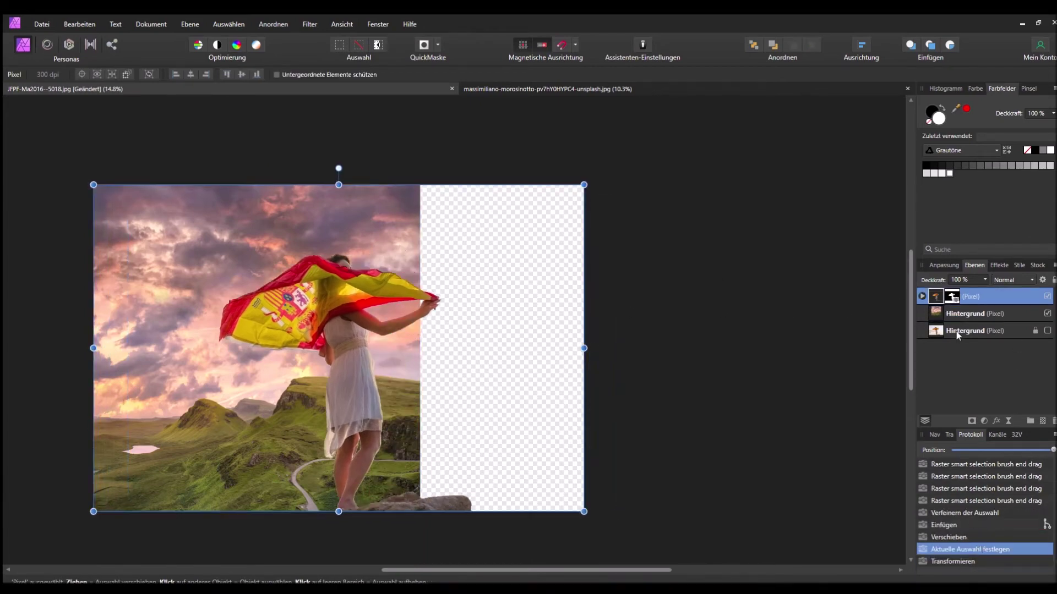
Step: Position the landscape behind the woman and select the woman layer for copying
{"action": "left_click", "coordinate": [959, 314]}
{"action": "mouse_move", "coordinate": [199, 420]}
{"action": "left_mouse_down"}
{"action": "mouse_move", "coordinate": [309, 322]}
{"action": "mouse_move", "coordinate": [330, 261]}
{"action": "left_mouse_up"}
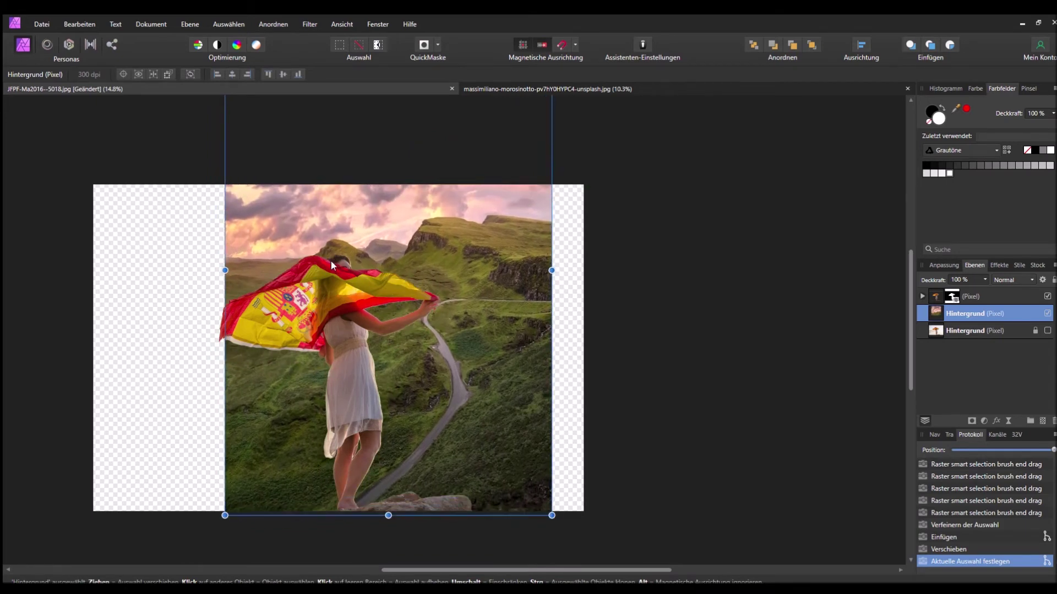
{"action": "left_click_drag", "start_coordinate": [331, 261], "coordinate": [329, 261]}
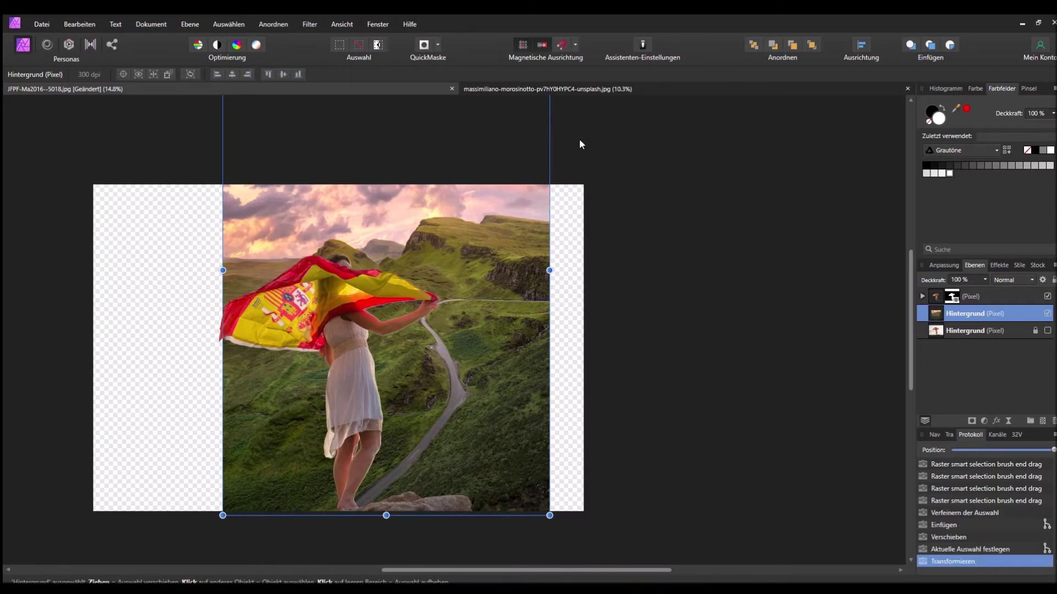
{"action": "left_click", "coordinate": [339, 284]}
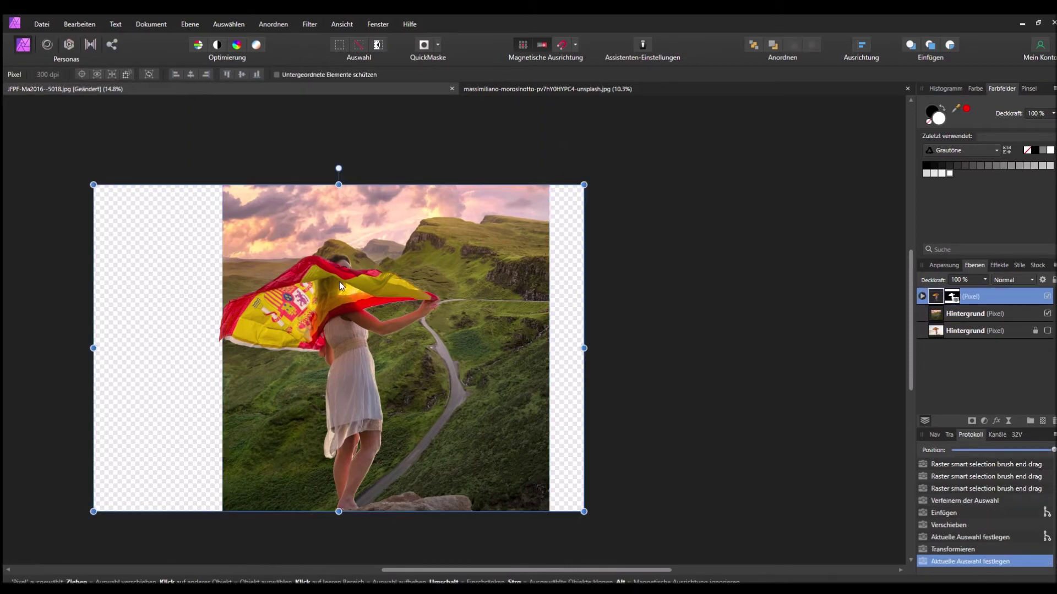
{"action": "left_click", "coordinate": [580, 87]}
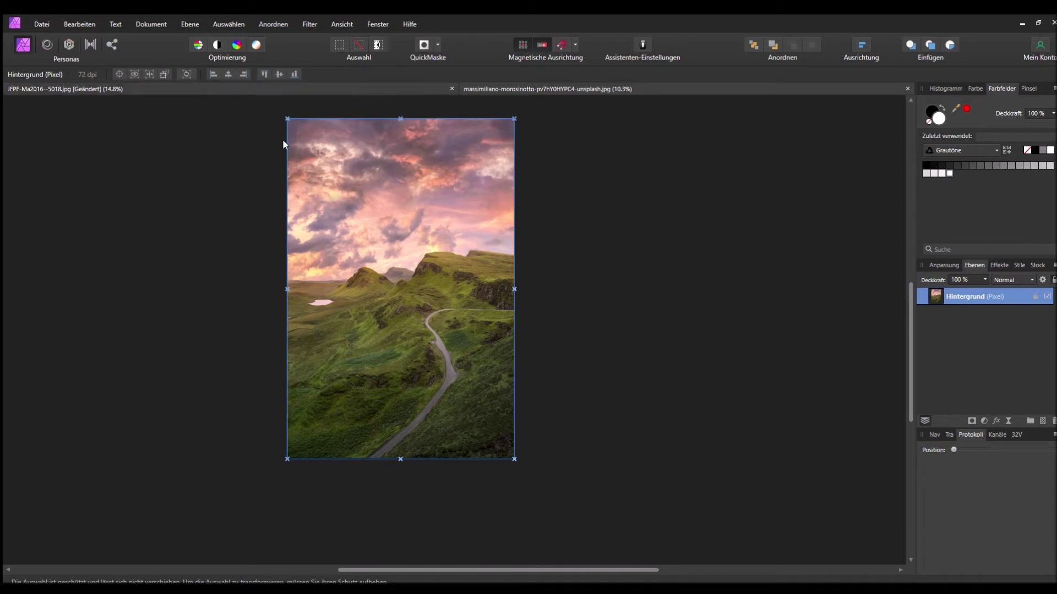
Step: Paste the cut-out woman into the landscape and place her on the bottom-centre rock
{"action": "key", "text": "ctrl+v"}
{"action": "mouse_move", "coordinate": [461, 200]}
{"action": "left_mouse_down"}
{"action": "mouse_move", "coordinate": [380, 313]}
{"action": "mouse_move", "coordinate": [329, 318]}
{"action": "mouse_move", "coordinate": [369, 318]}
{"action": "left_mouse_up"}
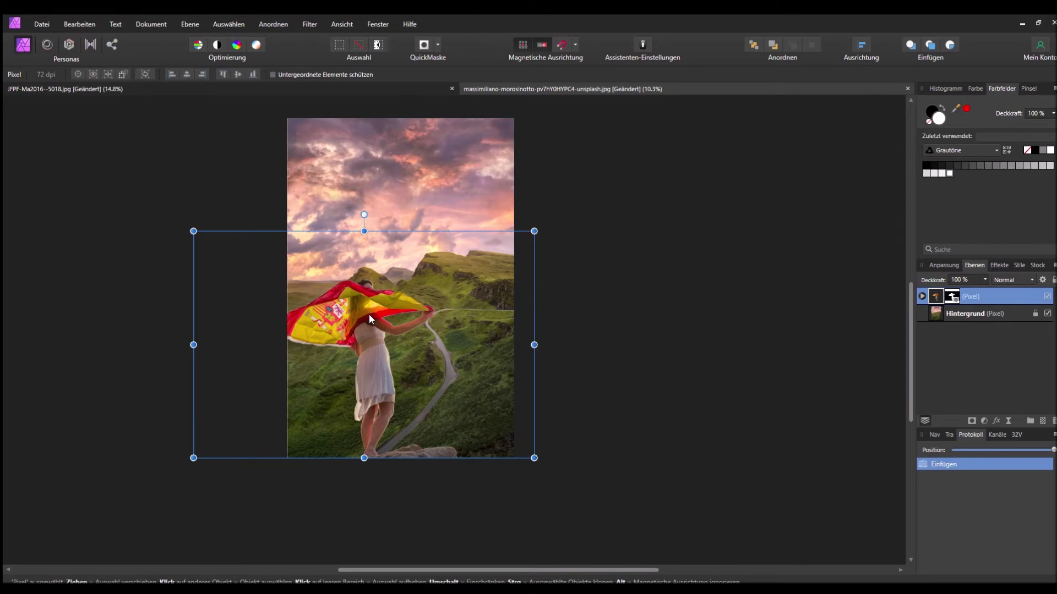
{"action": "scroll", "coordinate": [402, 330], "scroll_direction": "up", "scroll_amount": 4}
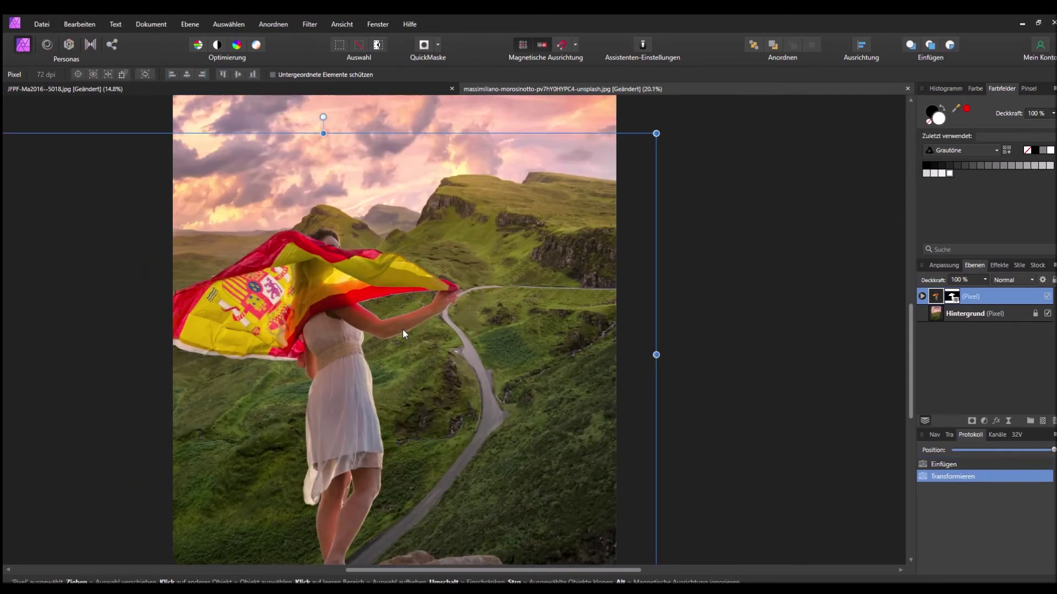
{"action": "scroll", "coordinate": [402, 329], "scroll_direction": "down", "scroll_amount": 1}
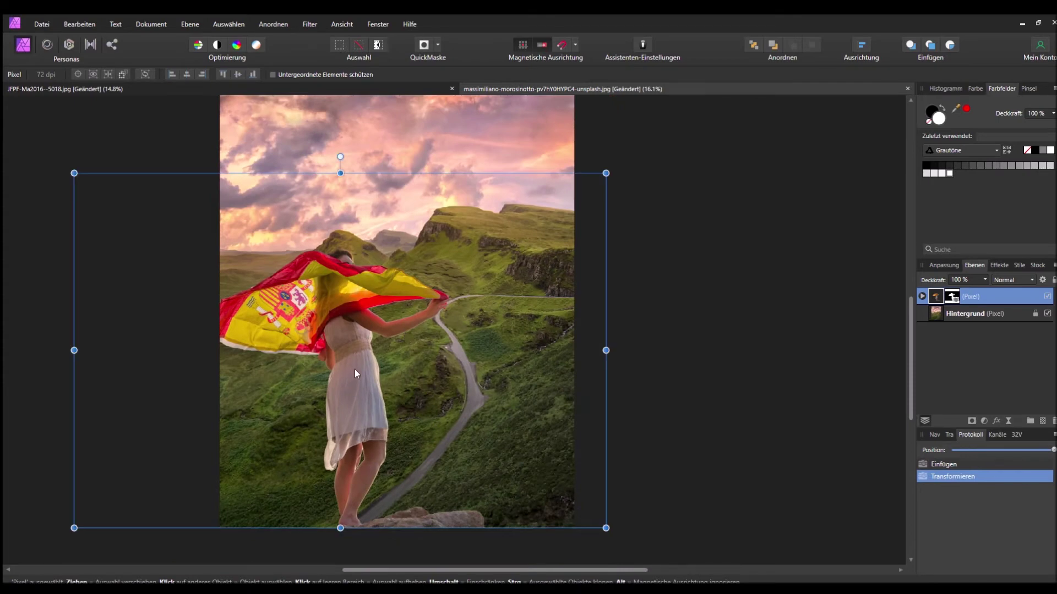
{"action": "left_click_drag", "start_coordinate": [351, 370], "coordinate": [367, 372]}
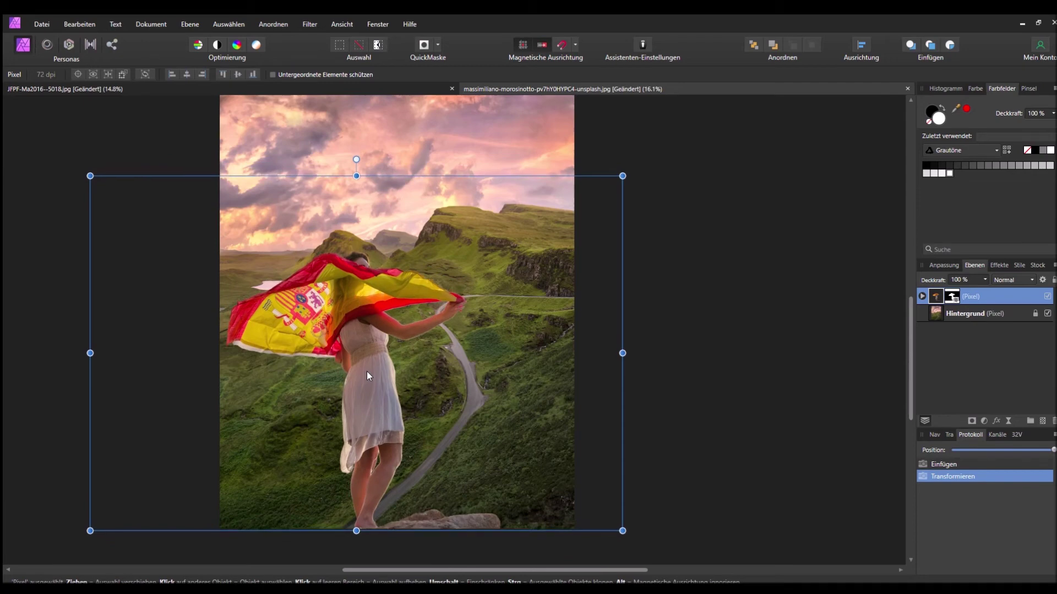
{"action": "scroll", "coordinate": [589, 366], "scroll_direction": "down", "scroll_amount": 1}
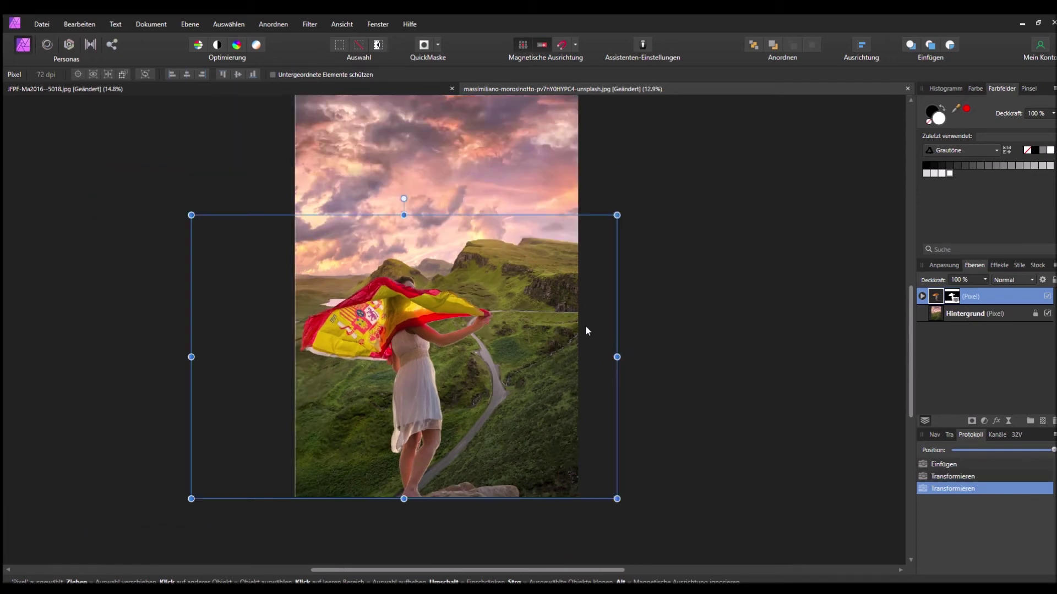
{"action": "left_click", "coordinate": [504, 175]}
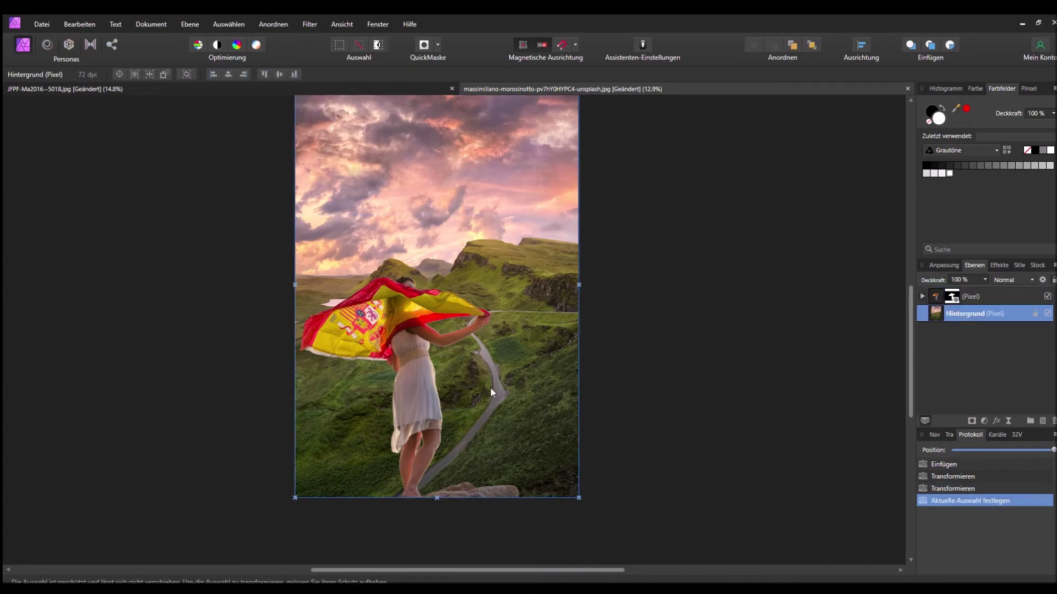
Step: Inspect the woman's edges against the valley and select her layer mask
{"action": "scroll", "coordinate": [490, 388], "scroll_direction": "up", "scroll_amount": 1}
{"action": "scroll", "coordinate": [490, 388], "scroll_direction": "up", "scroll_amount": 1}
{"action": "scroll", "coordinate": [490, 384], "scroll_direction": "up", "scroll_amount": 1}
{"action": "scroll", "coordinate": [490, 383], "scroll_direction": "up", "scroll_amount": 1}
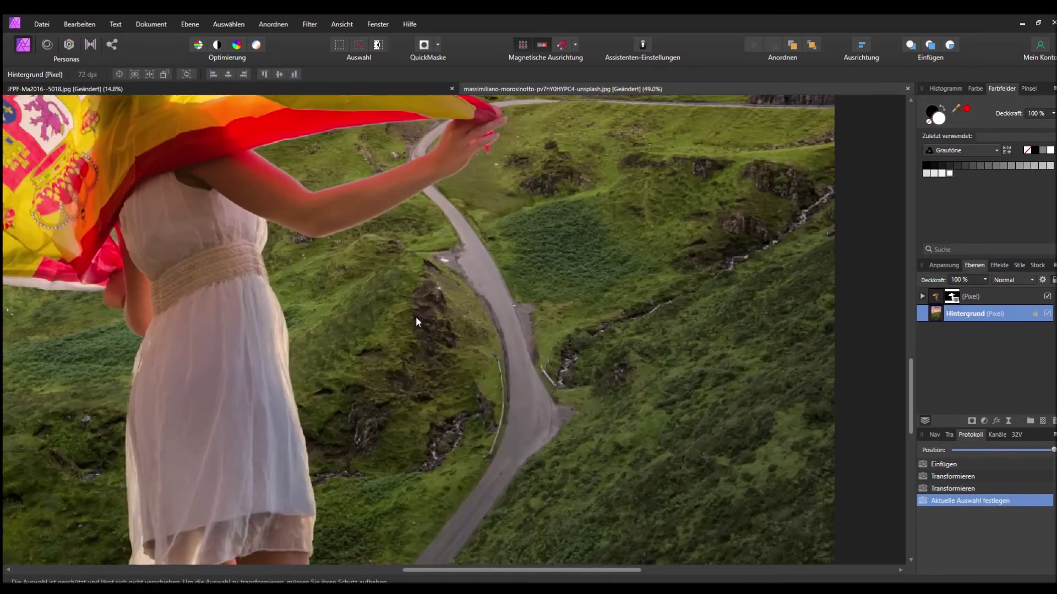
{"action": "mouse_move", "coordinate": [366, 220]}
{"action": "left_mouse_down"}
{"action": "mouse_move", "coordinate": [383, 269]}
{"action": "mouse_move", "coordinate": [495, 384]}
{"action": "mouse_move", "coordinate": [649, 367]}
{"action": "mouse_move", "coordinate": [569, 325]}
{"action": "mouse_move", "coordinate": [559, 358]}
{"action": "left_mouse_up"}
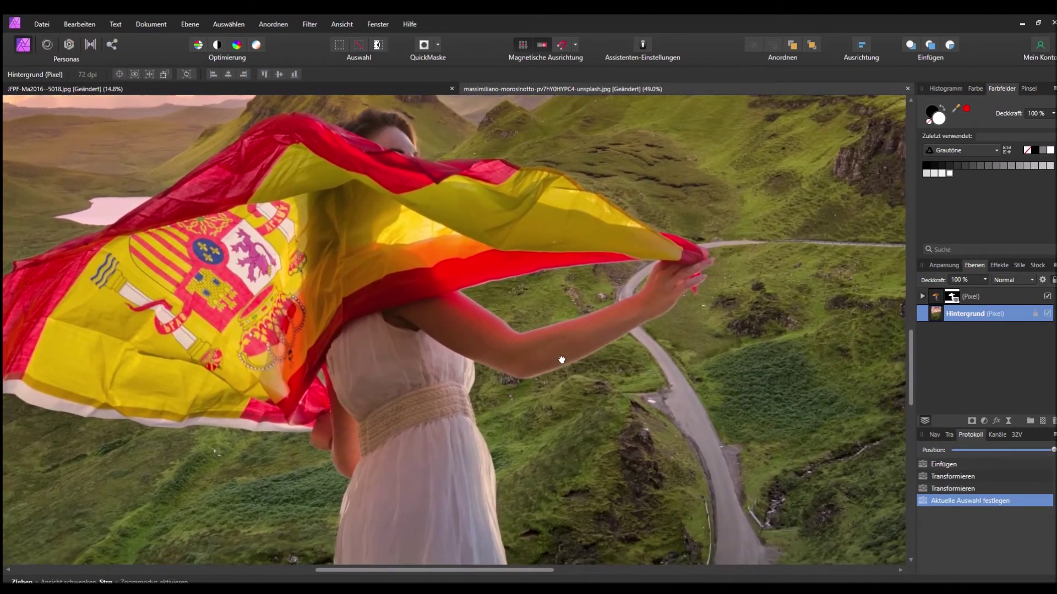
{"action": "scroll", "coordinate": [554, 356], "scroll_direction": "down", "scroll_amount": 2, "text": "ctrl"}
{"action": "scroll", "coordinate": [553, 356], "scroll_direction": "down", "scroll_amount": 3, "text": "ctrl"}
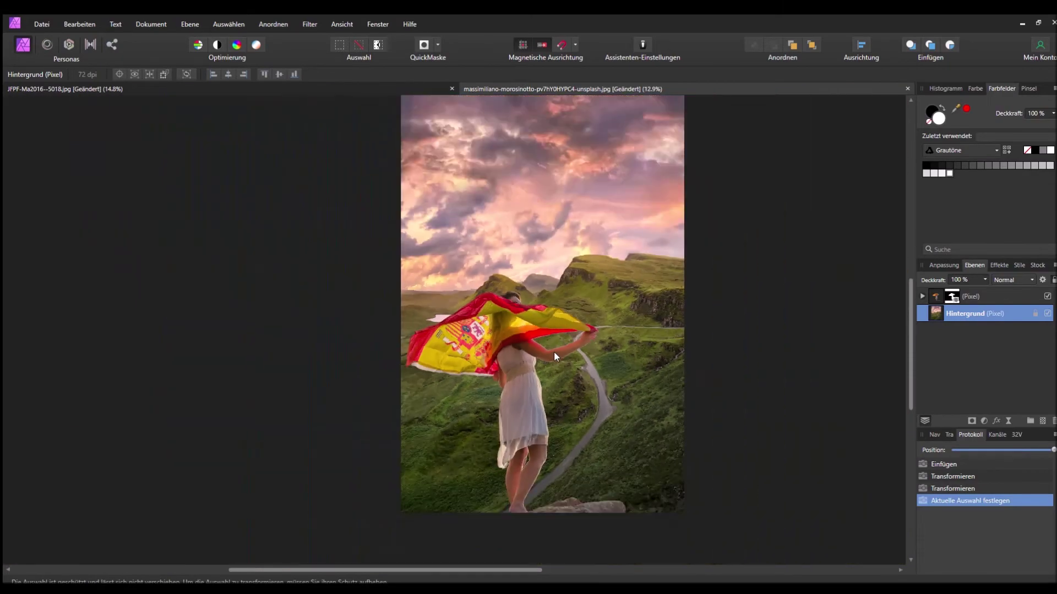
{"action": "scroll", "coordinate": [554, 356], "scroll_direction": "down", "scroll_amount": 1, "text": "ctrl"}
{"action": "scroll", "coordinate": [553, 356], "scroll_direction": "up", "scroll_amount": 2, "text": "ctrl"}
{"action": "scroll", "coordinate": [554, 356], "scroll_direction": "up", "scroll_amount": 2, "text": "ctrl"}
{"action": "left_click", "coordinate": [960, 294]}
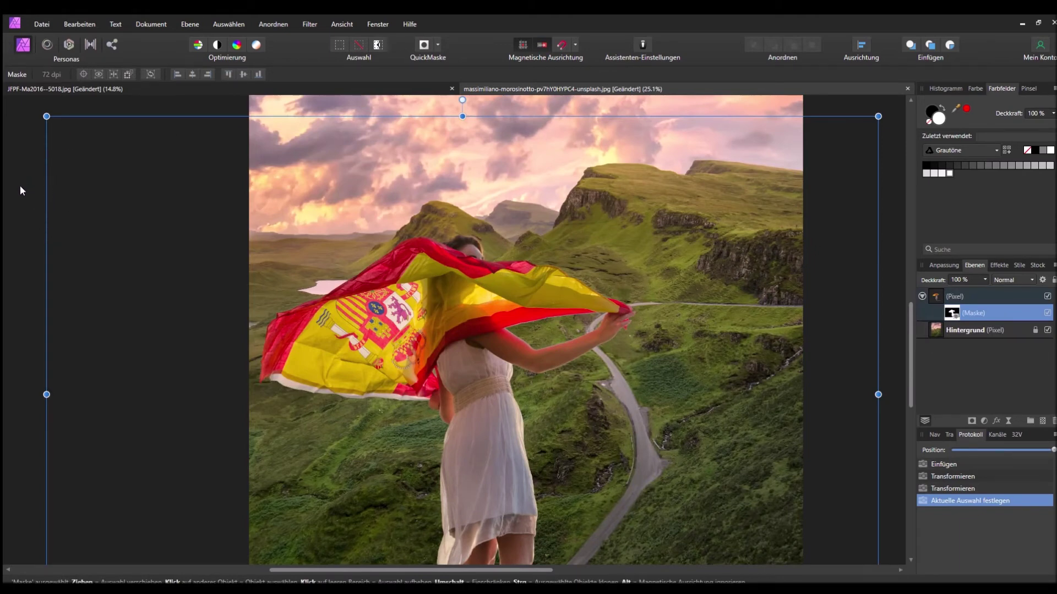
Step: Switch to the Paint Brush and adjust its size and hardness
{"action": "key", "text": "b"}
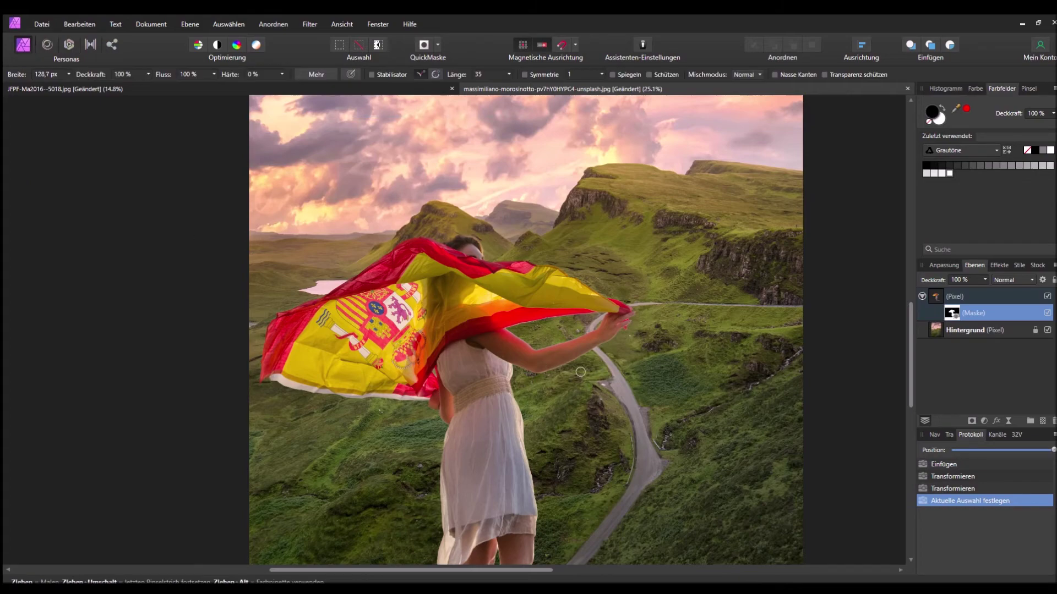
{"action": "scroll", "coordinate": [571, 339], "scroll_direction": "up", "scroll_amount": 2, "text": "ctrl"}
{"action": "scroll", "coordinate": [571, 339], "scroll_direction": "up", "scroll_amount": 2, "text": "ctrl"}
{"action": "scroll", "coordinate": [570, 339], "scroll_direction": "up", "scroll_amount": 1, "text": "ctrl"}
{"action": "scroll", "coordinate": [566, 330], "scroll_direction": "up", "scroll_amount": 1, "text": "ctrl"}
{"action": "left_click_drag", "start_coordinate": [519, 287], "coordinate": [487, 288]}
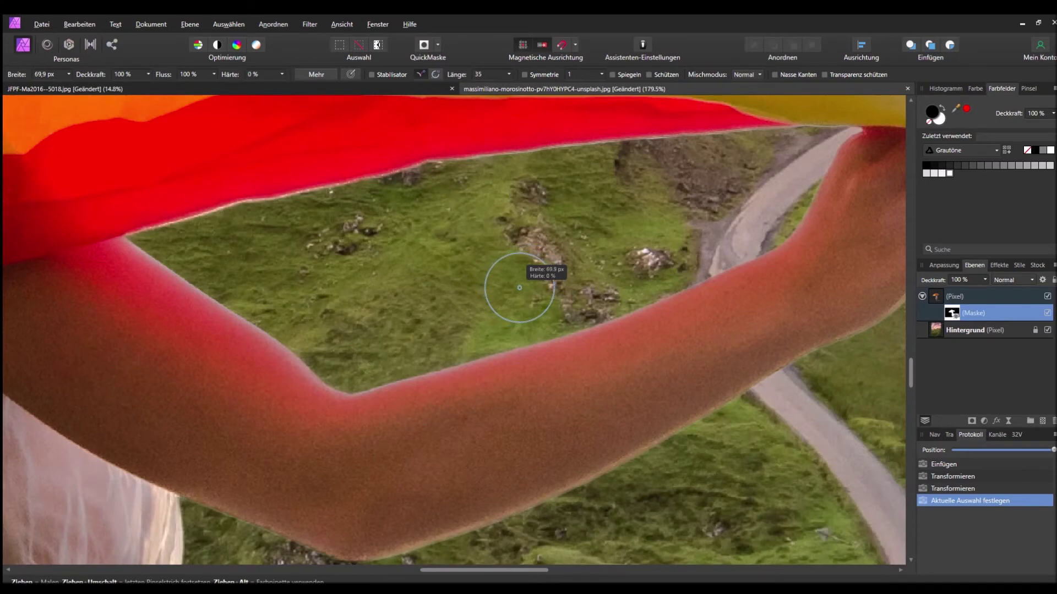
{"action": "left_click_drag", "start_coordinate": [519, 288], "coordinate": [493, 287]}
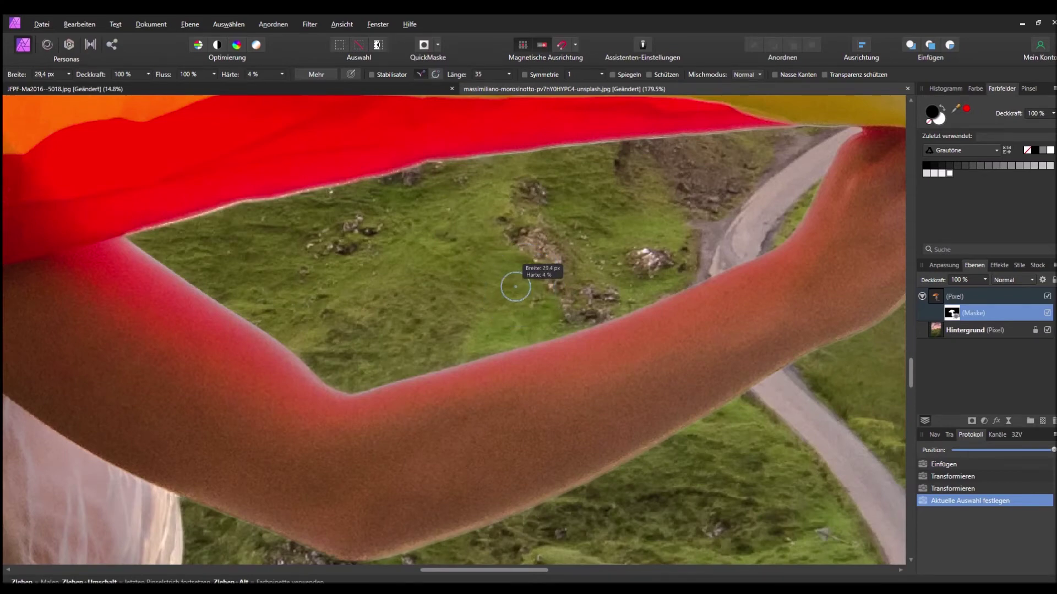
{"action": "left_click_drag", "start_coordinate": [515, 287], "coordinate": [517, 279]}
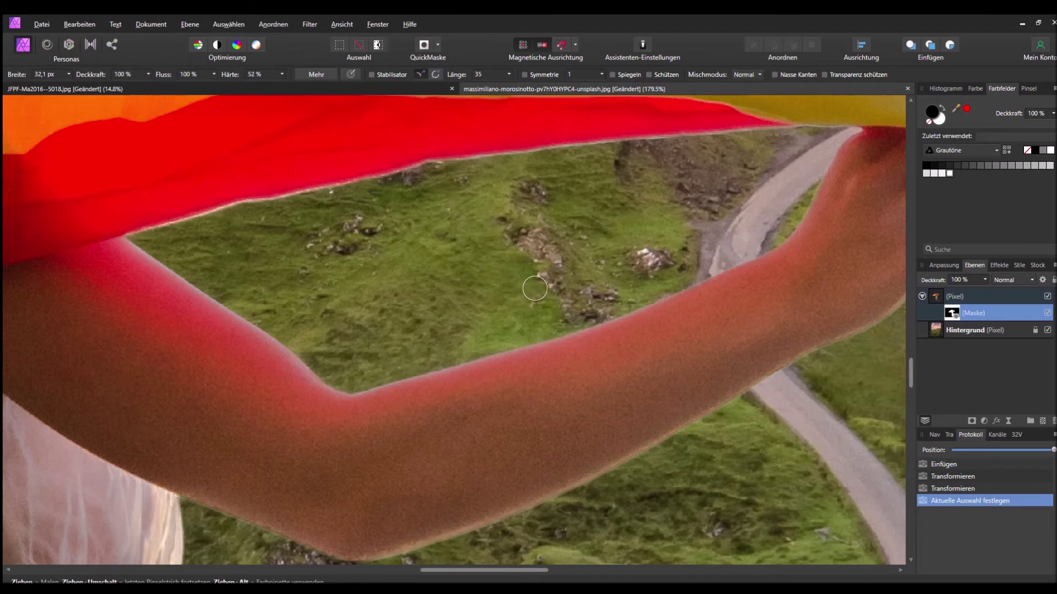
{"action": "scroll", "coordinate": [546, 344], "scroll_direction": "up", "scroll_amount": 1}
{"action": "scroll", "coordinate": [544, 345], "scroll_direction": "up", "scroll_amount": 1}
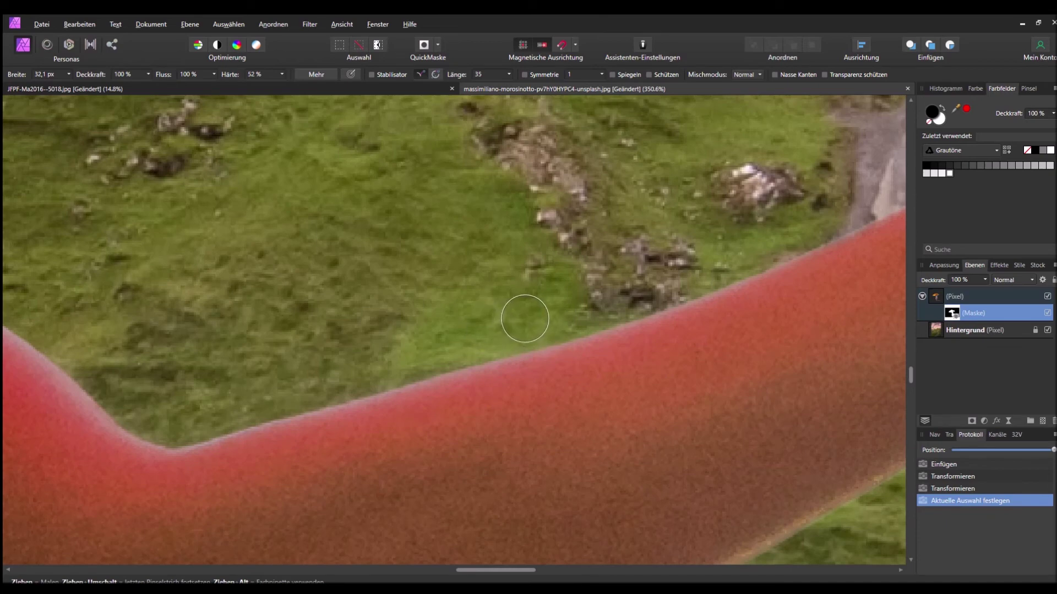
Step: Paint along the arm's mask edge, then undo that stroke in History
{"action": "left_click_drag", "start_coordinate": [505, 352], "coordinate": [351, 401]}
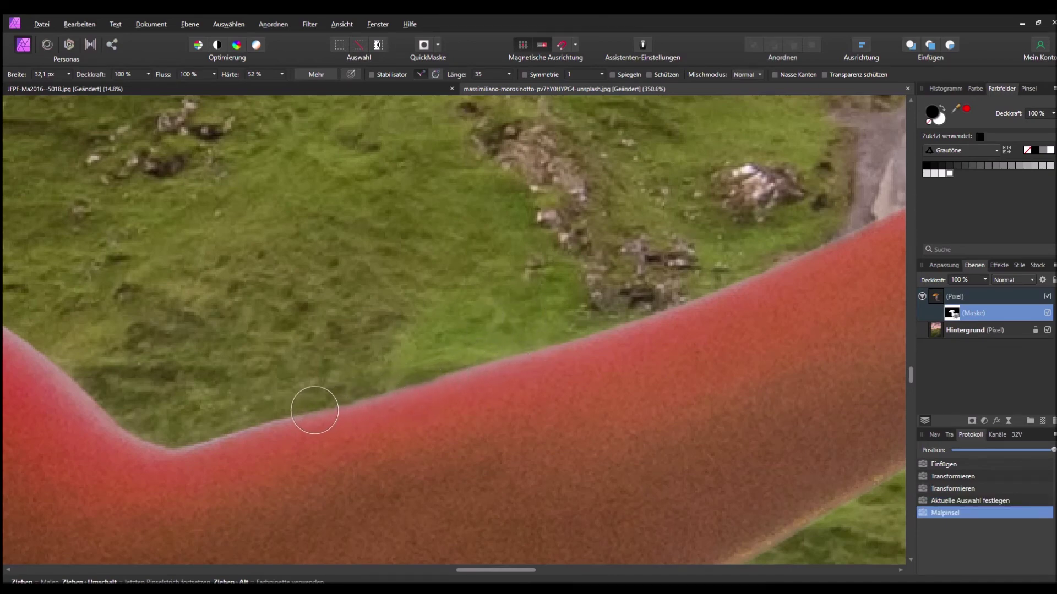
{"action": "left_click", "coordinate": [964, 501]}
{"action": "scroll", "coordinate": [298, 382], "scroll_direction": "down", "scroll_amount": 1}
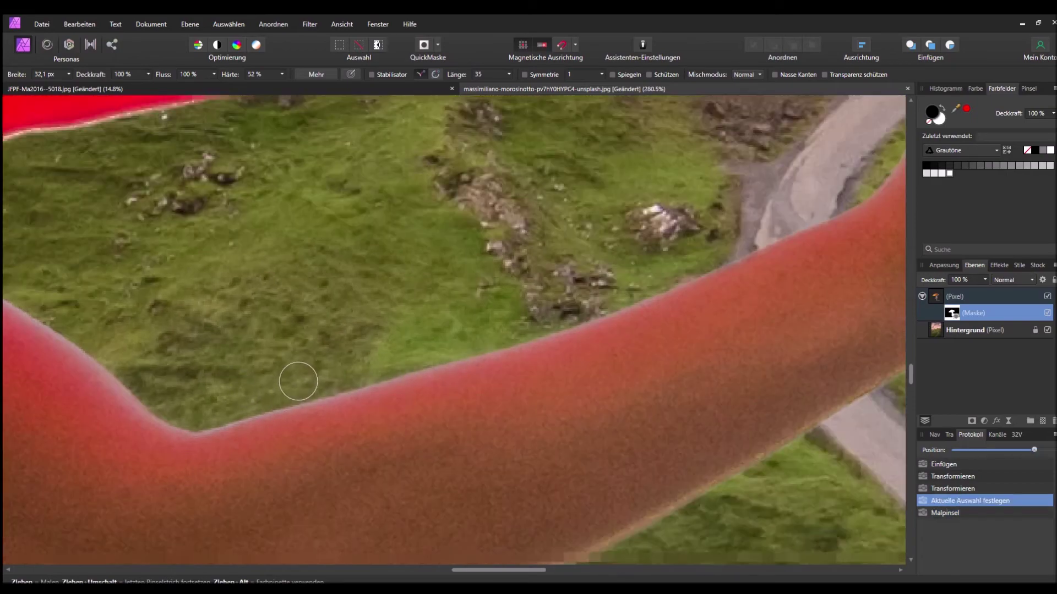
{"action": "scroll", "coordinate": [299, 381], "scroll_direction": "down", "scroll_amount": 2}
{"action": "scroll", "coordinate": [295, 368], "scroll_direction": "down", "scroll_amount": 2}
{"action": "scroll", "coordinate": [296, 358], "scroll_direction": "down", "scroll_amount": 2}
{"action": "scroll", "coordinate": [296, 349], "scroll_direction": "down", "scroll_amount": 1}
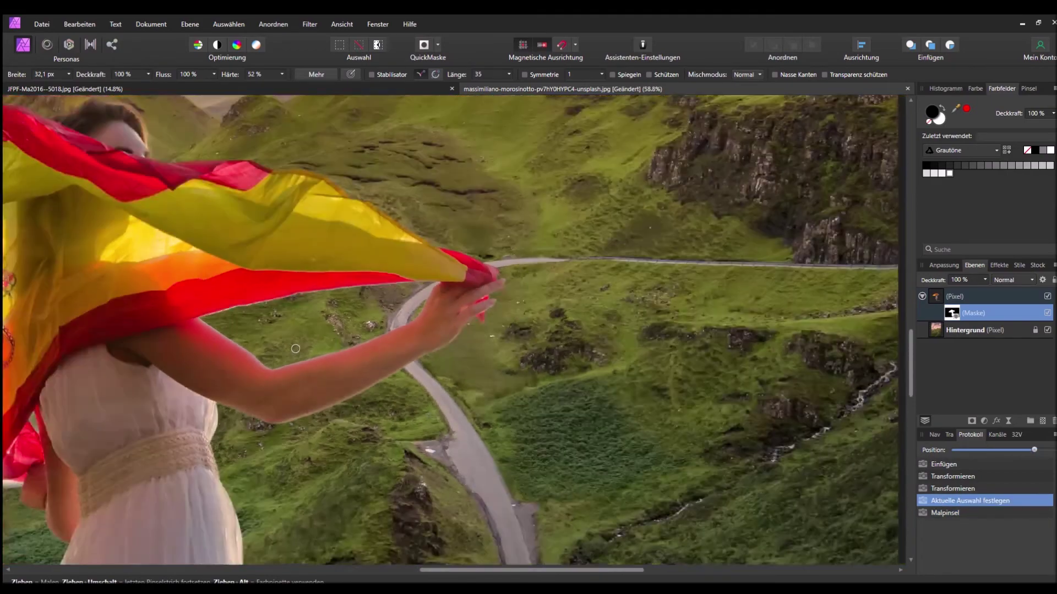
{"action": "scroll", "coordinate": [298, 341], "scroll_direction": "down", "scroll_amount": 1}
{"action": "scroll", "coordinate": [297, 340], "scroll_direction": "down", "scroll_amount": 1}
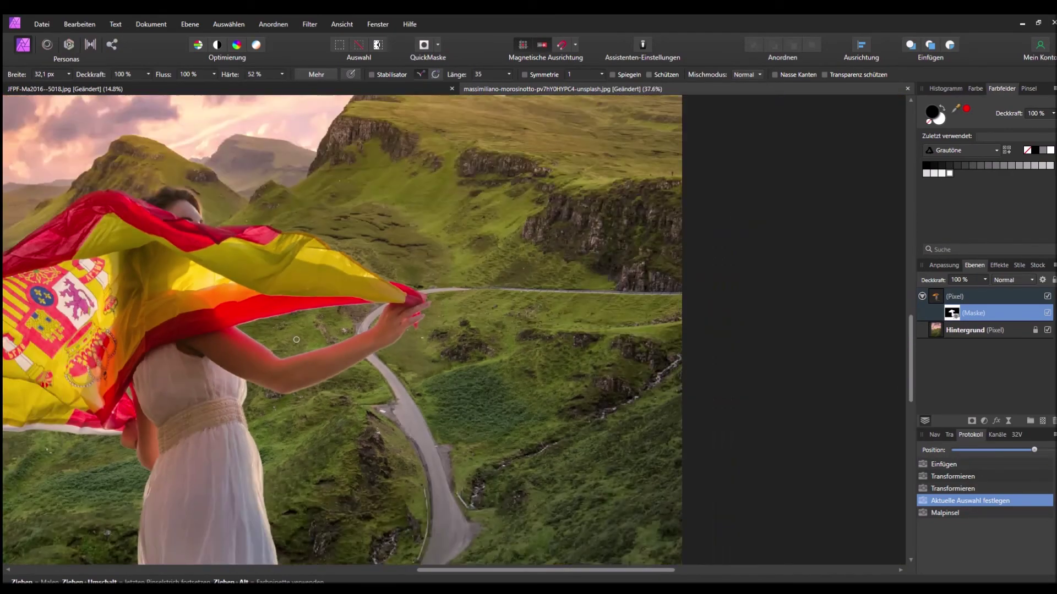
{"action": "scroll", "coordinate": [296, 339], "scroll_direction": "down", "scroll_amount": 1}
Step: Enlarge the brush and show the brush presets list
{"action": "scroll", "coordinate": [270, 332], "scroll_direction": "up", "scroll_amount": 2}
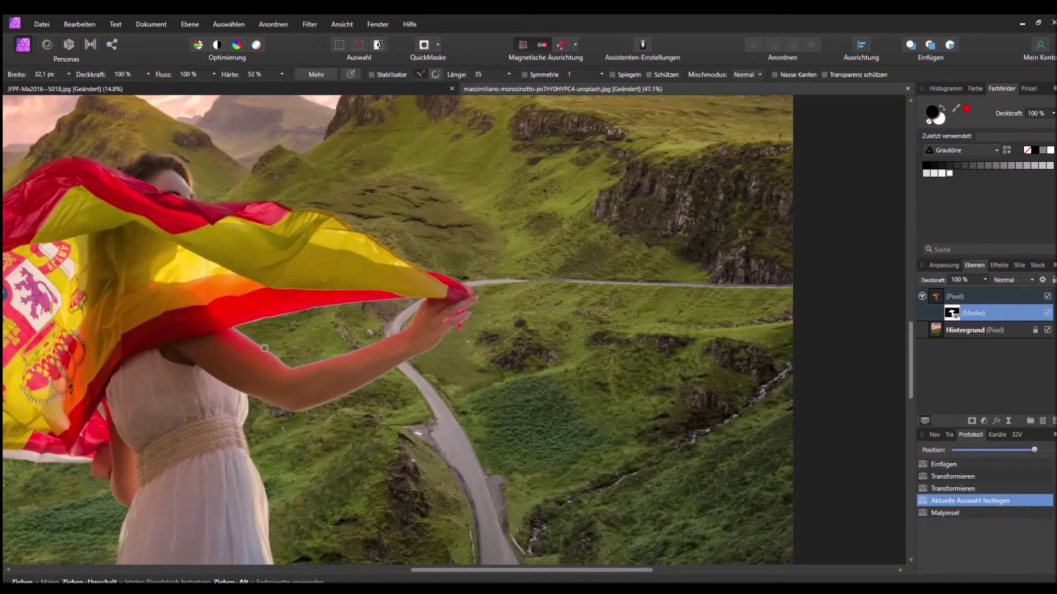
{"action": "scroll", "coordinate": [265, 344], "scroll_direction": "up", "scroll_amount": 2}
{"action": "scroll", "coordinate": [266, 349], "scroll_direction": "up", "scroll_amount": 2}
{"action": "scroll", "coordinate": [272, 347], "scroll_direction": "up", "scroll_amount": 1}
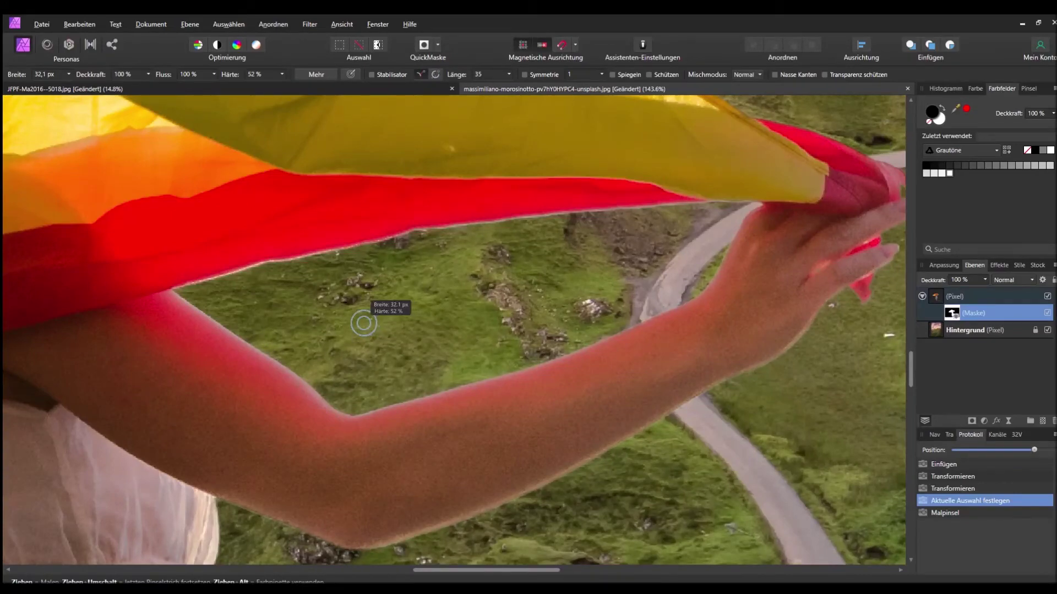
{"action": "mouse_move", "coordinate": [363, 323]}
{"action": "left_mouse_down"}
{"action": "mouse_move", "coordinate": [377, 323]}
{"action": "mouse_move", "coordinate": [364, 336]}
{"action": "left_mouse_up"}
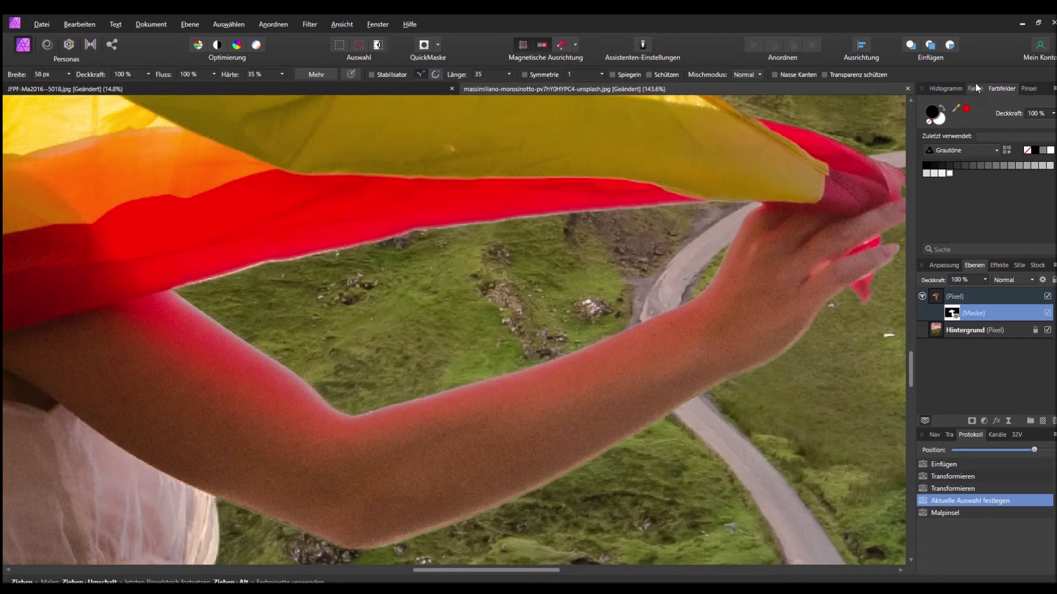
{"action": "left_click", "coordinate": [1019, 86]}
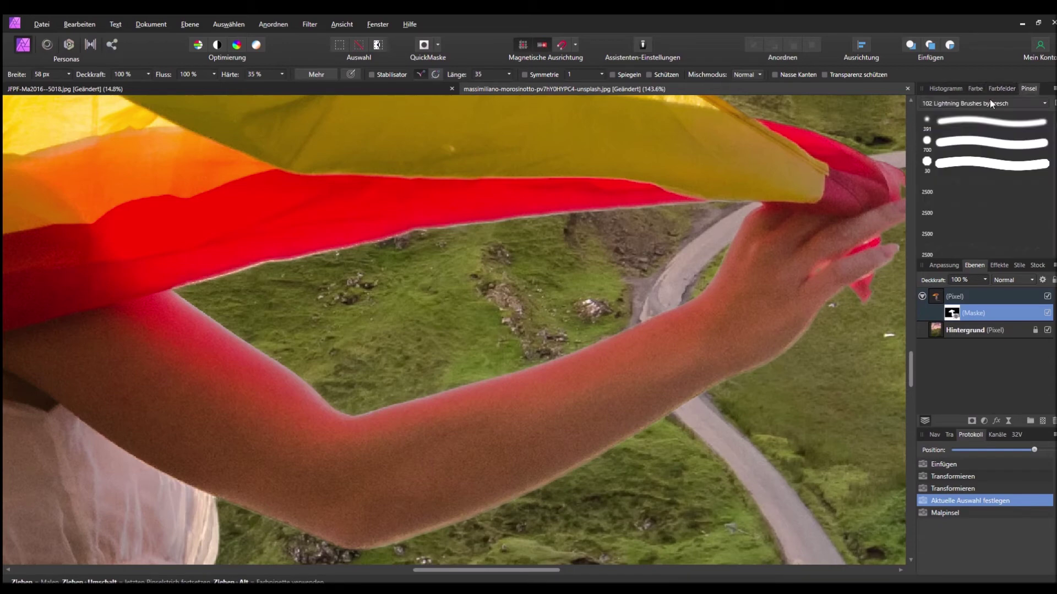
Step: Choose a soft round brush preset and set its width
{"action": "left_click", "coordinate": [928, 119]}
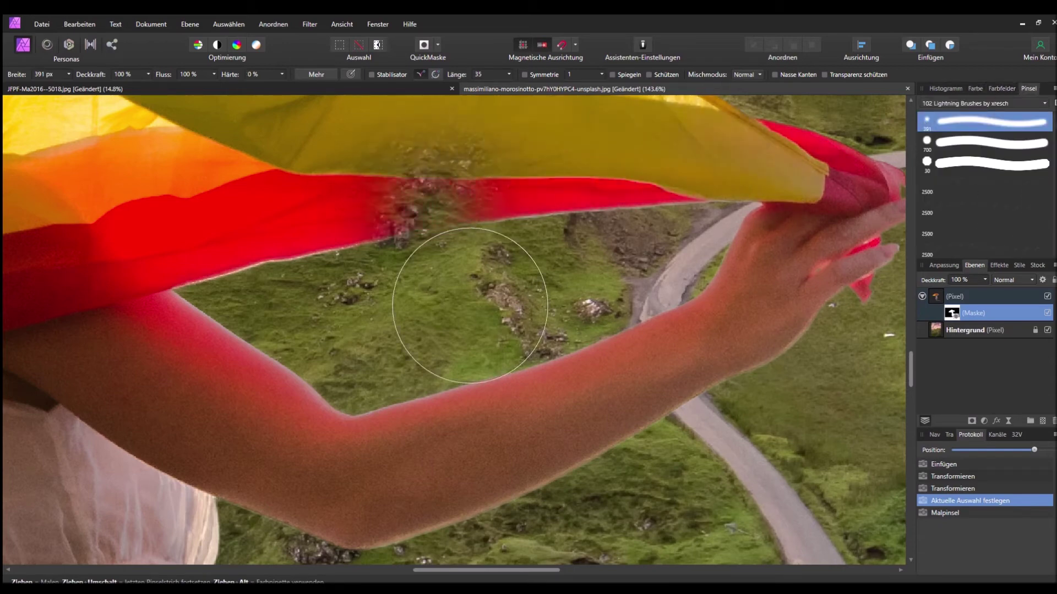
{"action": "mouse_move", "coordinate": [368, 323]}
{"action": "left_mouse_down"}
{"action": "mouse_move", "coordinate": [352, 323]}
{"action": "mouse_move", "coordinate": [508, 278]}
{"action": "left_mouse_up"}
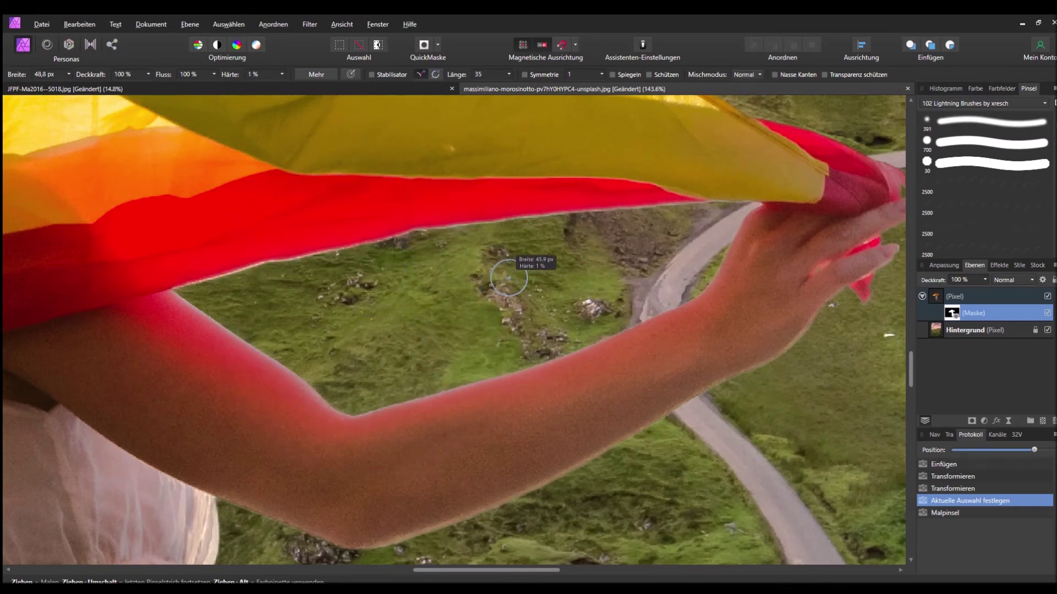
{"action": "mouse_move", "coordinate": [508, 278]}
{"action": "left_mouse_down"}
{"action": "mouse_move", "coordinate": [388, 337]}
{"action": "mouse_move", "coordinate": [390, 318]}
{"action": "left_mouse_up"}
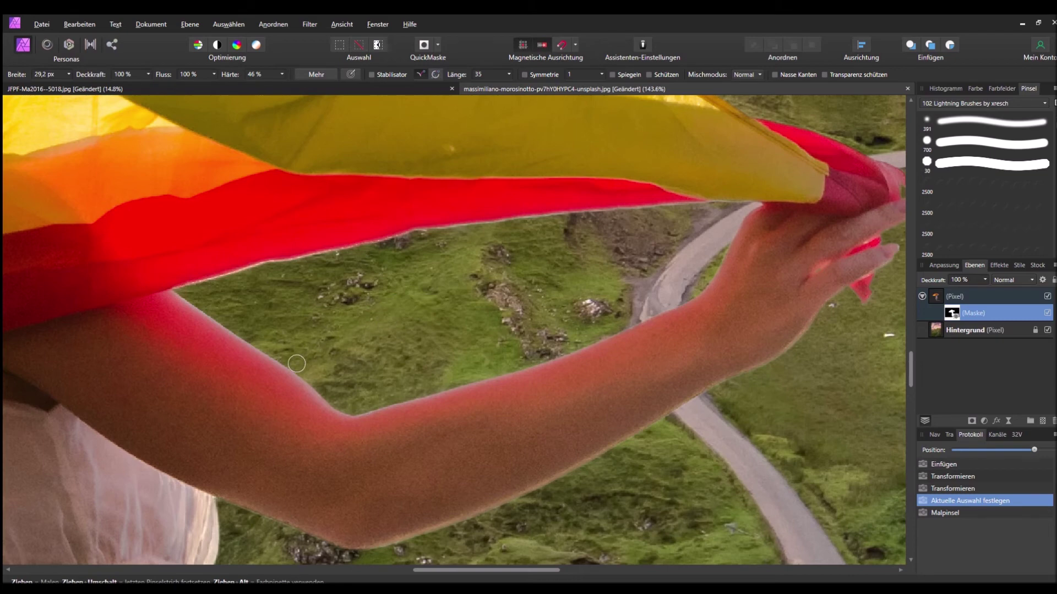
{"action": "scroll", "coordinate": [297, 360], "scroll_direction": "up", "scroll_amount": 1}
{"action": "scroll", "coordinate": [289, 344], "scroll_direction": "up", "scroll_amount": 1}
Step: Paint soft mask strokes along the arm, its top edge and the flag's lower edge
{"action": "left_click_drag", "start_coordinate": [226, 318], "coordinate": [238, 330]}
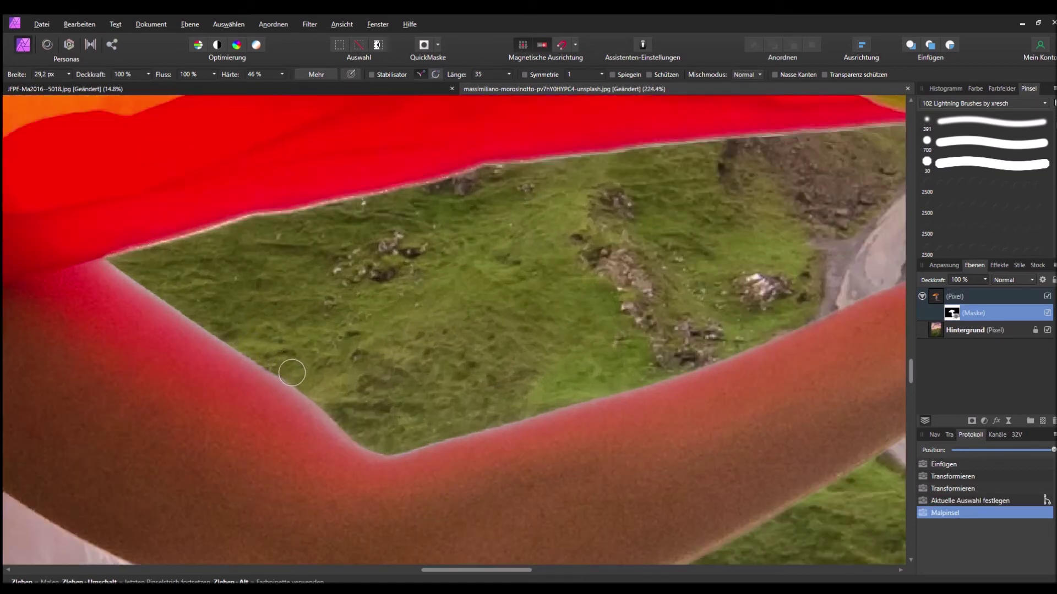
{"action": "left_click_drag", "start_coordinate": [330, 402], "coordinate": [370, 416]}
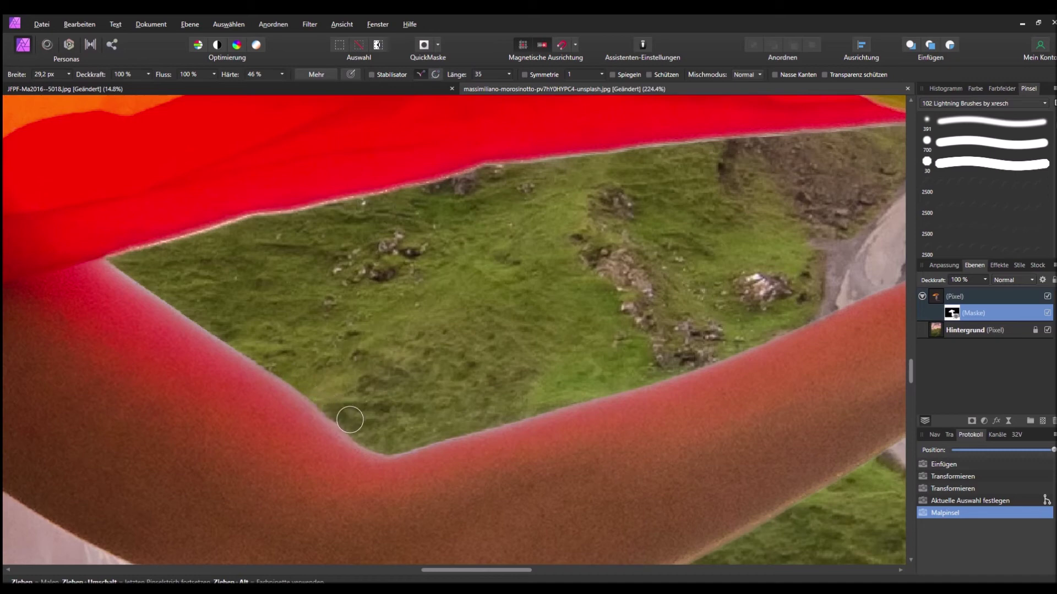
{"action": "left_click_drag", "start_coordinate": [415, 217], "coordinate": [197, 257]}
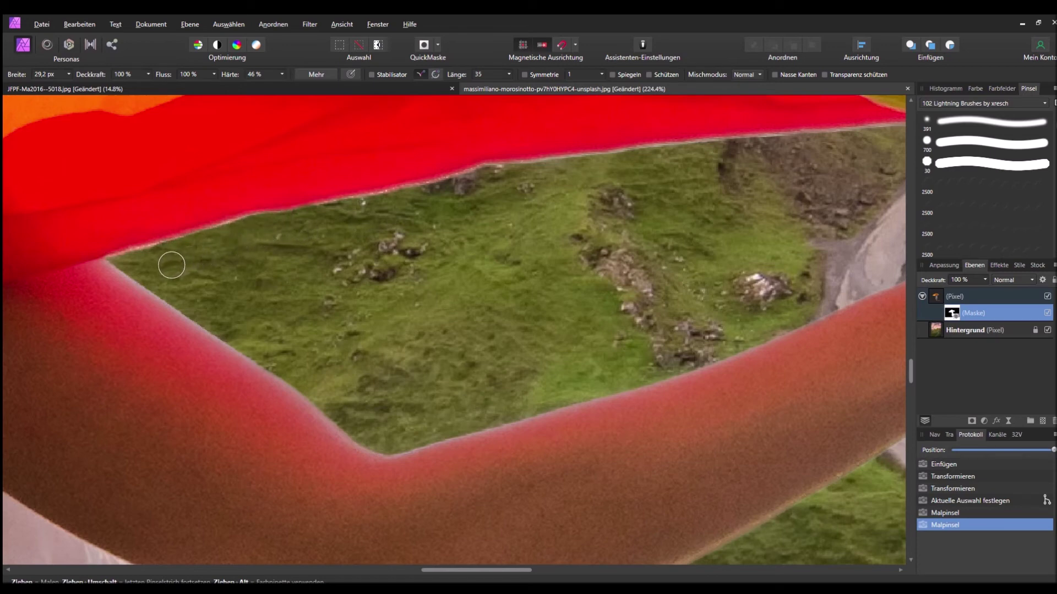
{"action": "left_click_drag", "start_coordinate": [644, 181], "coordinate": [419, 207]}
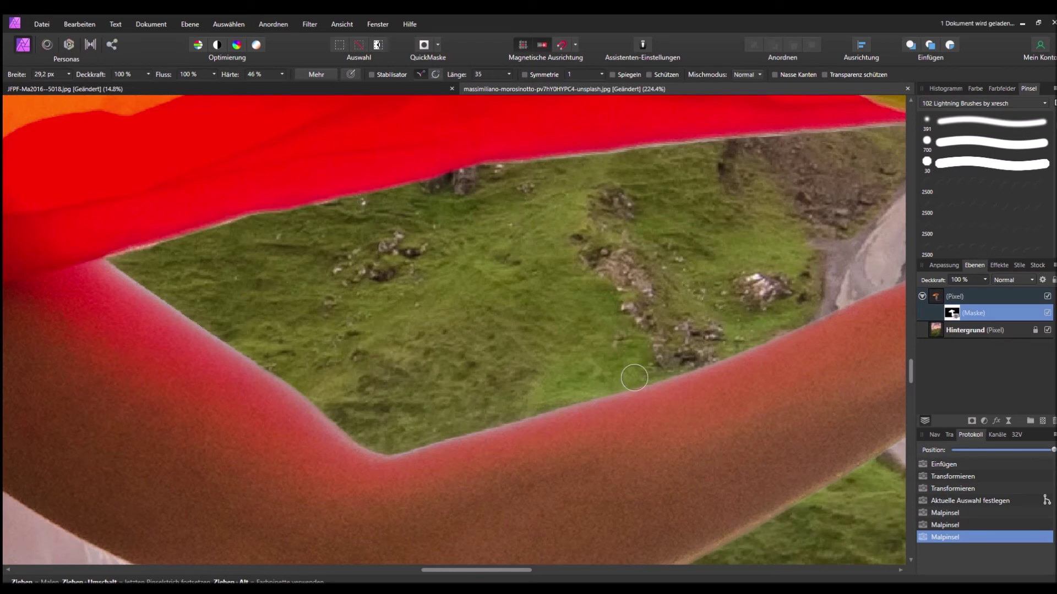
{"action": "scroll", "coordinate": [681, 336], "scroll_direction": "down", "scroll_amount": 1}
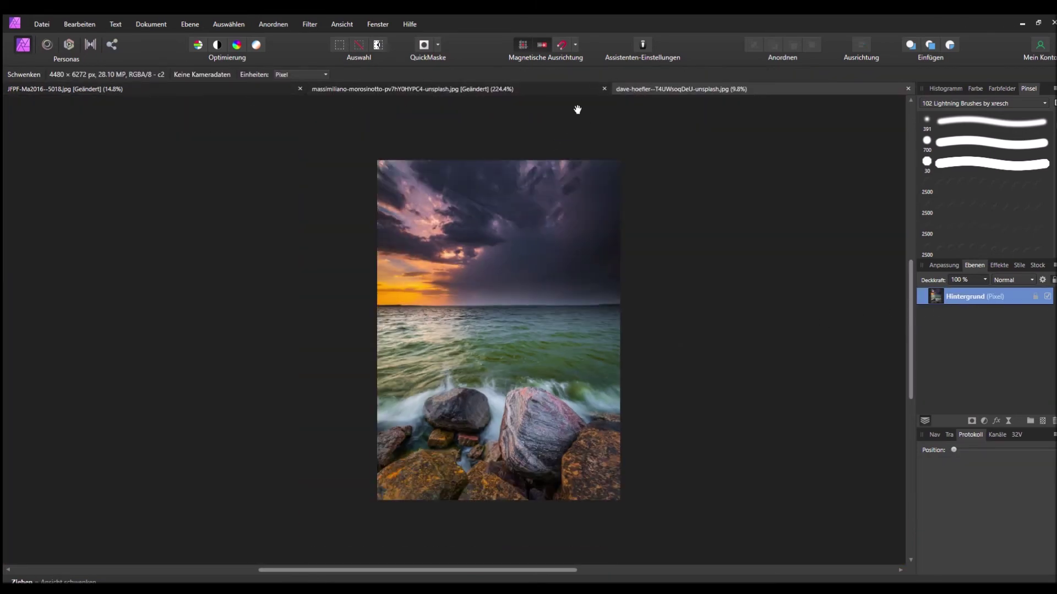
Step: Copy the cut-out woman layer from the flag photo and paste it into the seascape
{"action": "left_click", "coordinate": [552, 90]}
{"action": "scroll", "coordinate": [154, 140], "scroll_direction": "down", "scroll_amount": 5}
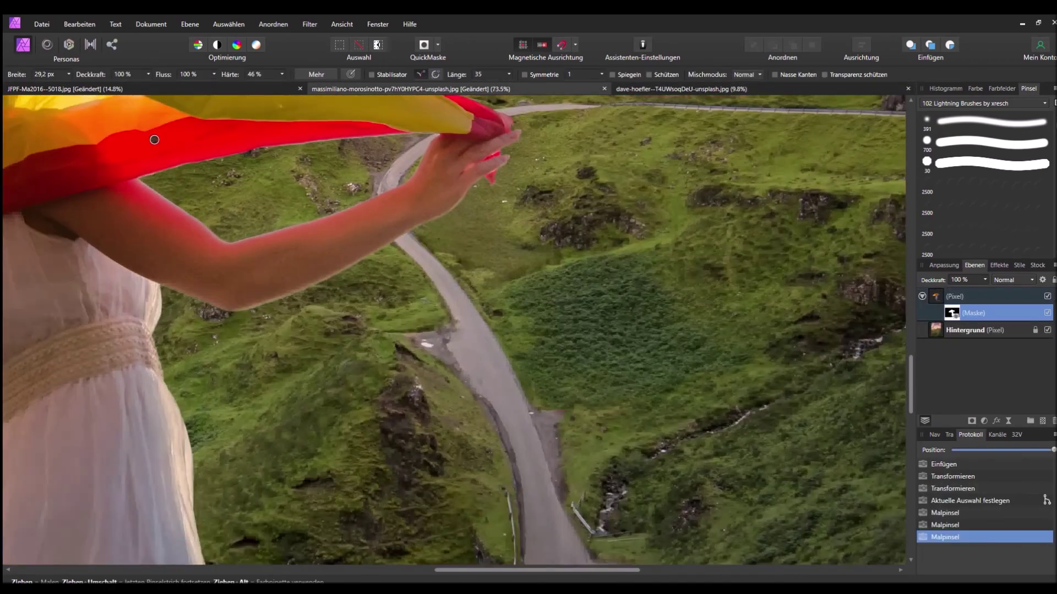
{"action": "scroll", "coordinate": [154, 140], "scroll_direction": "down", "scroll_amount": 3}
{"action": "scroll", "coordinate": [73, 123], "scroll_direction": "down", "scroll_amount": 4}
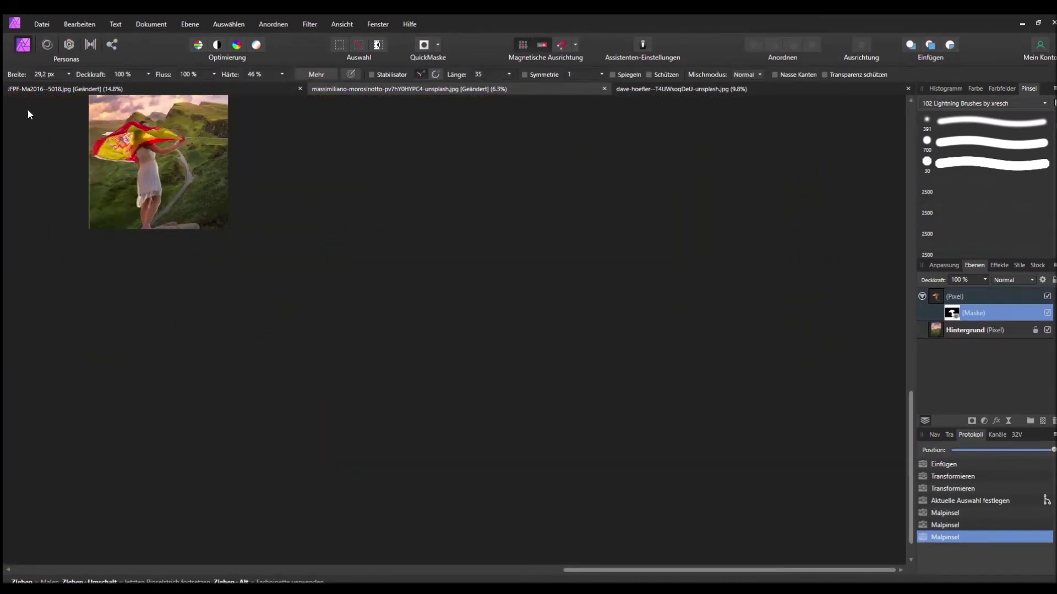
{"action": "key", "text": "v"}
{"action": "left_click", "coordinate": [132, 157]}
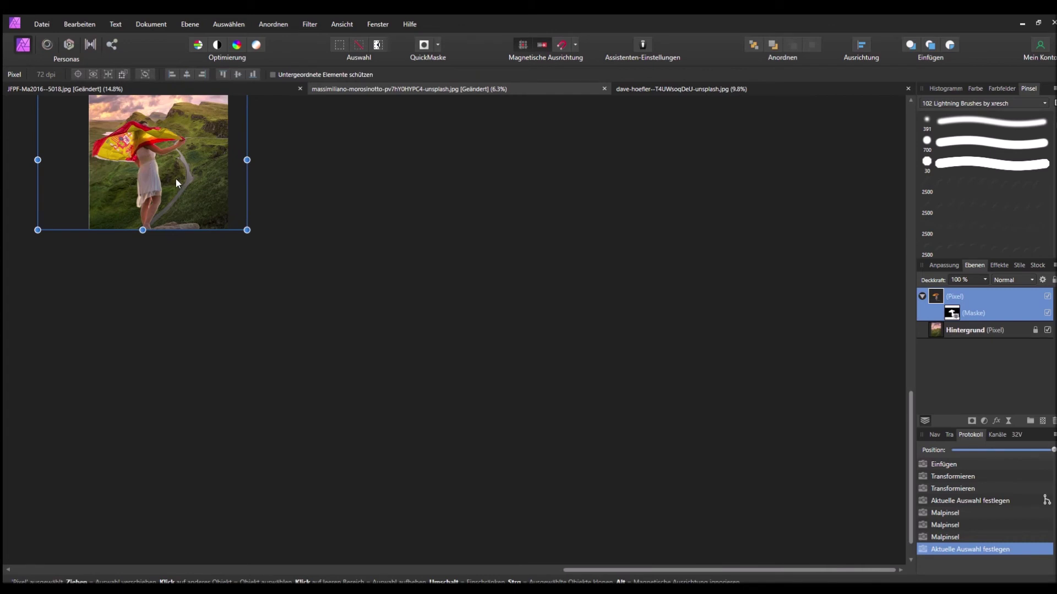
{"action": "left_click", "coordinate": [718, 87]}
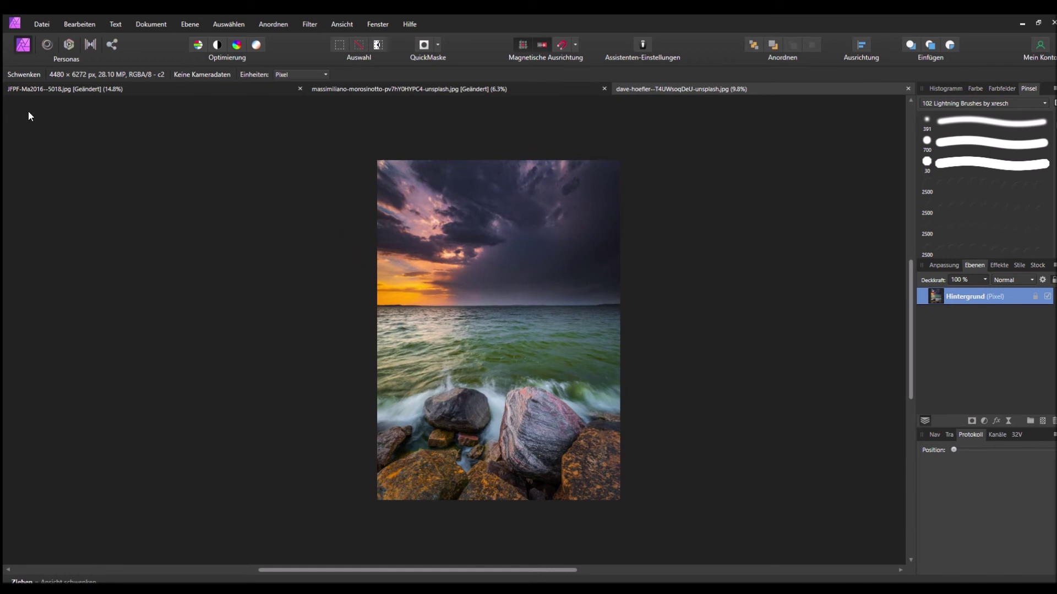
{"action": "key", "text": "v"}
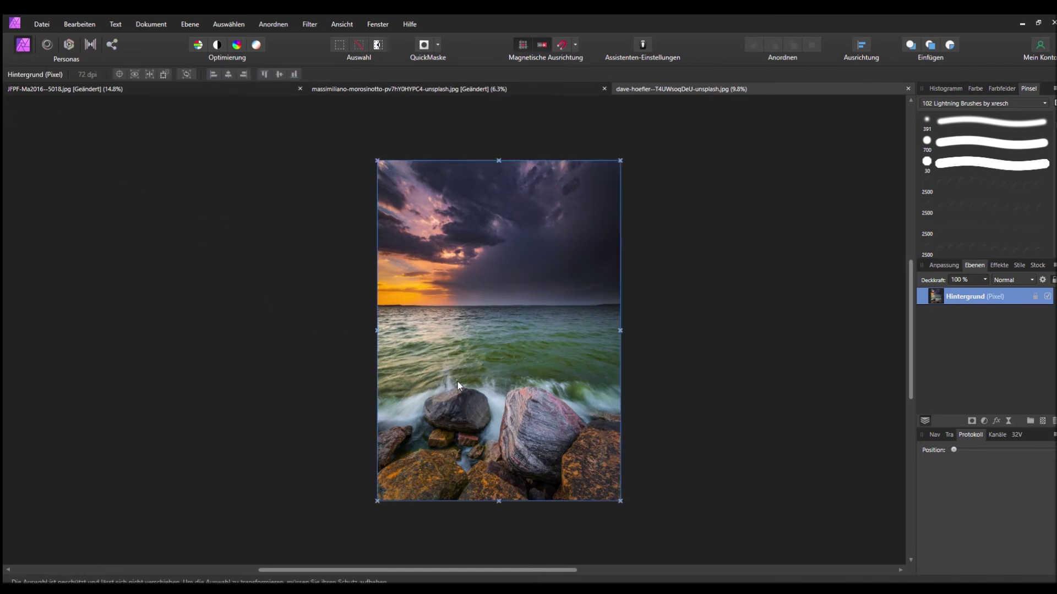
{"action": "key", "text": "ctrl+v"}
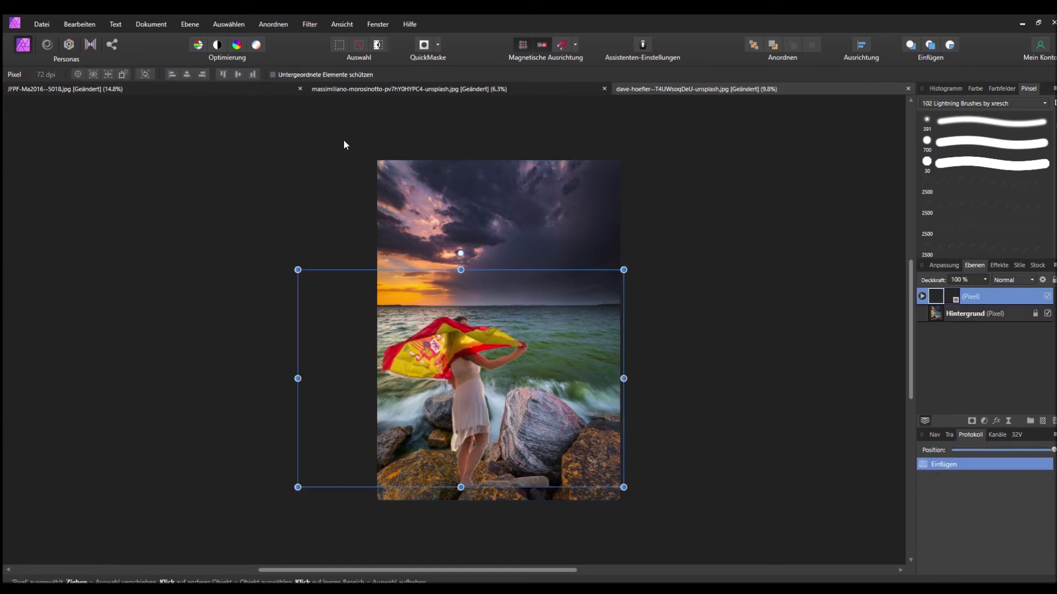
Step: Move and enlarge the pasted woman so she stands centred on the seascape rocks
{"action": "mouse_move", "coordinate": [451, 345]}
{"action": "left_mouse_down"}
{"action": "mouse_move", "coordinate": [432, 335]}
{"action": "mouse_move", "coordinate": [408, 361]}
{"action": "left_mouse_up"}
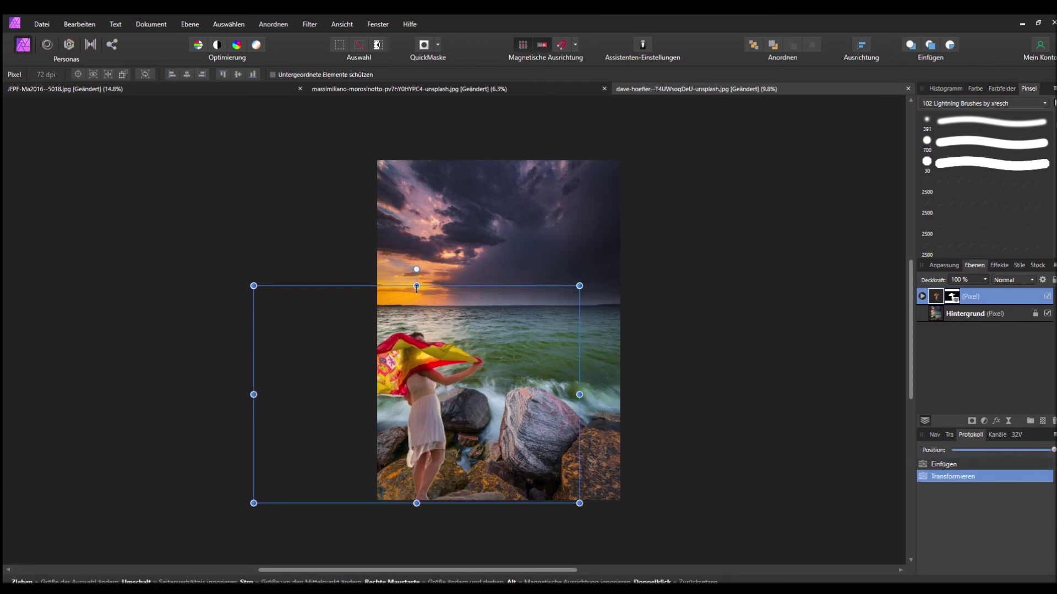
{"action": "left_click_drag", "start_coordinate": [416, 286], "coordinate": [418, 262]}
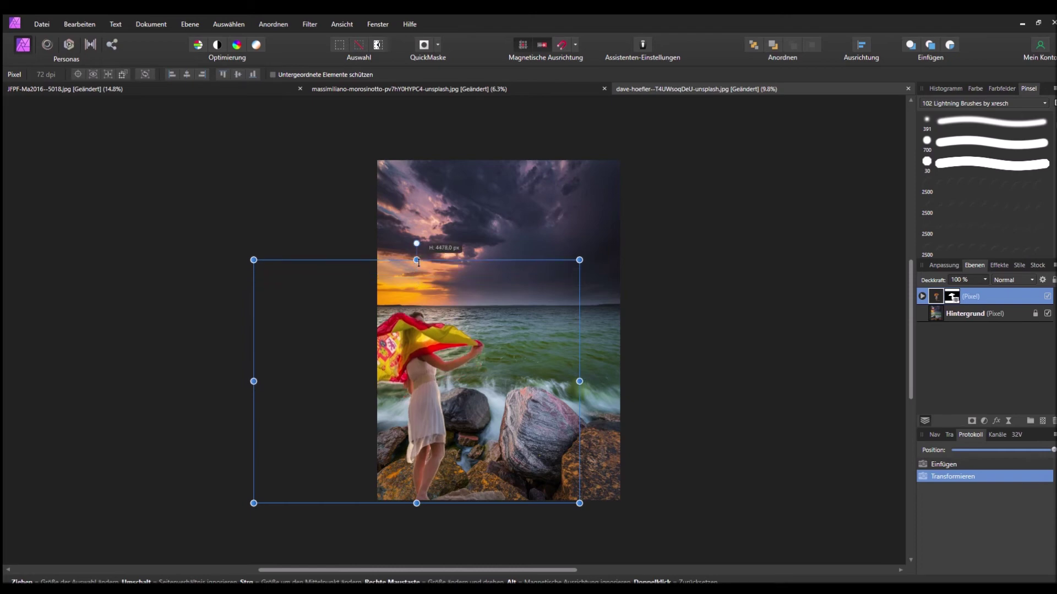
{"action": "left_click_drag", "start_coordinate": [419, 263], "coordinate": [417, 273]}
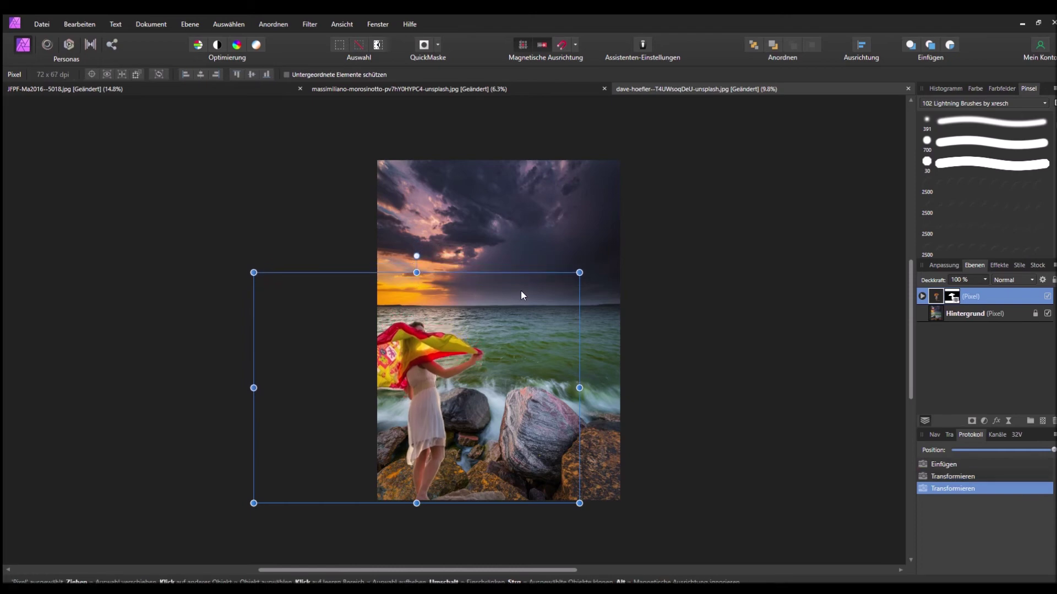
{"action": "left_click_drag", "start_coordinate": [583, 270], "coordinate": [659, 252]}
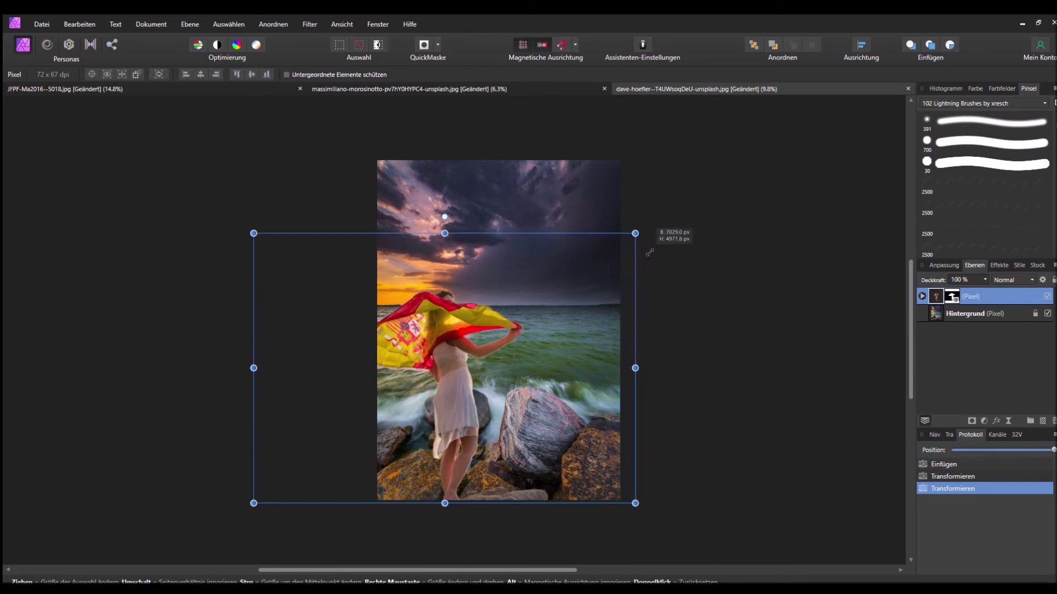
{"action": "left_click_drag", "start_coordinate": [659, 251], "coordinate": [659, 252]}
{"action": "left_click_drag", "start_coordinate": [483, 305], "coordinate": [532, 301]}
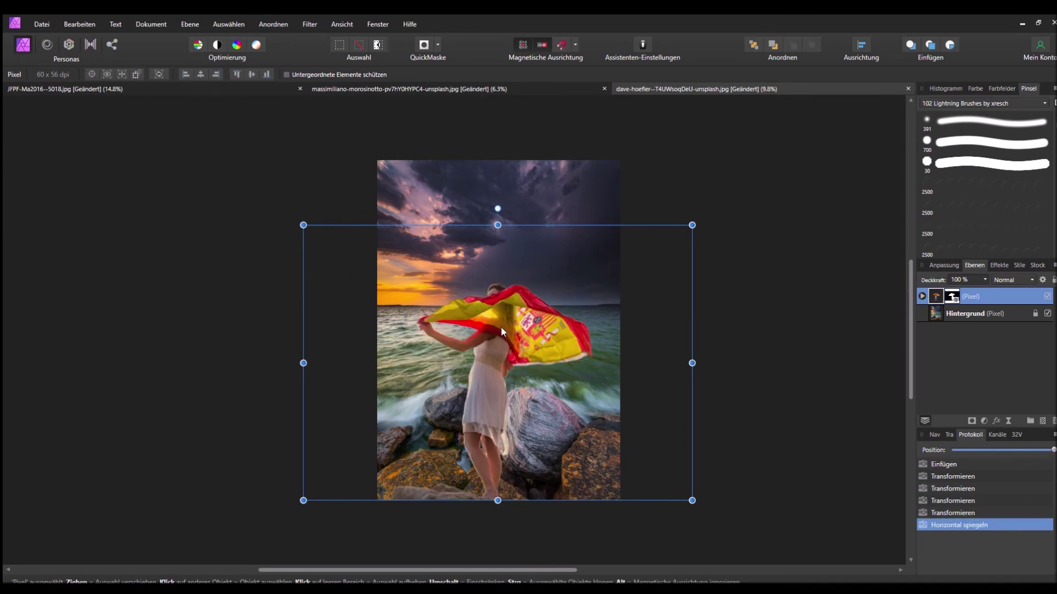
{"action": "mouse_move", "coordinate": [496, 330]}
{"action": "left_mouse_down"}
{"action": "mouse_move", "coordinate": [509, 334]}
{"action": "mouse_move", "coordinate": [504, 325]}
{"action": "left_mouse_up"}
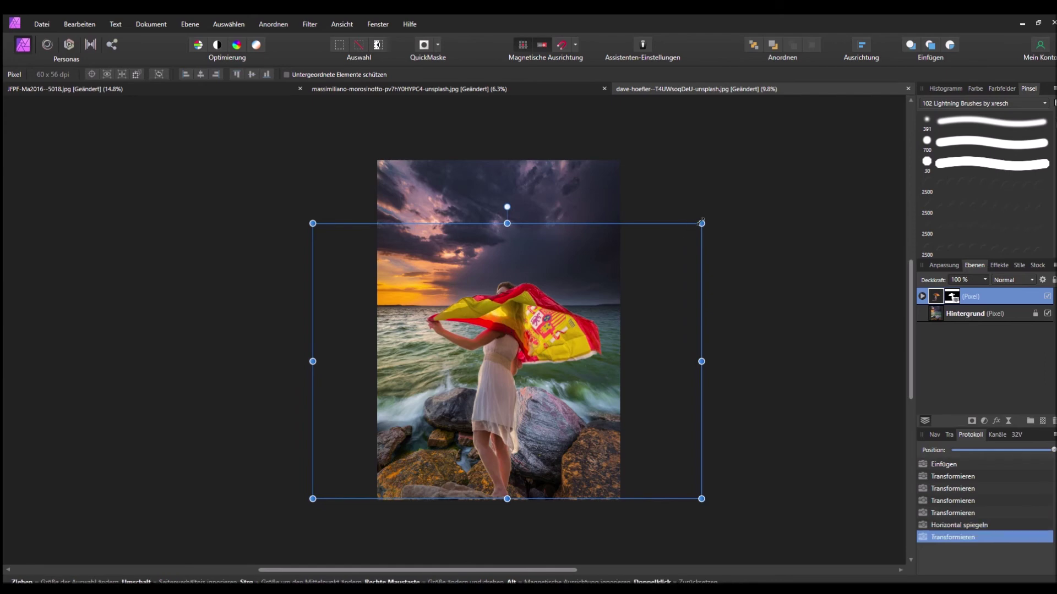
{"action": "left_click_drag", "start_coordinate": [702, 221], "coordinate": [712, 205]}
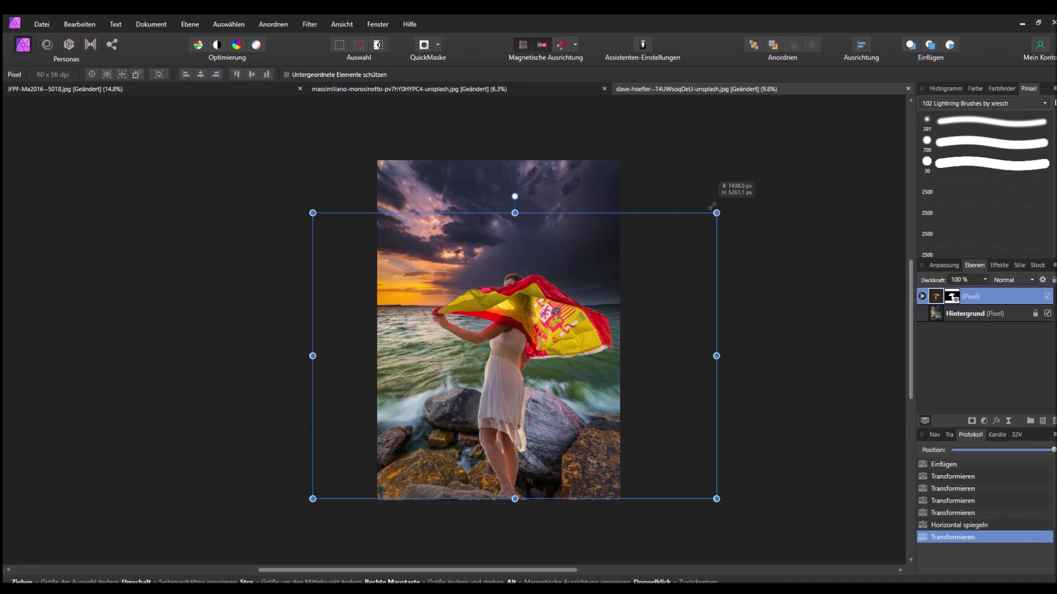
{"action": "left_click_drag", "start_coordinate": [711, 206], "coordinate": [712, 206]}
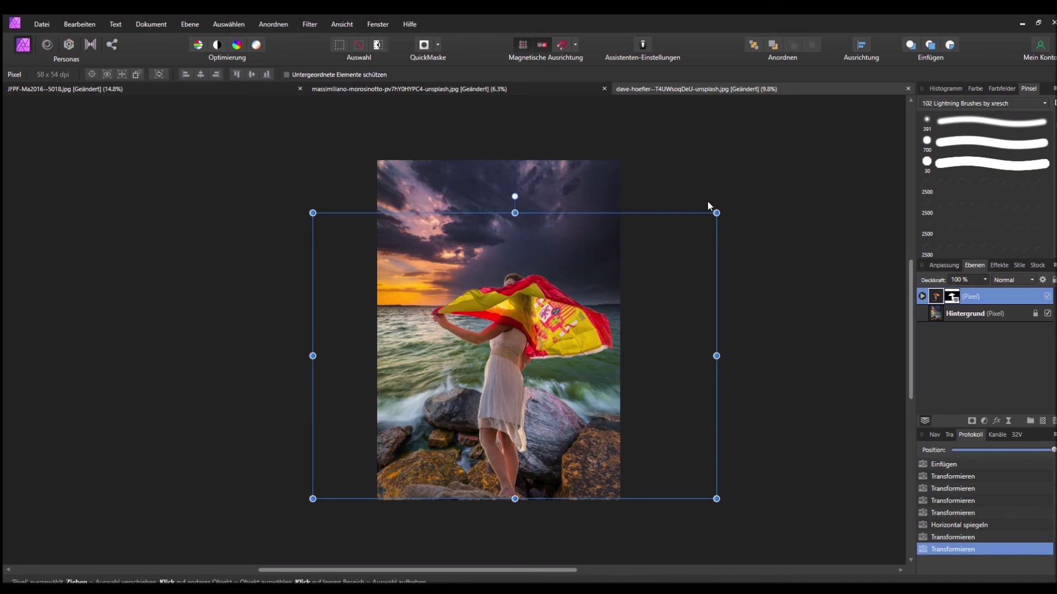
{"action": "left_click", "coordinate": [530, 187]}
Step: Zoom in and paint the woman layer's mask along the gap between her legs
{"action": "scroll", "coordinate": [497, 332], "scroll_direction": "down", "scroll_amount": 3}
{"action": "scroll", "coordinate": [497, 332], "scroll_direction": "up", "scroll_amount": 3}
{"action": "scroll", "coordinate": [497, 330], "scroll_direction": "up", "scroll_amount": 2}
{"action": "scroll", "coordinate": [497, 329], "scroll_direction": "up", "scroll_amount": 1}
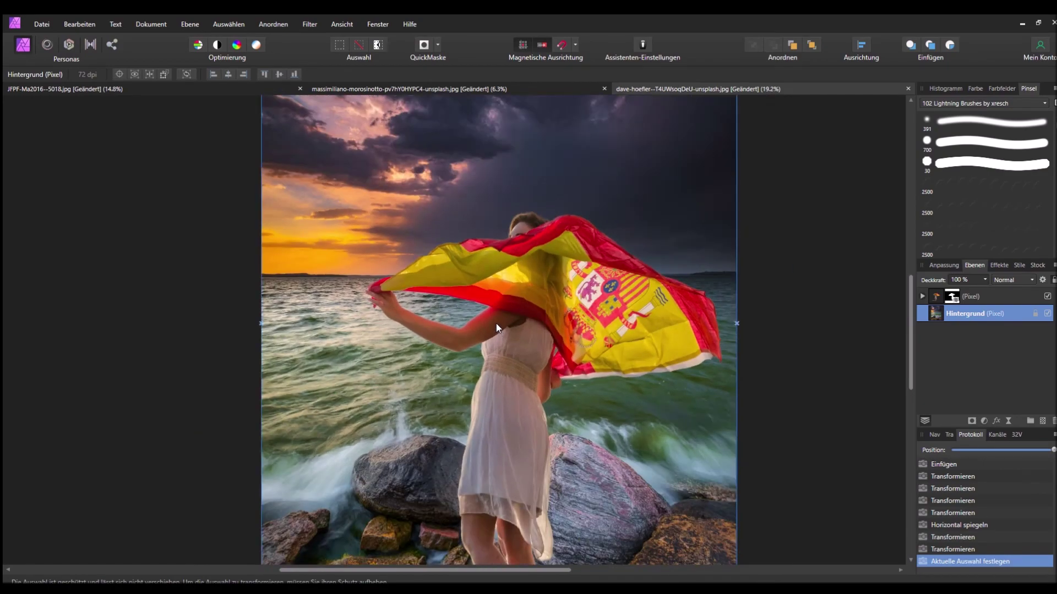
{"action": "scroll", "coordinate": [479, 522], "scroll_direction": "up", "scroll_amount": 1}
{"action": "scroll", "coordinate": [490, 520], "scroll_direction": "up", "scroll_amount": 2}
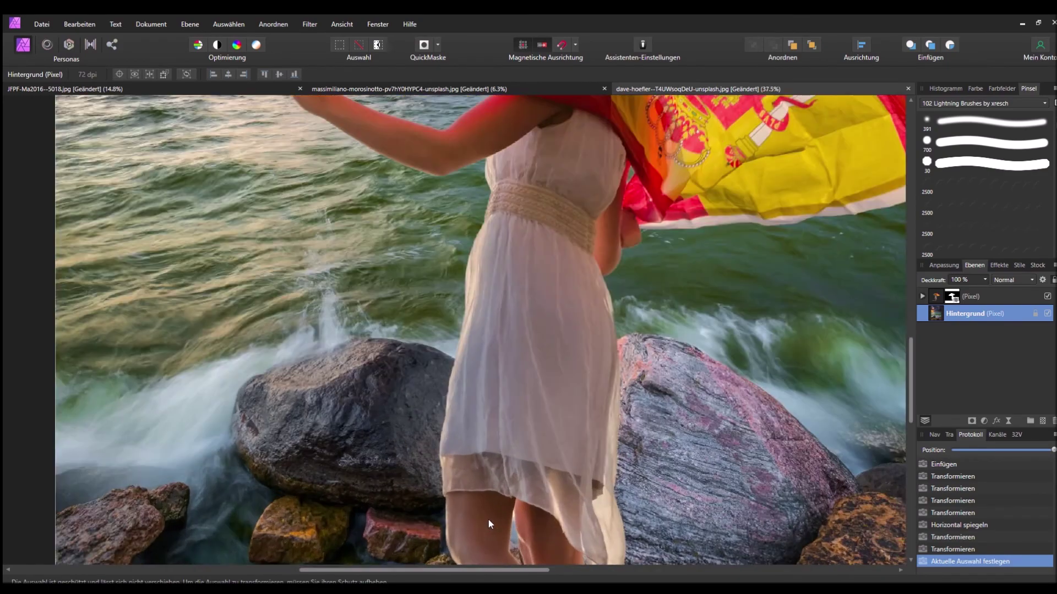
{"action": "scroll", "coordinate": [496, 495], "scroll_direction": "up", "scroll_amount": 1}
{"action": "scroll", "coordinate": [473, 418], "scroll_direction": "up", "scroll_amount": 1}
{"action": "scroll", "coordinate": [457, 364], "scroll_direction": "up", "scroll_amount": 1}
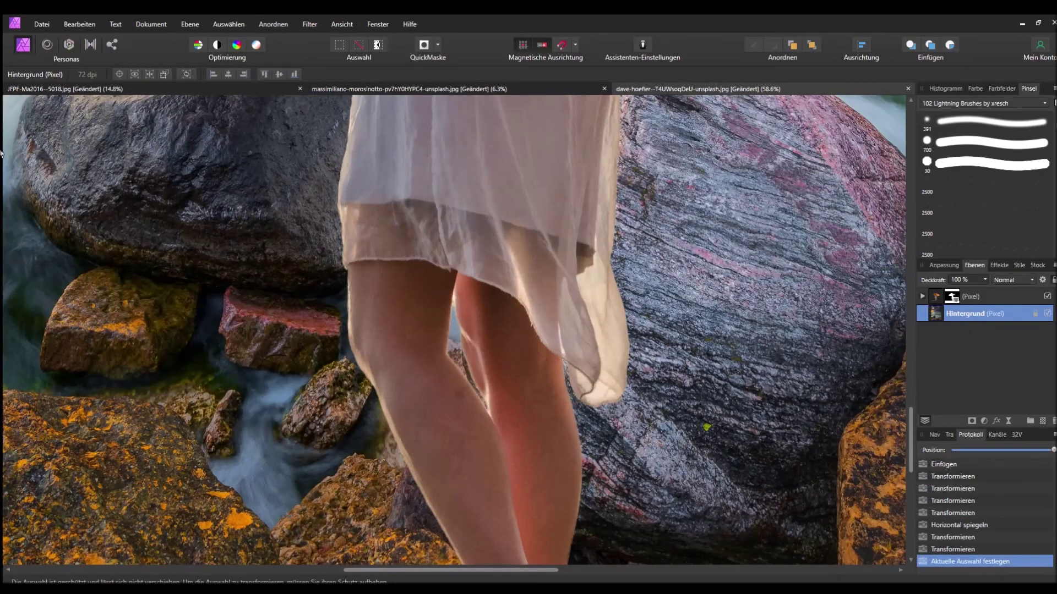
{"action": "key", "text": "b"}
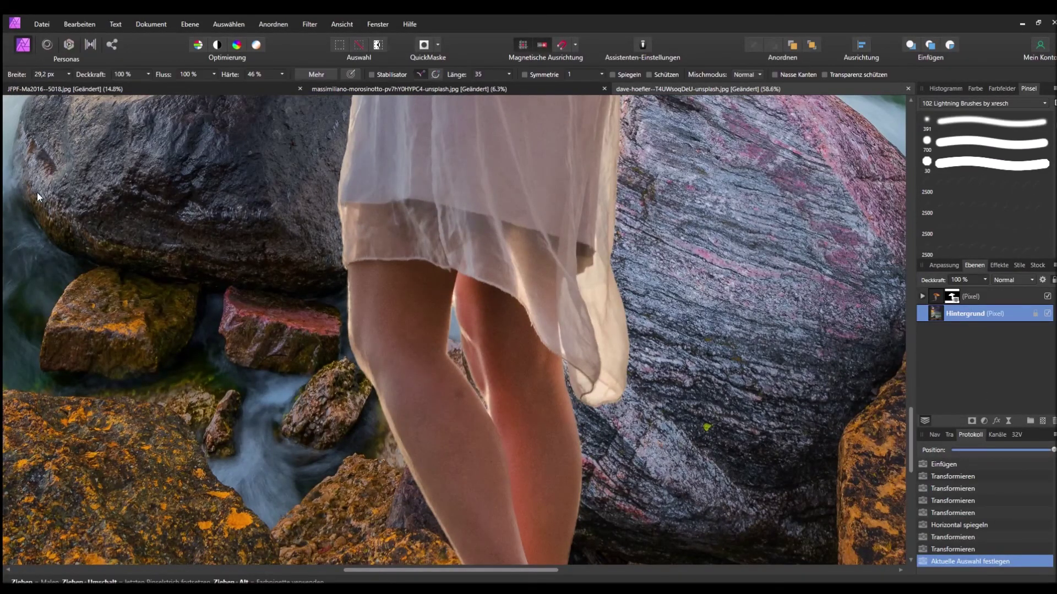
{"action": "scroll", "coordinate": [447, 343], "scroll_direction": "up", "scroll_amount": 3}
{"action": "scroll", "coordinate": [448, 345], "scroll_direction": "up", "scroll_amount": 3}
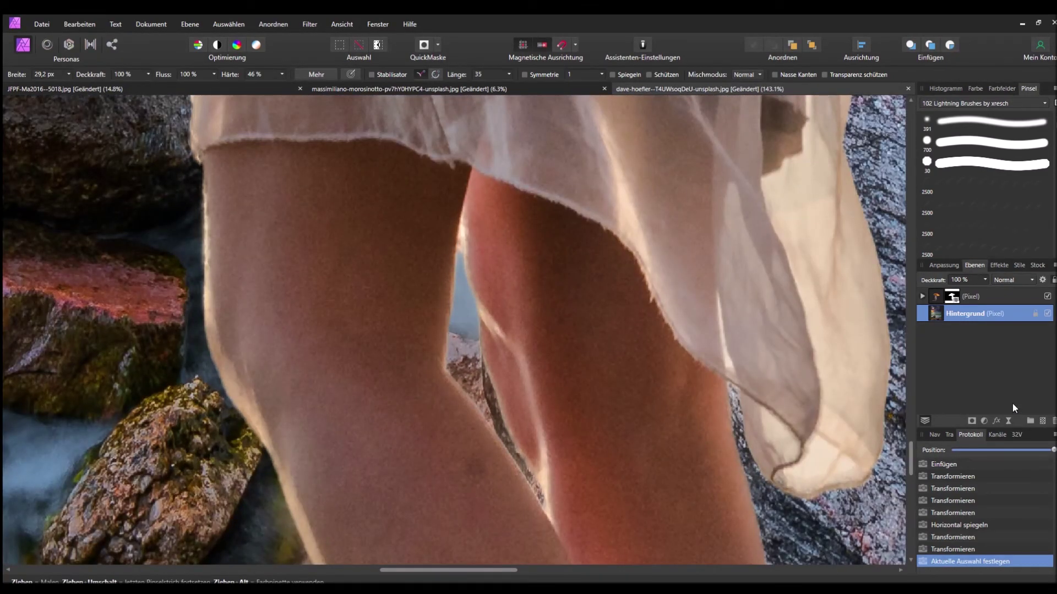
{"action": "left_click", "coordinate": [967, 298]}
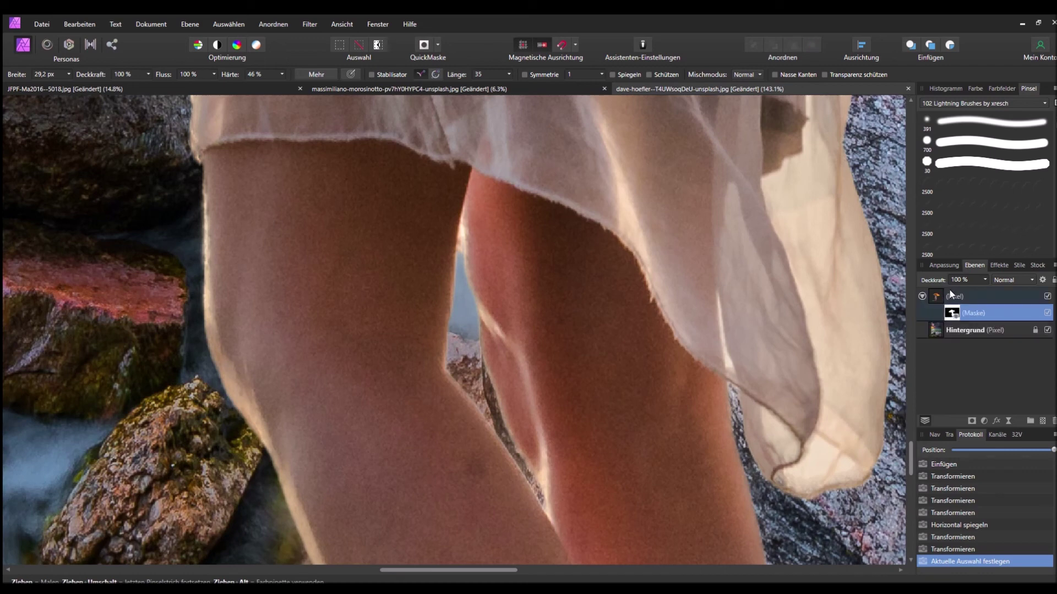
{"action": "left_click", "coordinate": [467, 329]}
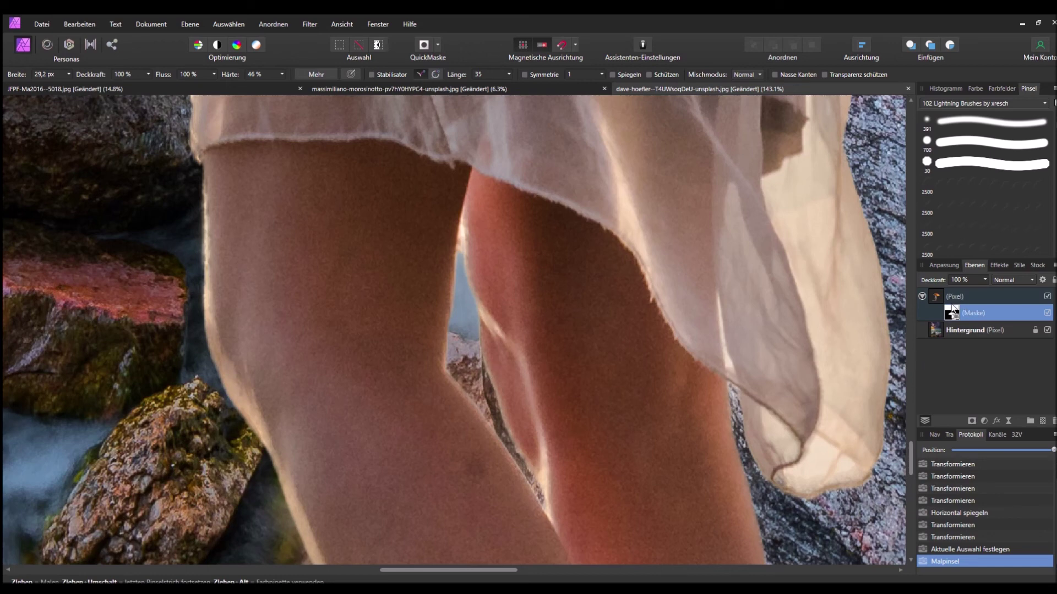
{"action": "left_click_drag", "start_coordinate": [468, 346], "coordinate": [466, 318]}
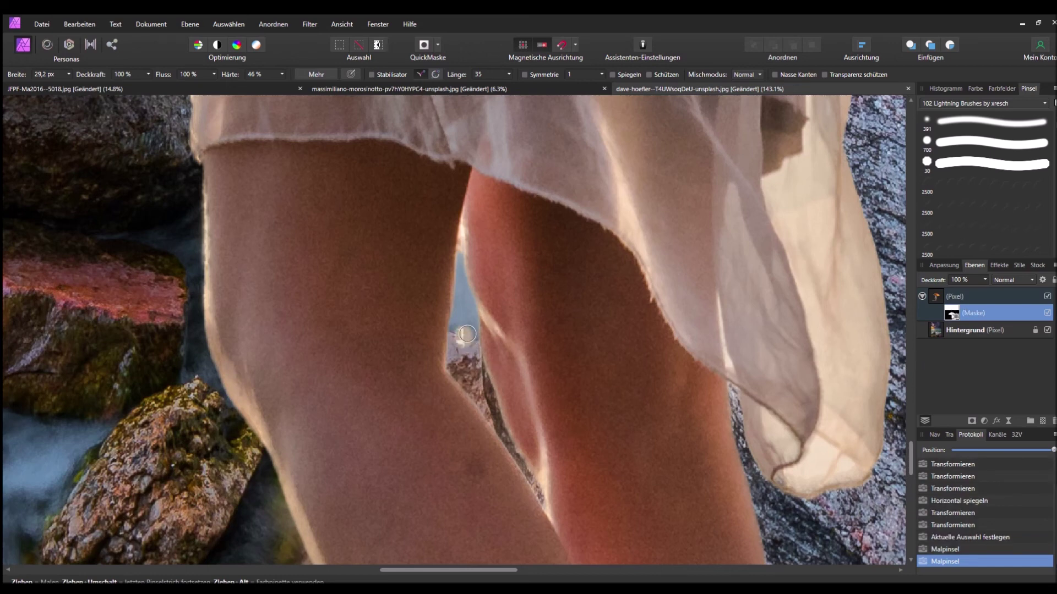
{"action": "left_click_drag", "start_coordinate": [470, 352], "coordinate": [468, 321]}
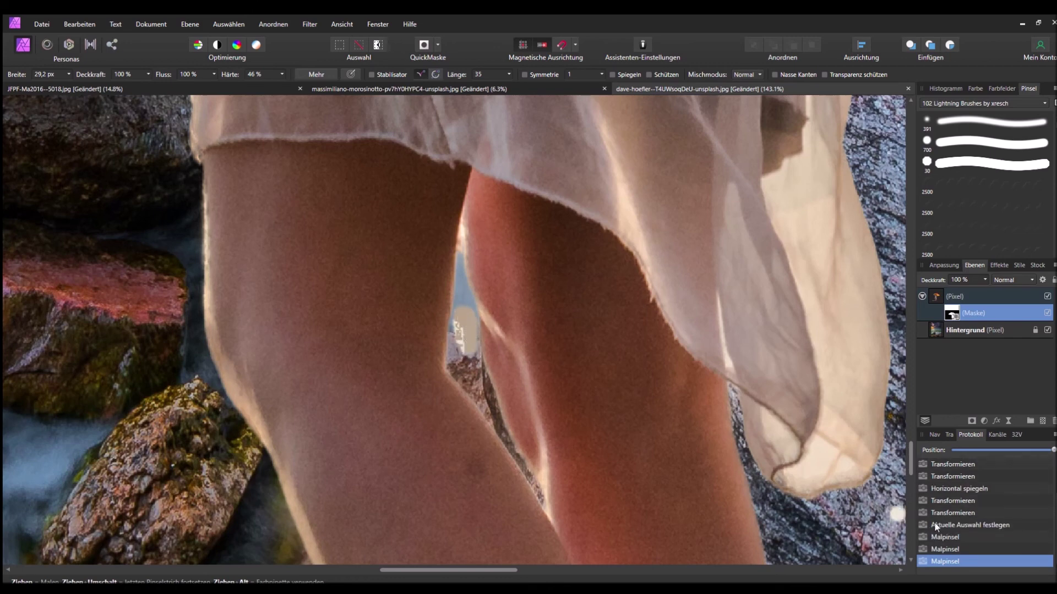
Step: Undo the mask strokes in History, check the background by toggling the woman layer, and reselect the mask
{"action": "left_click", "coordinate": [937, 547]}
{"action": "left_click", "coordinate": [935, 526]}
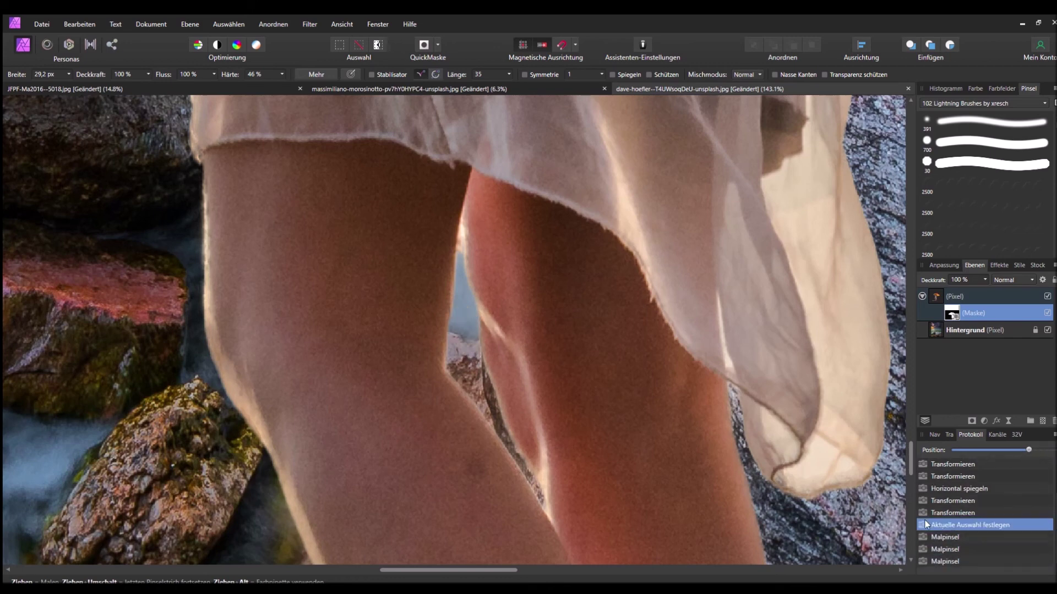
{"action": "left_click", "coordinate": [1046, 296]}
{"action": "left_click", "coordinate": [1047, 296]}
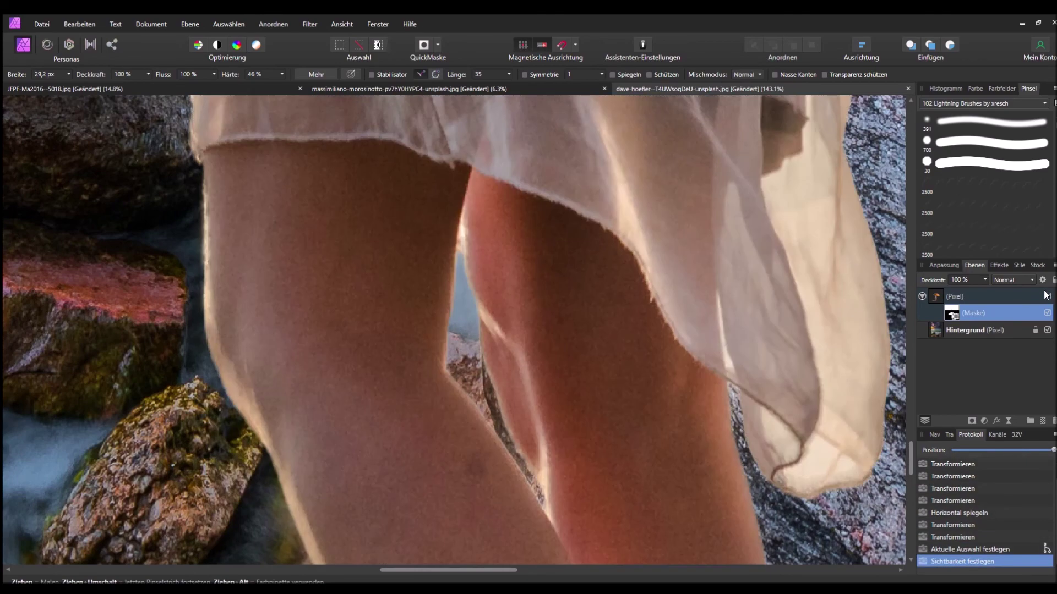
{"action": "left_click", "coordinate": [955, 313]}
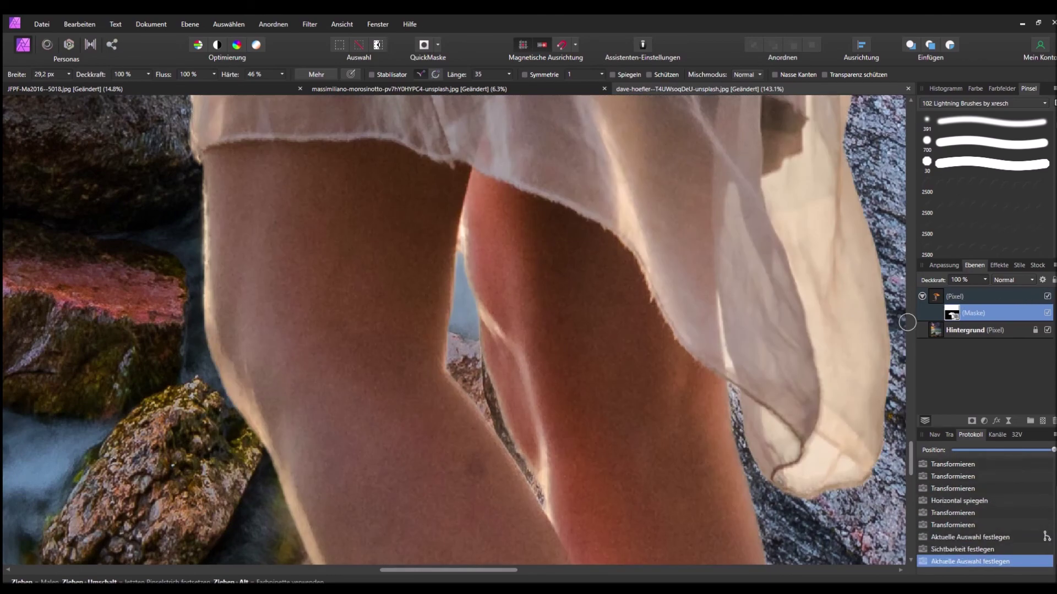
Step: Repaint the leg gap on the mask, compare with the mask toggled off, then zoom out
{"action": "scroll", "coordinate": [473, 332], "scroll_direction": "up", "scroll_amount": 3}
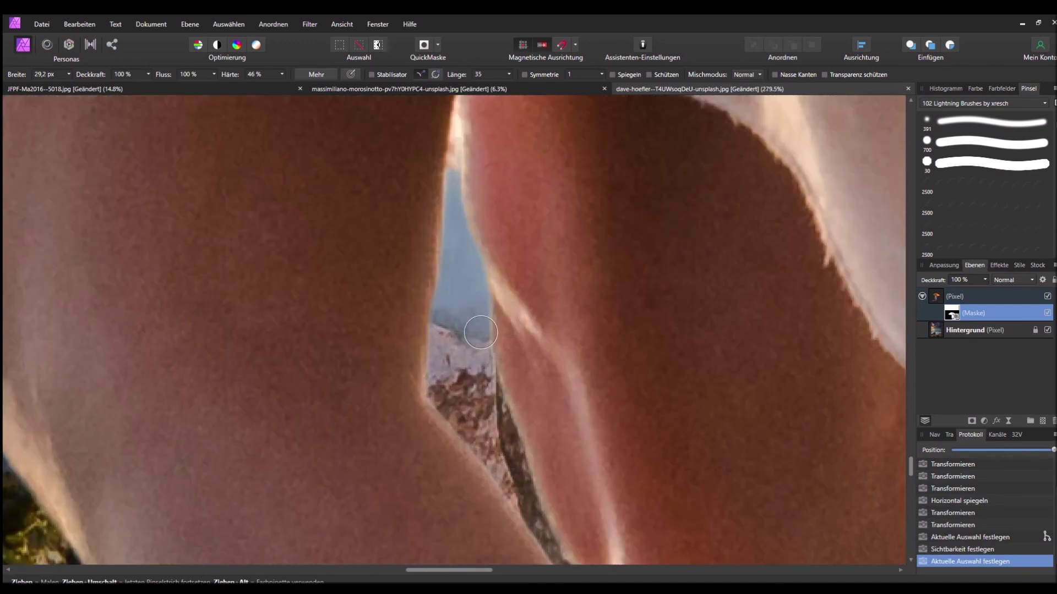
{"action": "left_click_drag", "start_coordinate": [478, 349], "coordinate": [475, 337]}
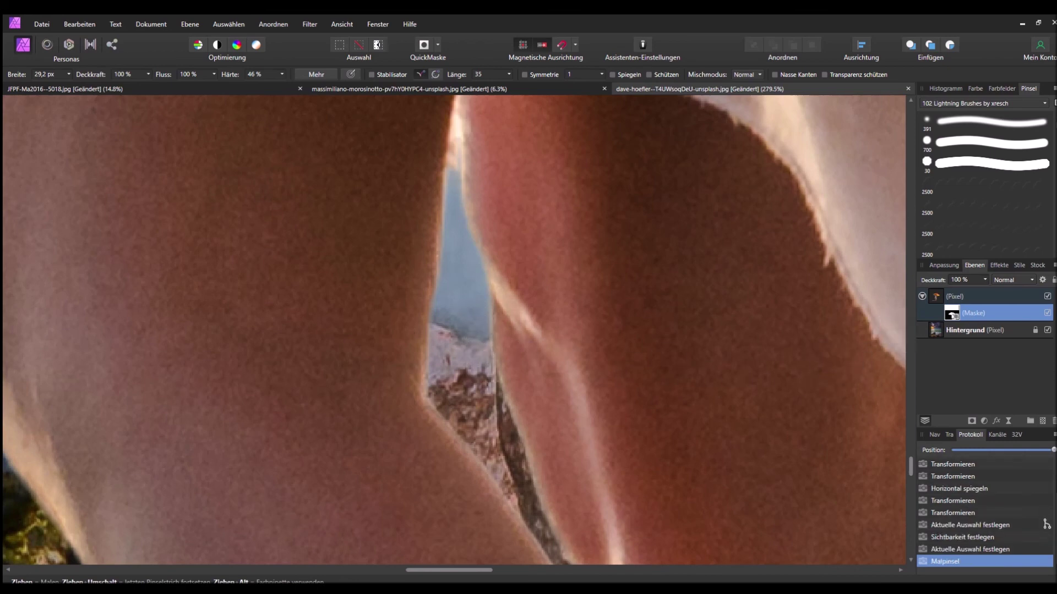
{"action": "left_click", "coordinate": [1047, 312]}
{"action": "left_click_drag", "start_coordinate": [520, 307], "coordinate": [537, 319]}
{"action": "scroll", "coordinate": [495, 319], "scroll_direction": "down", "scroll_amount": 3}
{"action": "scroll", "coordinate": [459, 313], "scroll_direction": "down", "scroll_amount": 3}
{"action": "scroll", "coordinate": [460, 319], "scroll_direction": "down", "scroll_amount": 2}
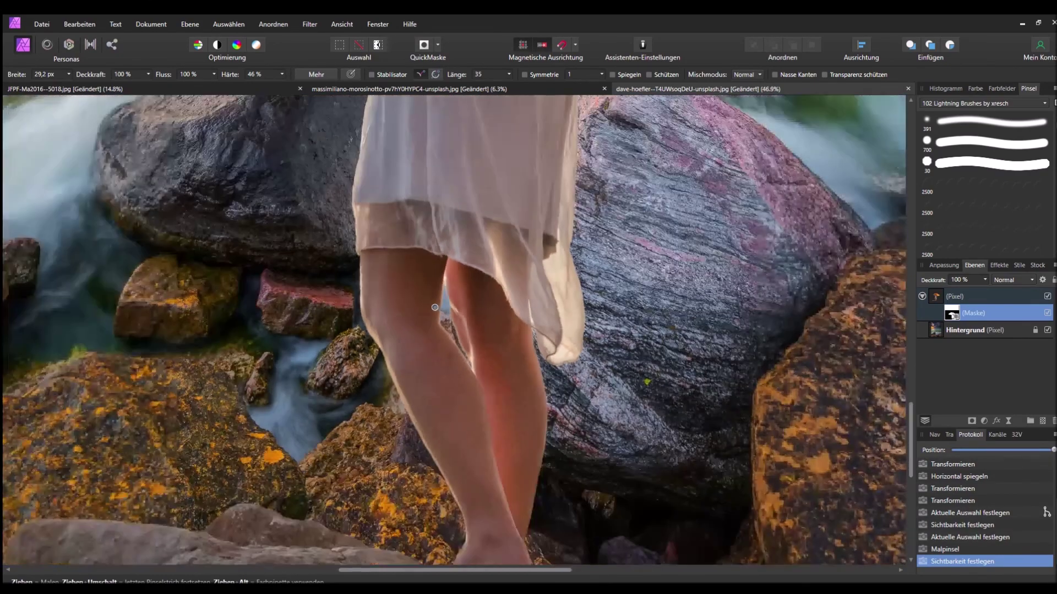
{"action": "scroll", "coordinate": [434, 306], "scroll_direction": "down", "scroll_amount": 1}
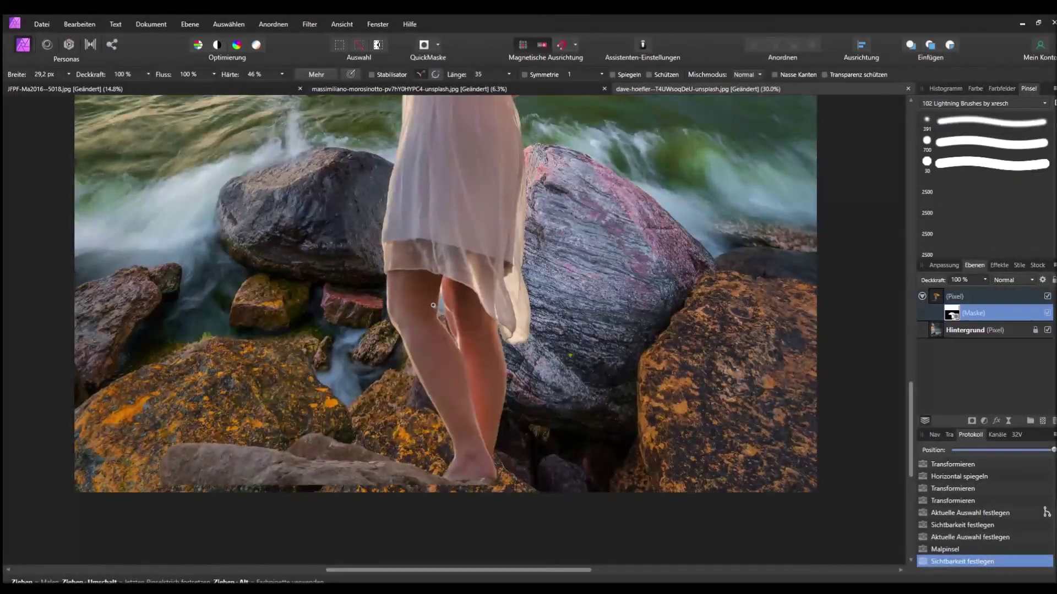
{"action": "scroll", "coordinate": [434, 306], "scroll_direction": "down", "scroll_amount": 1}
{"action": "scroll", "coordinate": [433, 305], "scroll_direction": "down", "scroll_amount": 1}
{"action": "scroll", "coordinate": [433, 303], "scroll_direction": "down", "scroll_amount": 1}
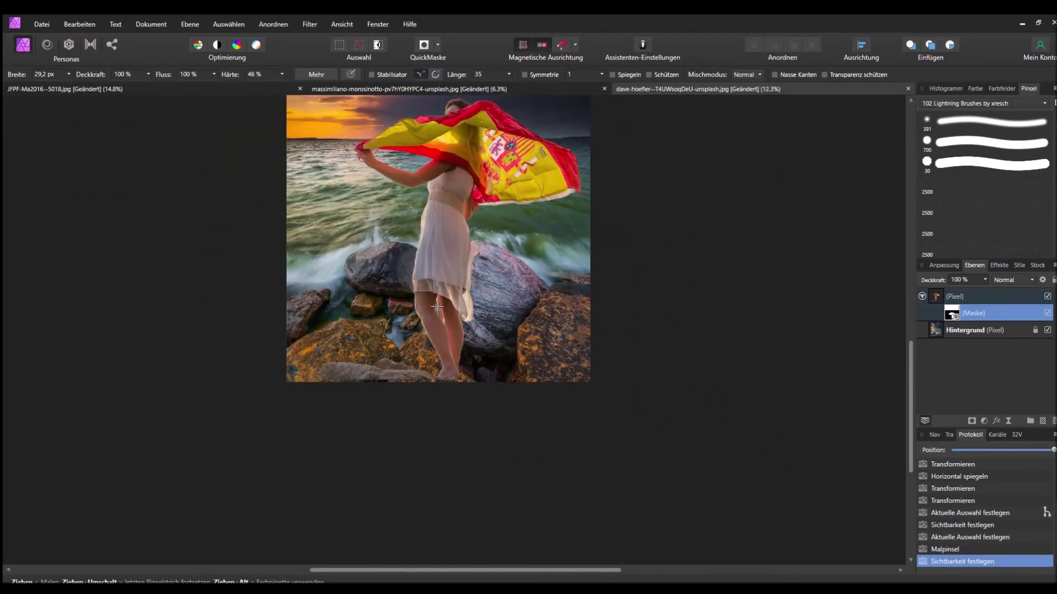
{"action": "scroll", "coordinate": [434, 300], "scroll_direction": "down", "scroll_amount": 1}
{"action": "scroll", "coordinate": [434, 298], "scroll_direction": "down", "scroll_amount": 1}
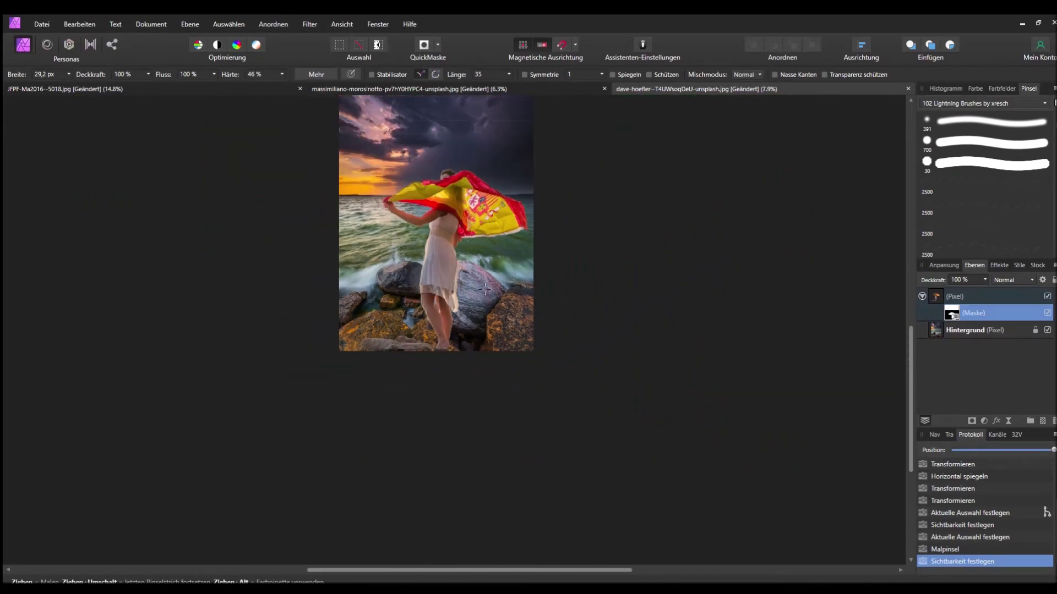
{"action": "scroll", "coordinate": [464, 287], "scroll_direction": "down", "scroll_amount": 2}
{"action": "scroll", "coordinate": [464, 287], "scroll_direction": "down", "scroll_amount": 1}
{"action": "scroll", "coordinate": [478, 236], "scroll_direction": "up", "scroll_amount": 3}
{"action": "scroll", "coordinate": [489, 205], "scroll_direction": "up", "scroll_amount": 1}
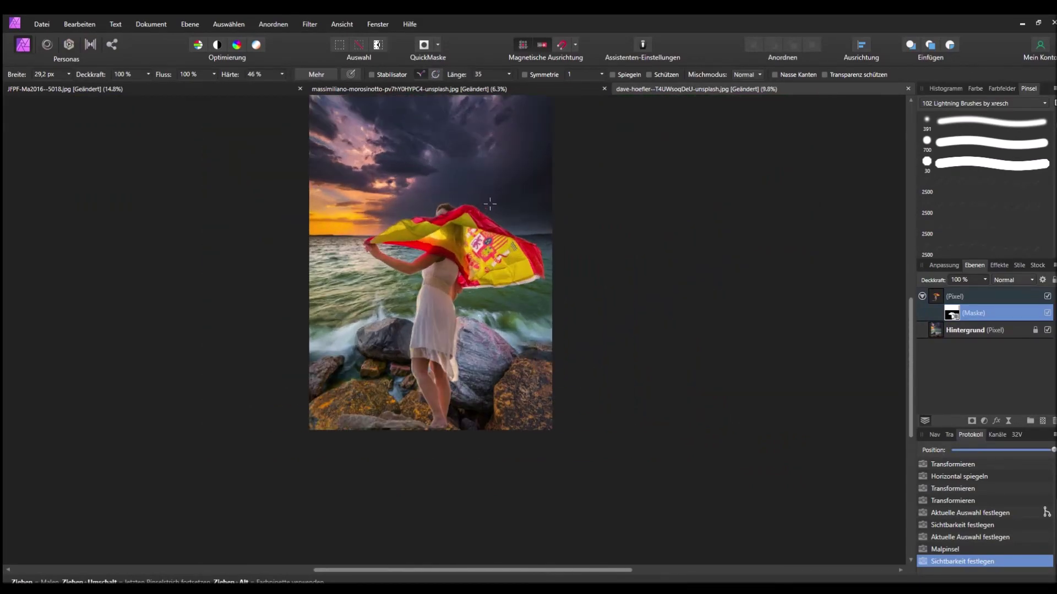
{"action": "scroll", "coordinate": [489, 205], "scroll_direction": "up", "scroll_amount": 1}
{"action": "scroll", "coordinate": [493, 172], "scroll_direction": "up", "scroll_amount": 2}
Step: With a 317 px brush, paint the mask over the clouds above and left of the woman
{"action": "left_click_drag", "start_coordinate": [483, 141], "coordinate": [492, 242]}
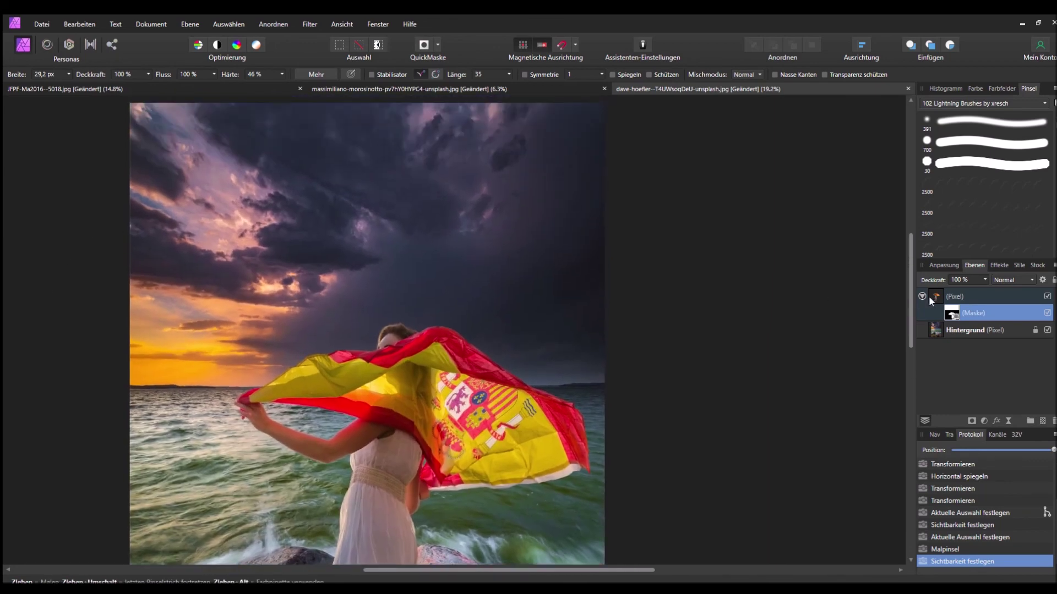
{"action": "scroll", "coordinate": [428, 232], "scroll_direction": "up", "scroll_amount": 1}
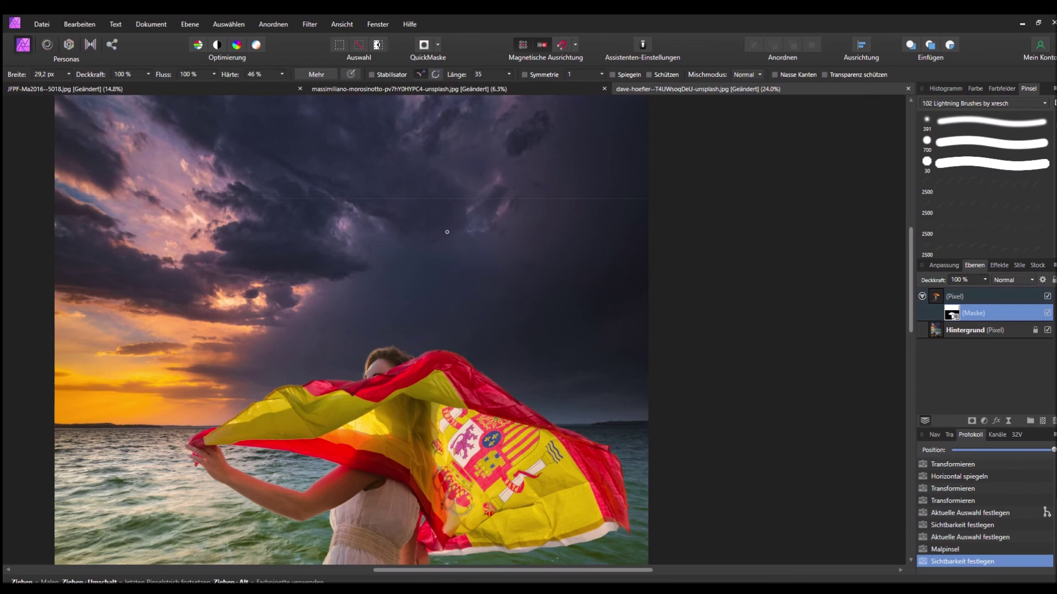
{"action": "left_click_drag", "start_coordinate": [447, 231], "coordinate": [495, 232]}
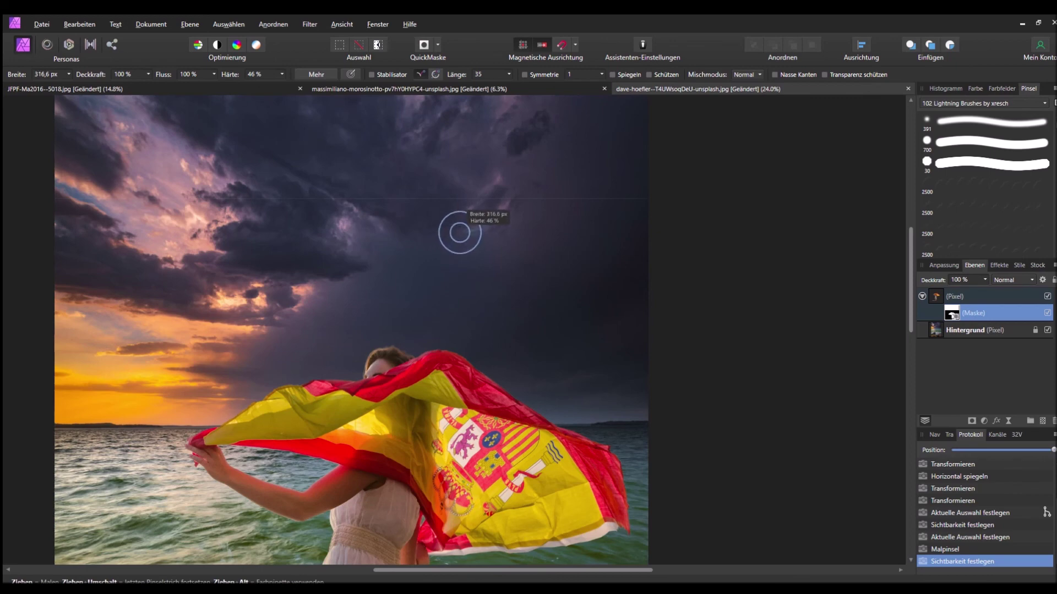
{"action": "left_click_drag", "start_coordinate": [662, 206], "coordinate": [600, 206]}
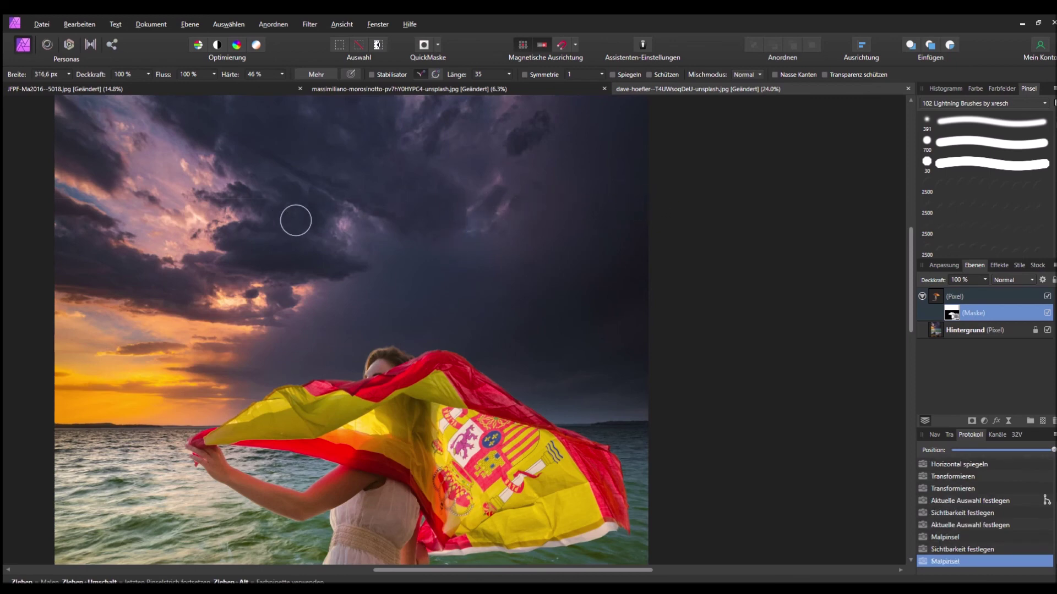
{"action": "left_click_drag", "start_coordinate": [273, 217], "coordinate": [642, 212]}
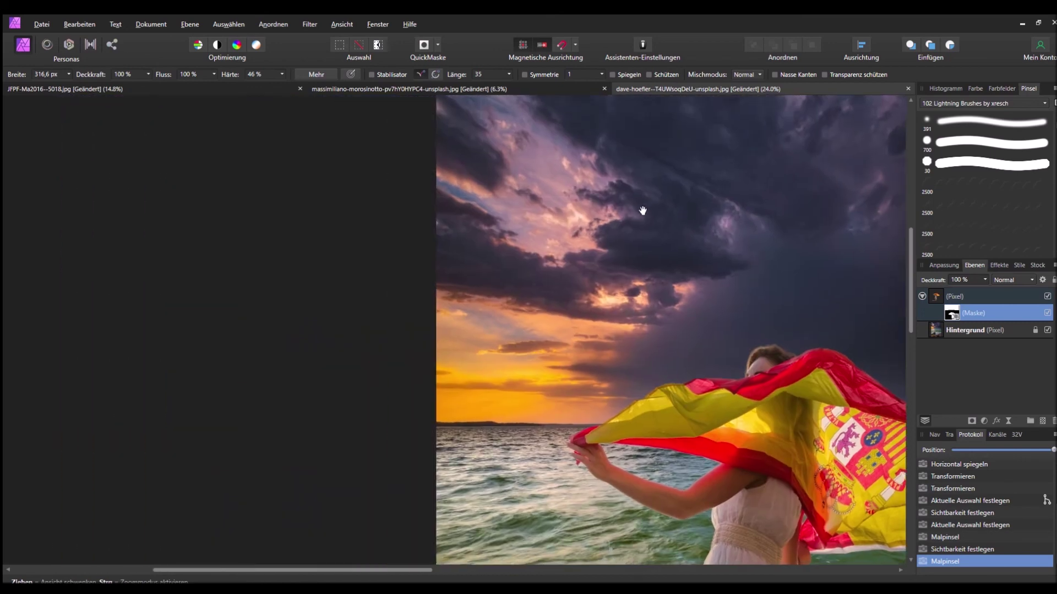
{"action": "left_click", "coordinate": [620, 211]}
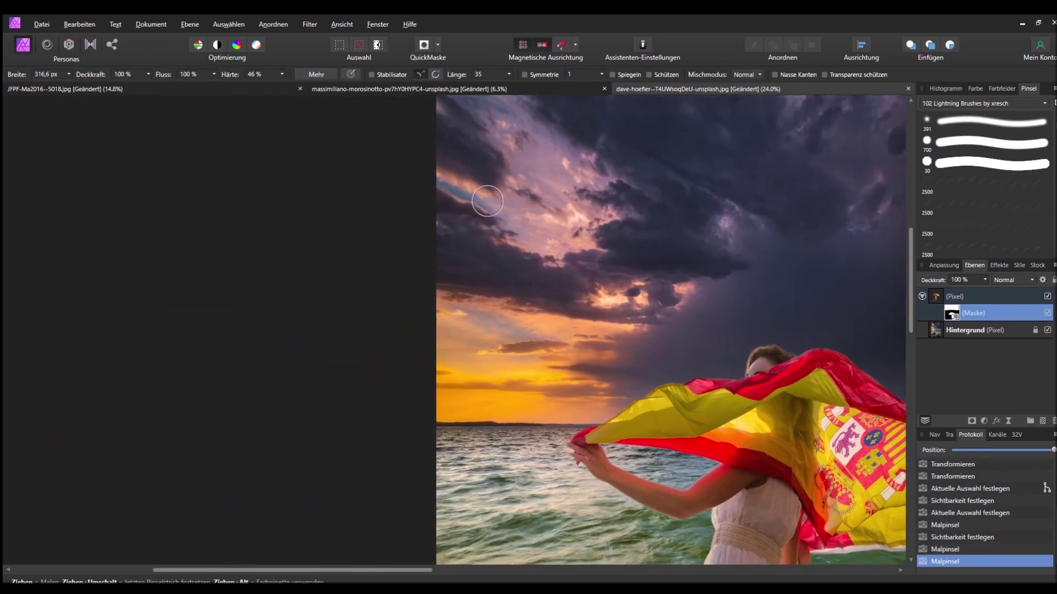
{"action": "scroll", "coordinate": [688, 206], "scroll_direction": "down", "scroll_amount": 5}
{"action": "left_click_drag", "start_coordinate": [679, 203], "coordinate": [569, 230]}
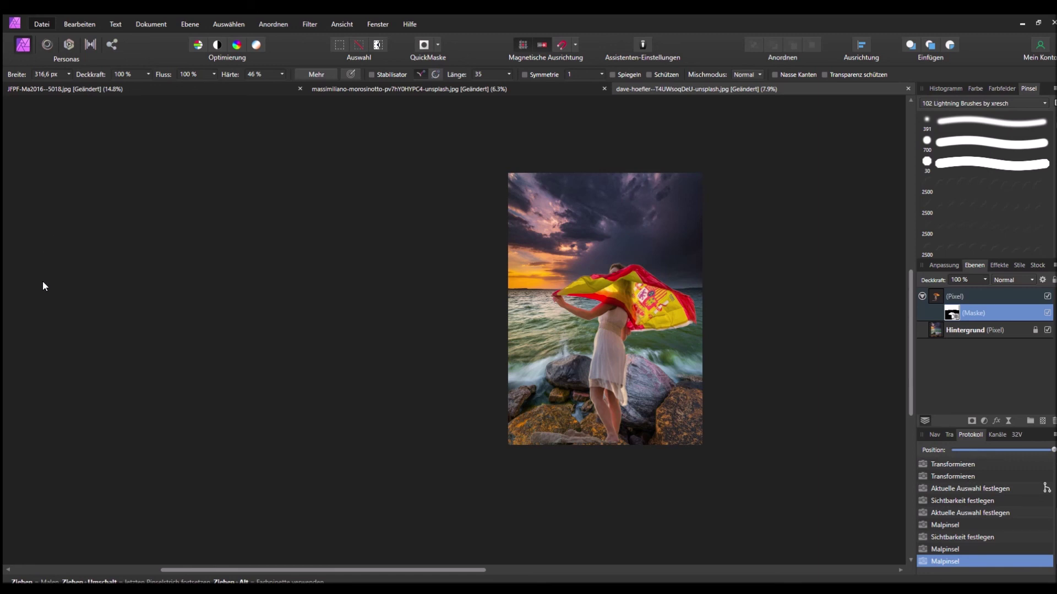
{"action": "key", "text": "alt"}
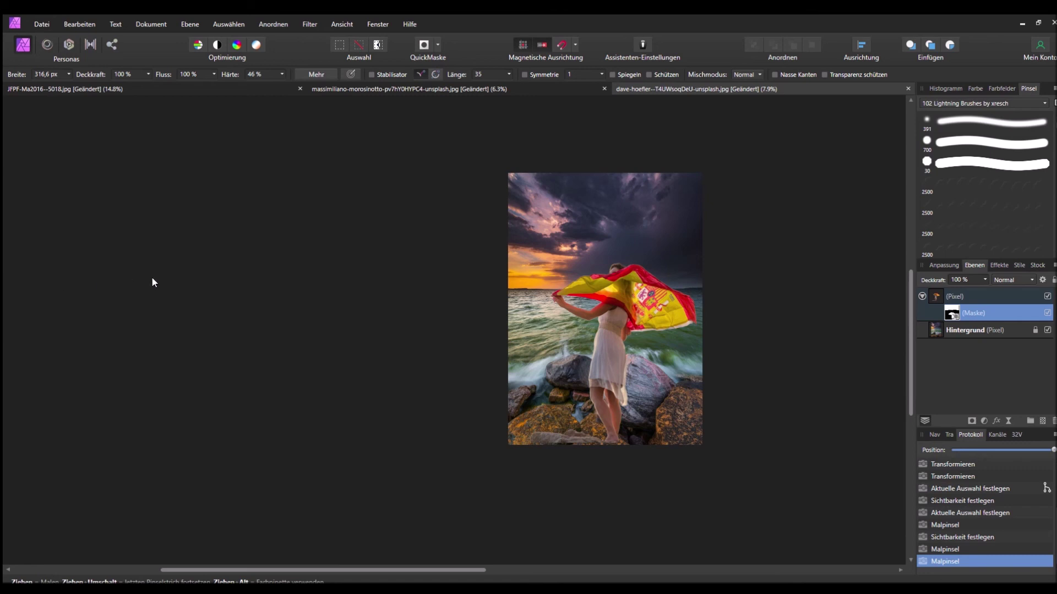